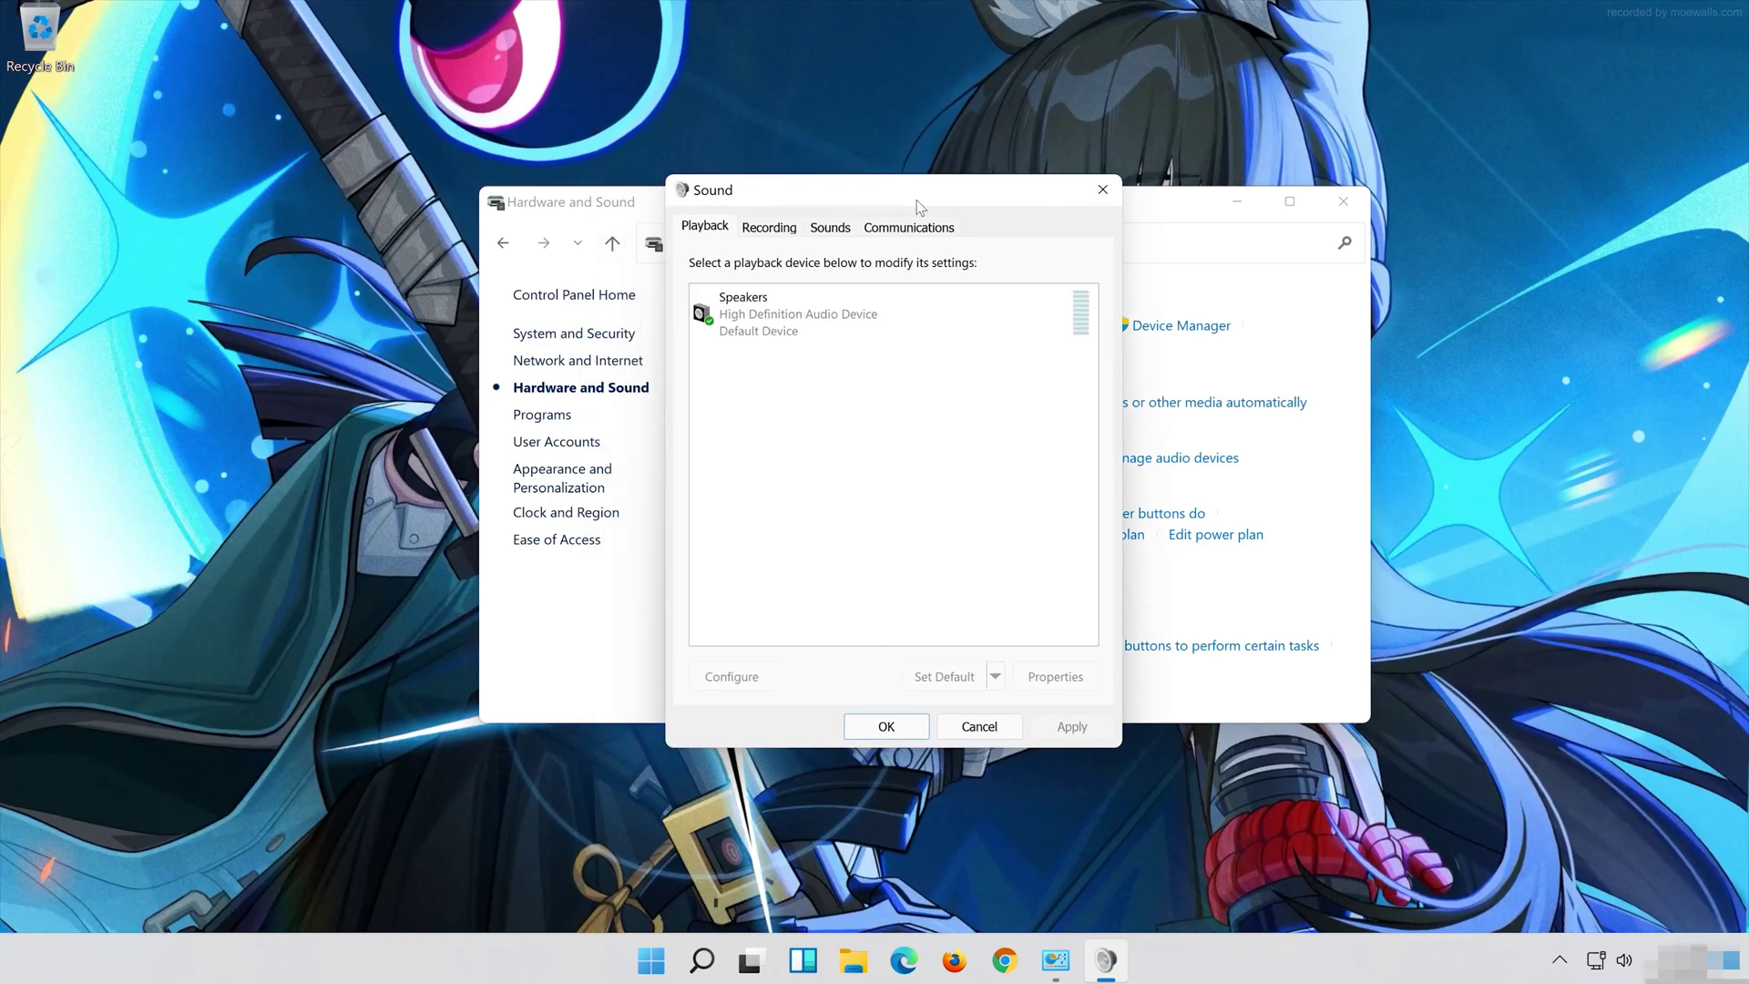
Step: Close the Hardware and Sound window and open the properties of the Speakers playback device
{"action": "left_click", "coordinate": [1344, 200]}
{"action": "left_click", "coordinate": [807, 310]}
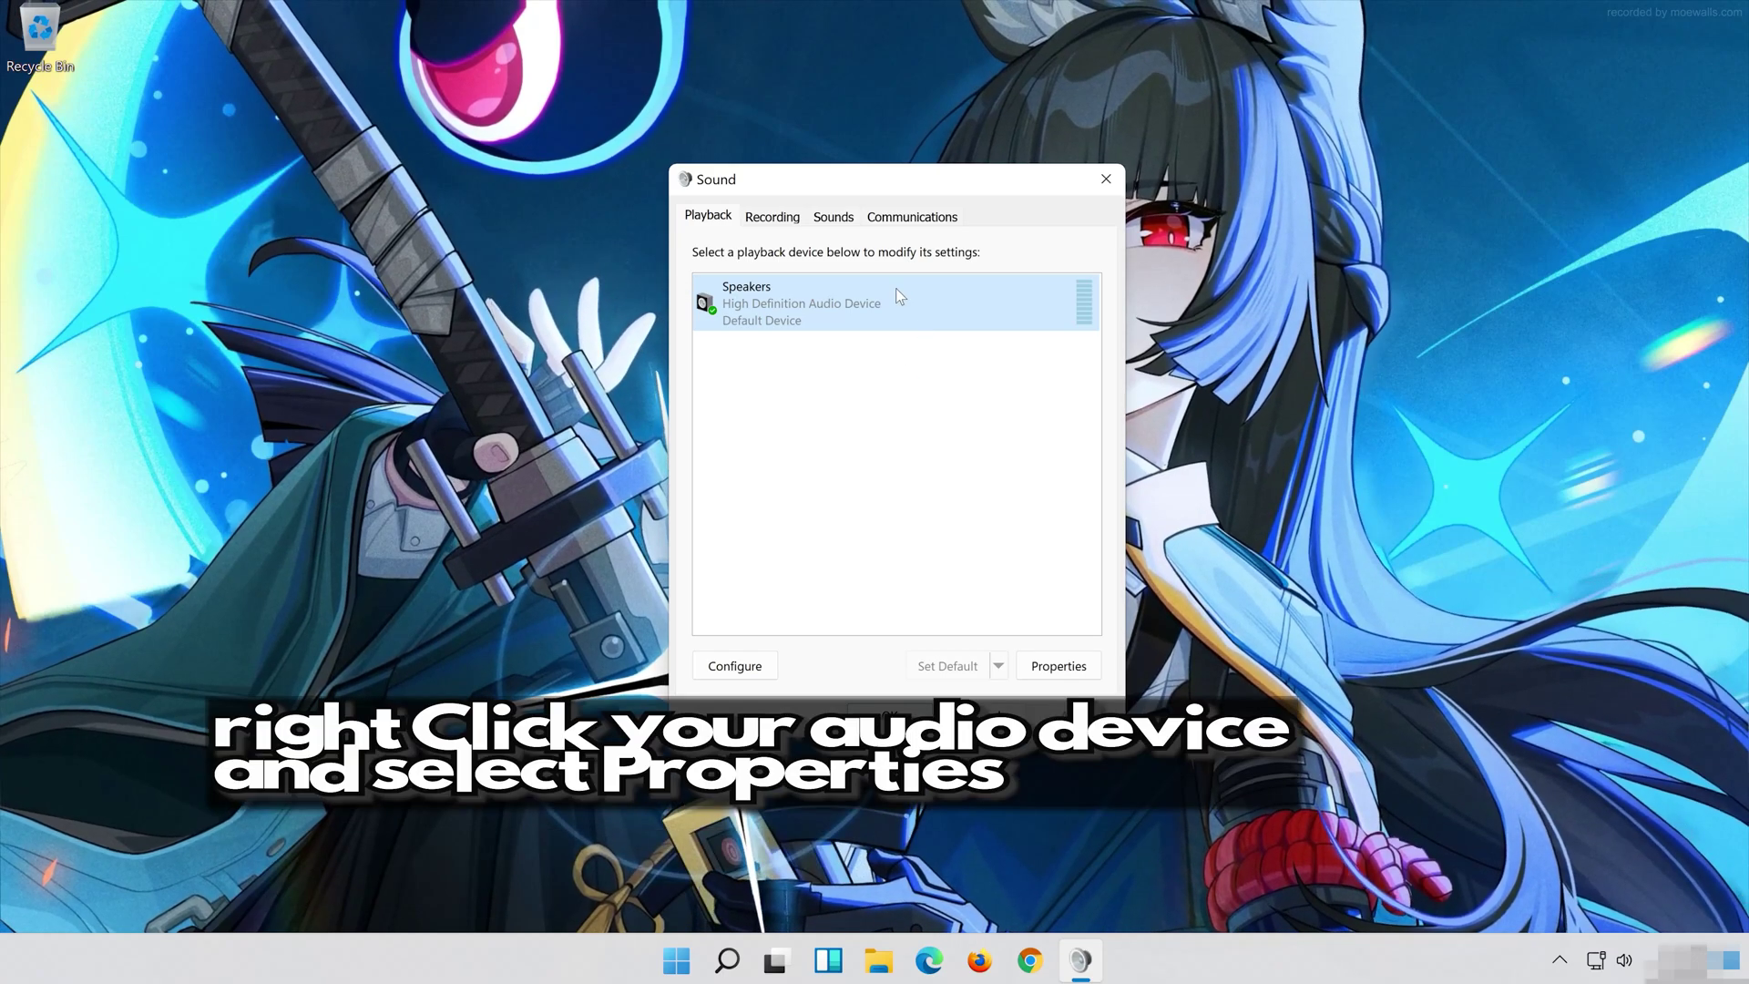
{"action": "right_click", "coordinate": [899, 289]}
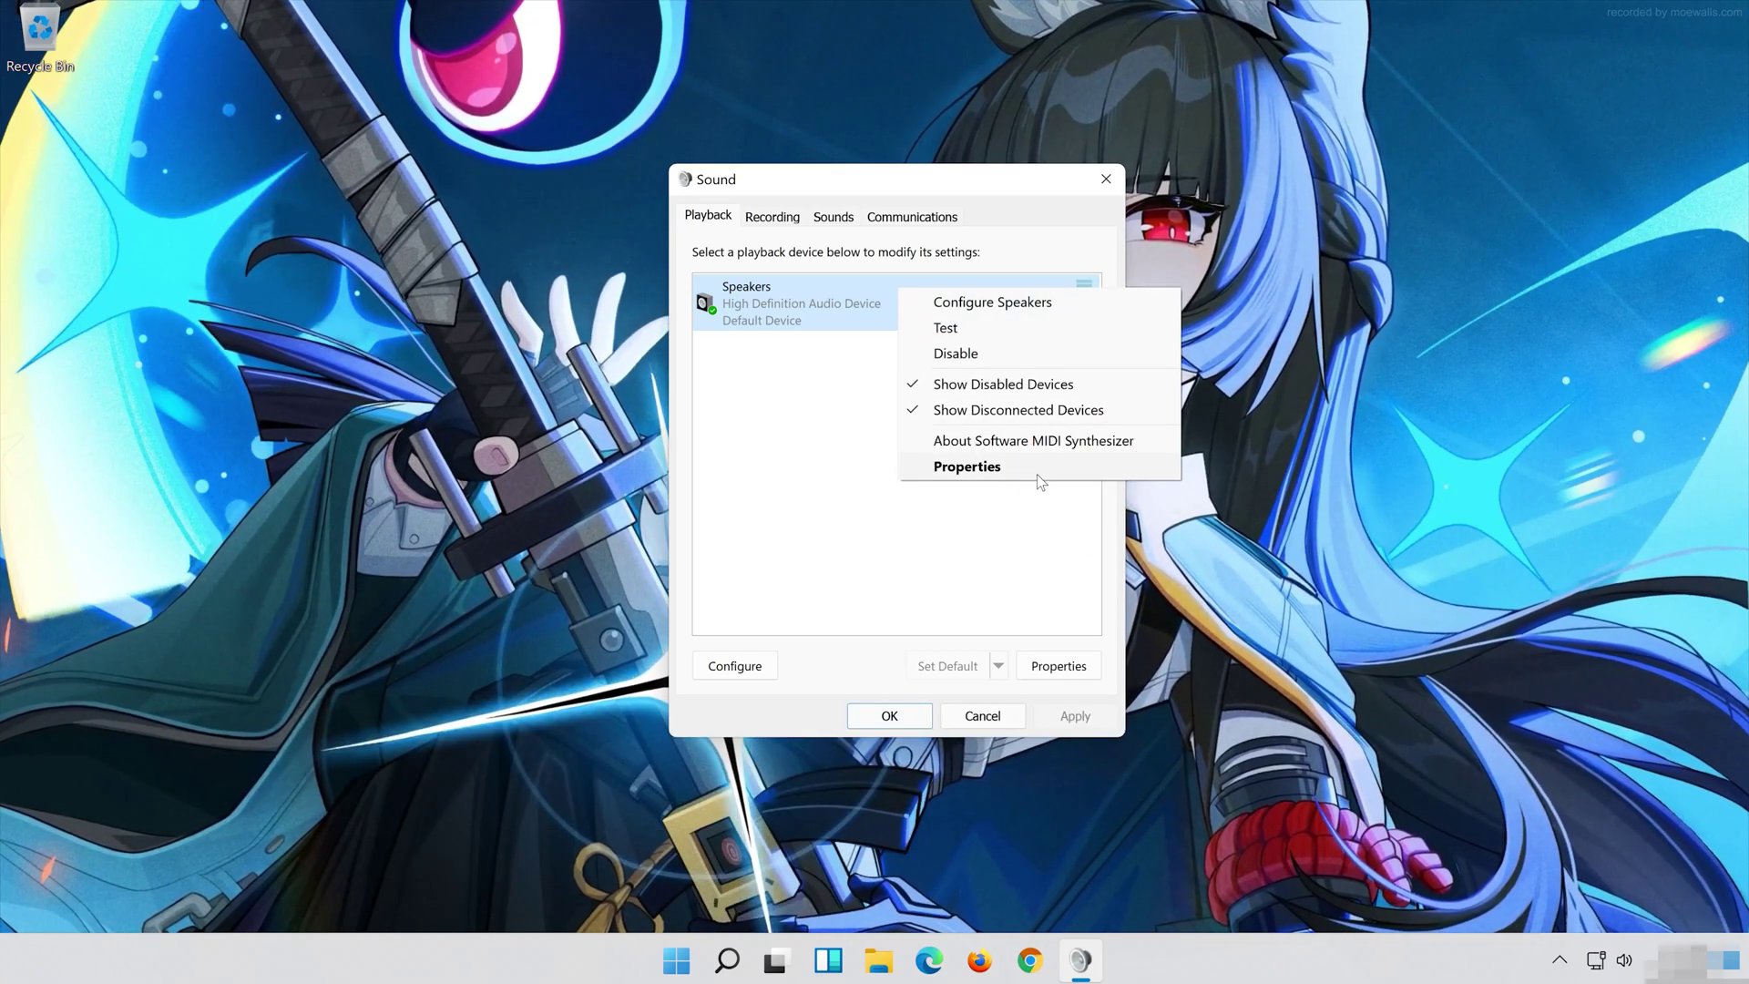
{"action": "left_click", "coordinate": [1037, 470]}
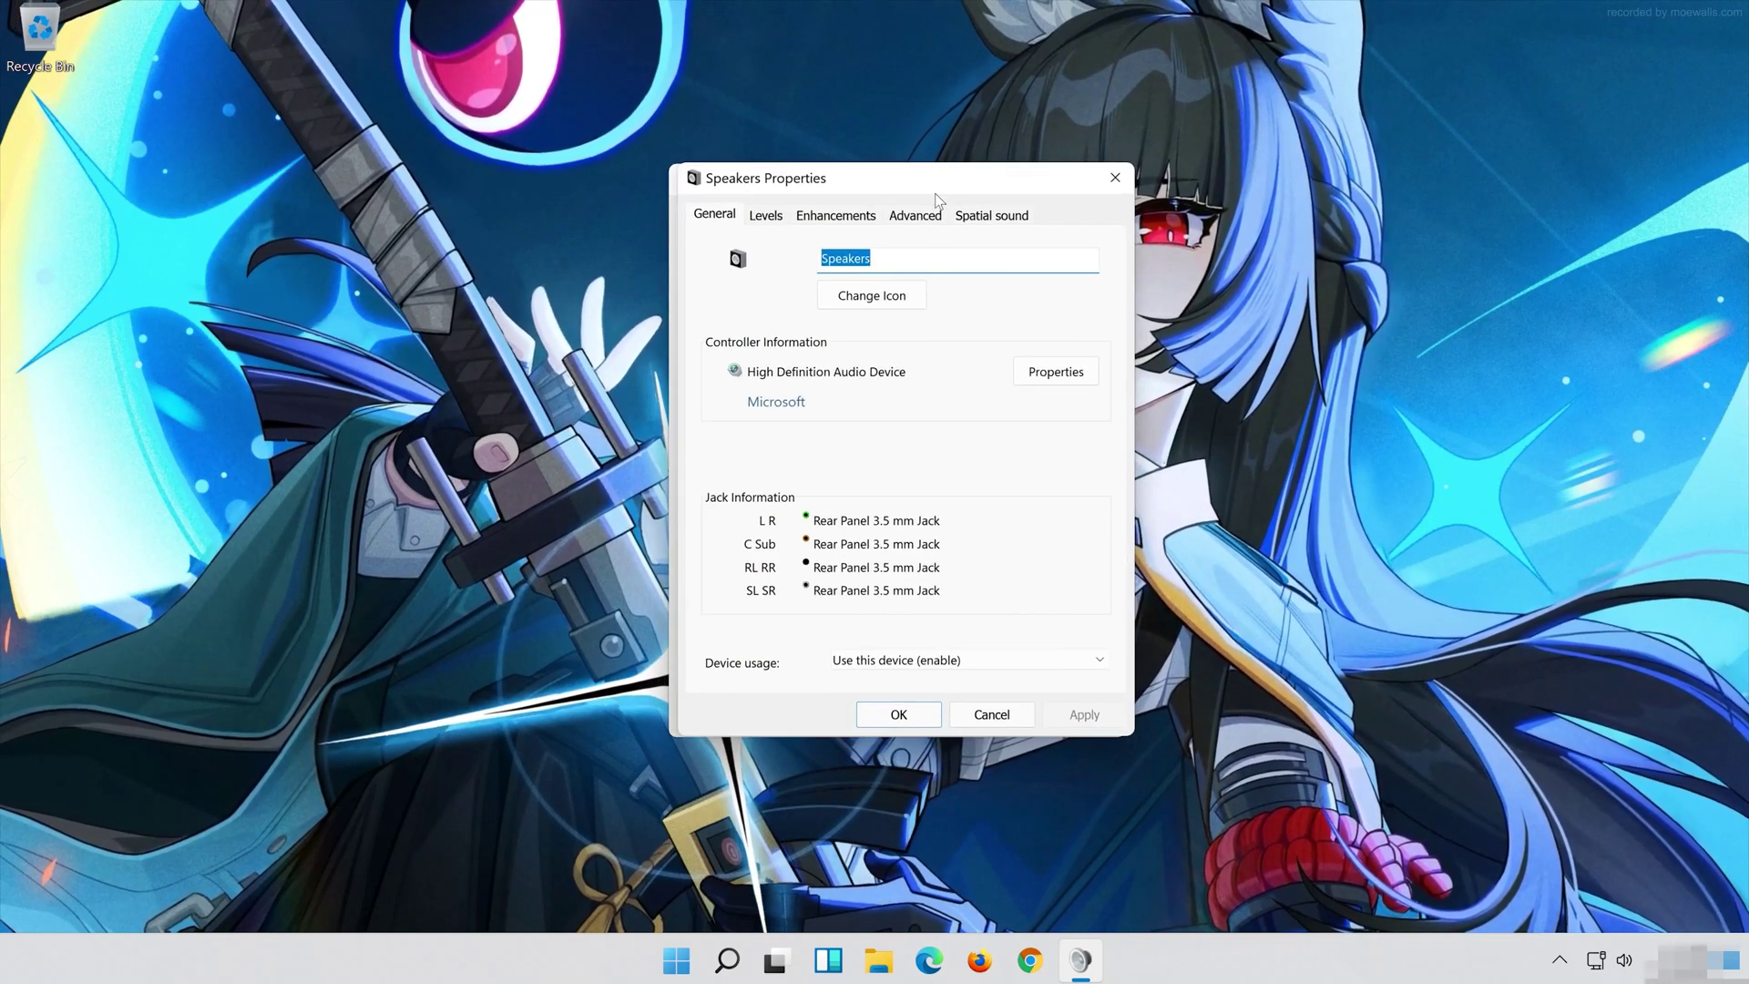
Step: Disable all sound enhancements for the speakers, apply the change, and close both sound dialogs with the settings accepted
{"action": "left_click", "coordinate": [857, 214]}
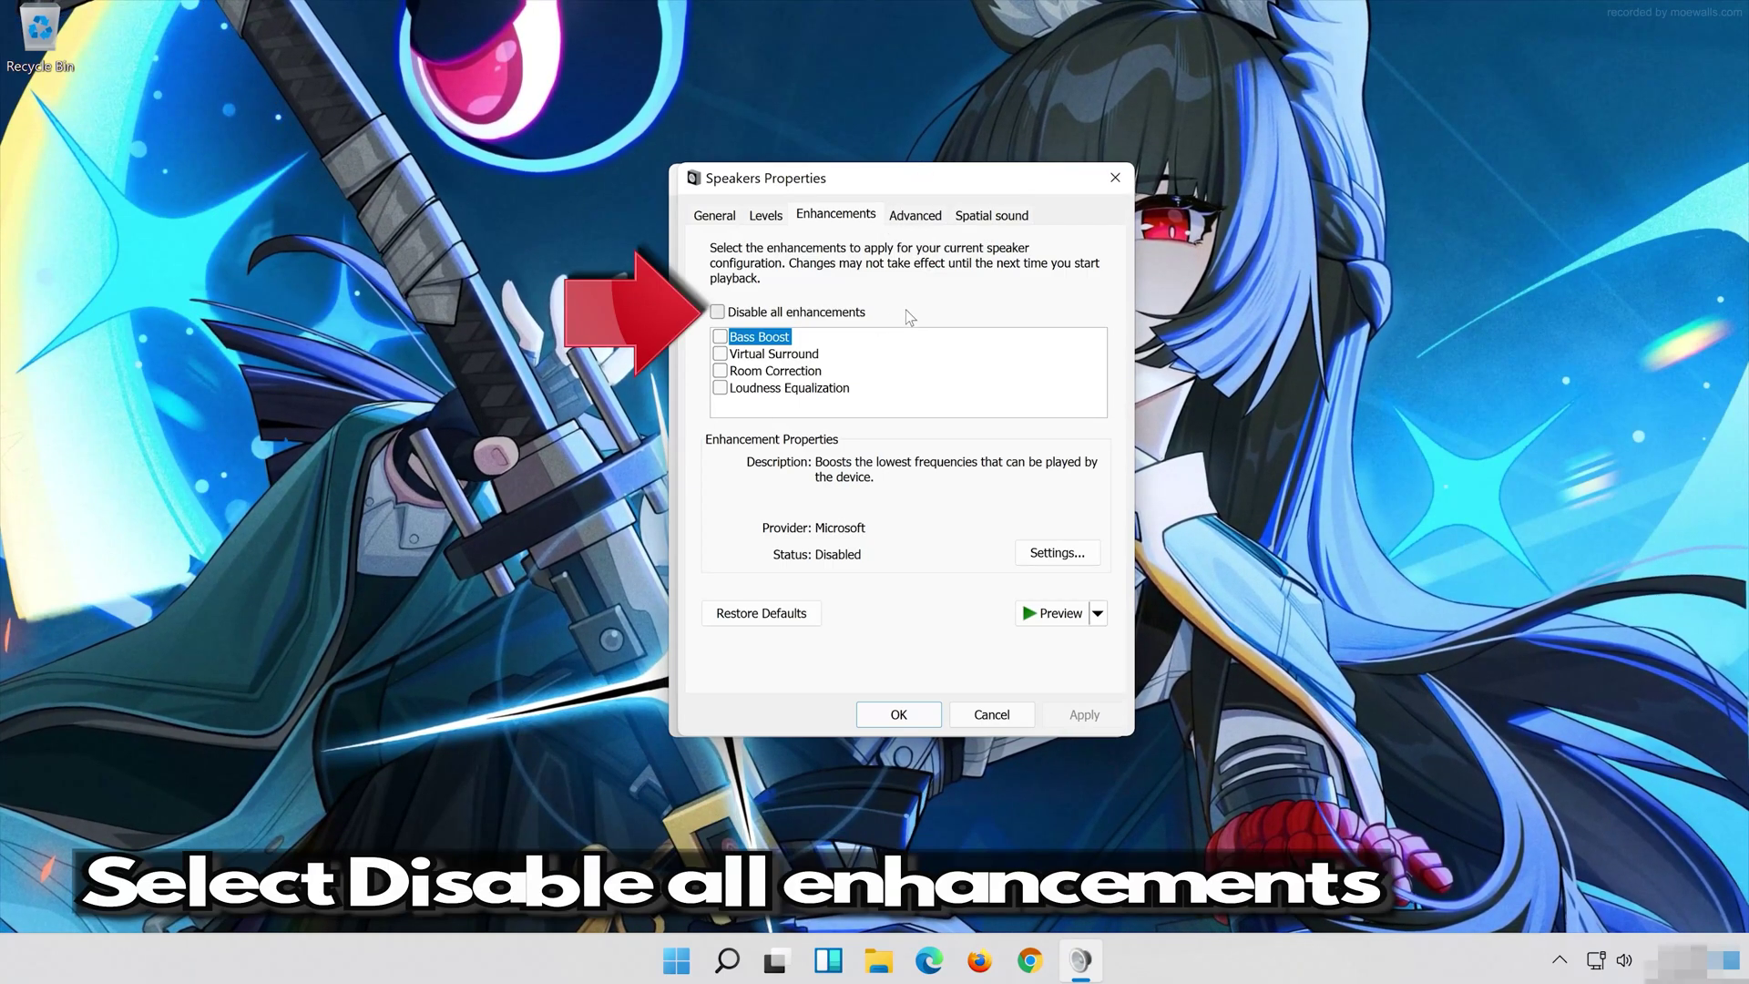
{"action": "left_click", "coordinate": [718, 312]}
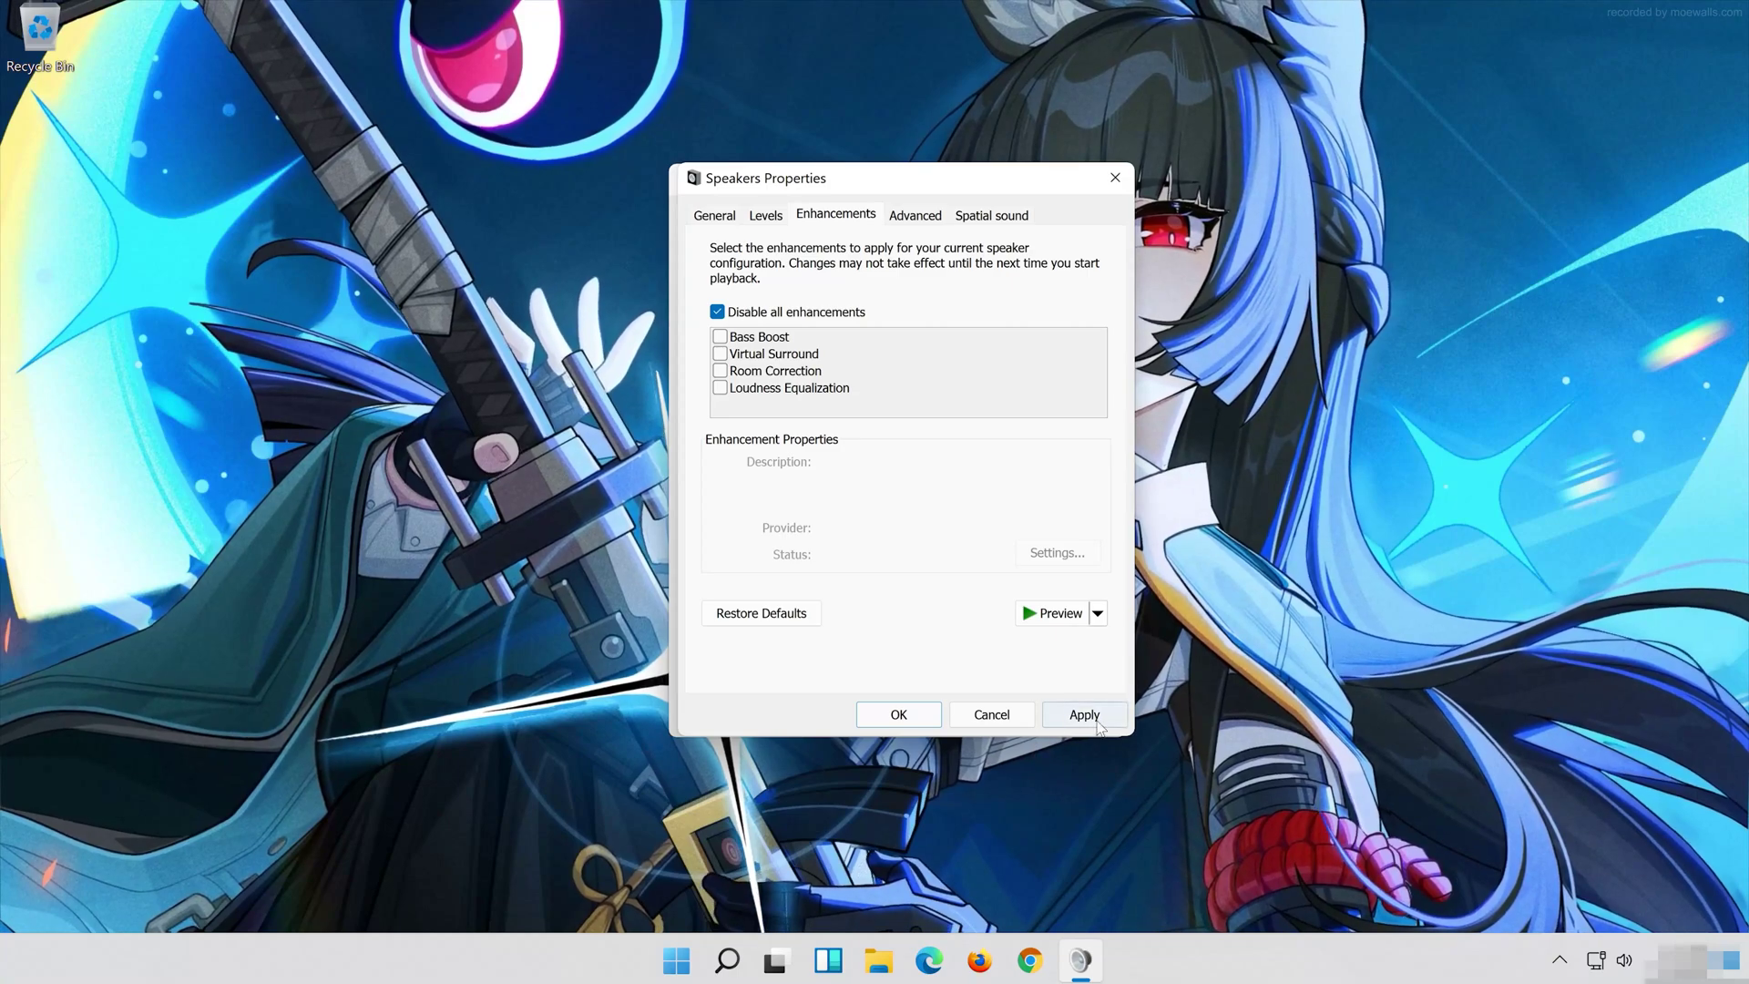
{"action": "left_click", "coordinate": [1100, 715]}
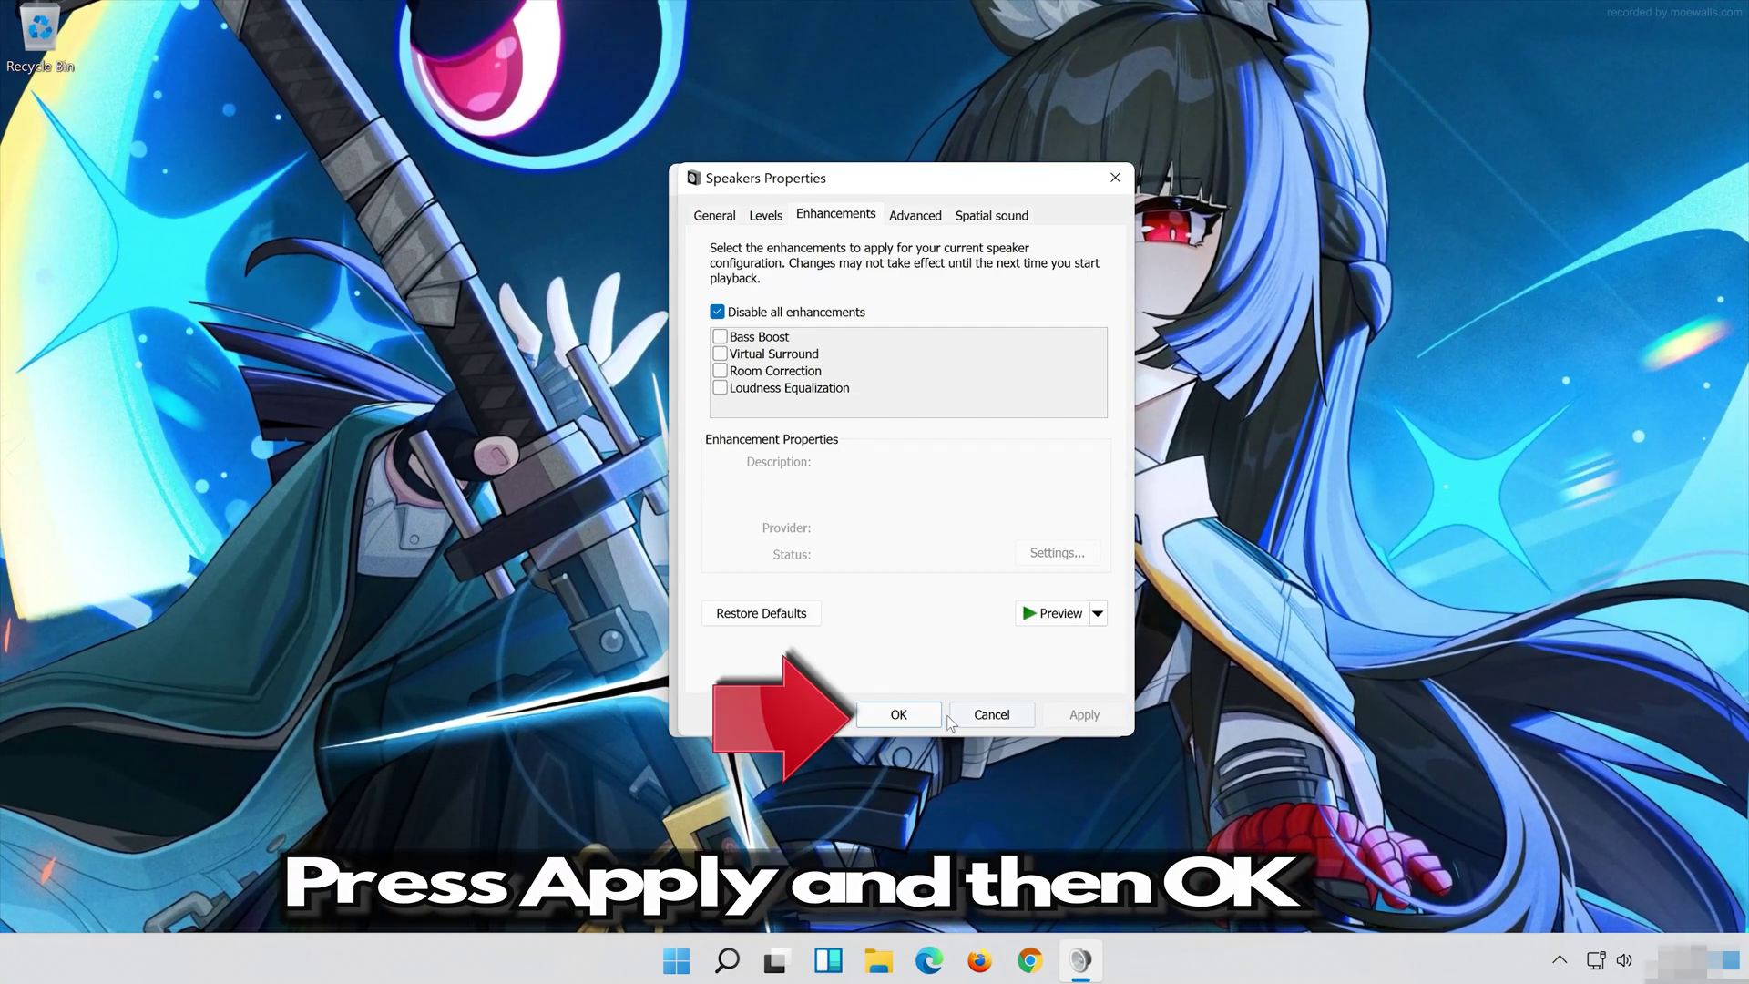
{"action": "left_click", "coordinate": [929, 716]}
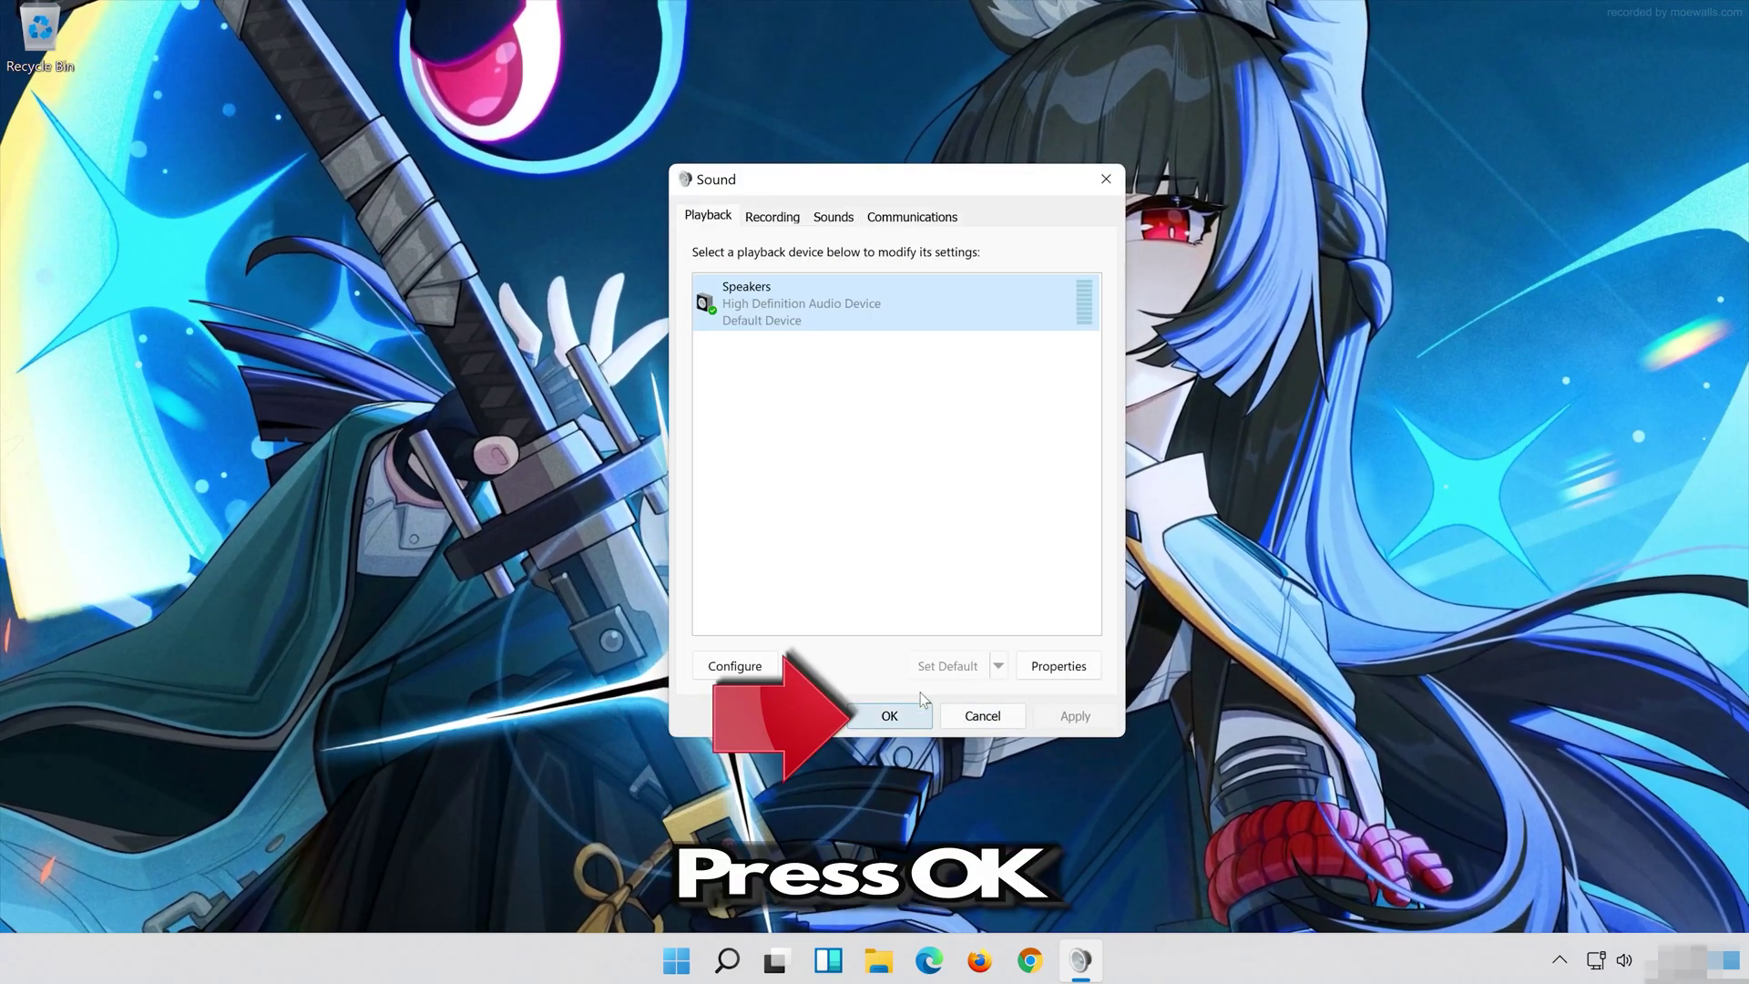
{"action": "left_click", "coordinate": [920, 717]}
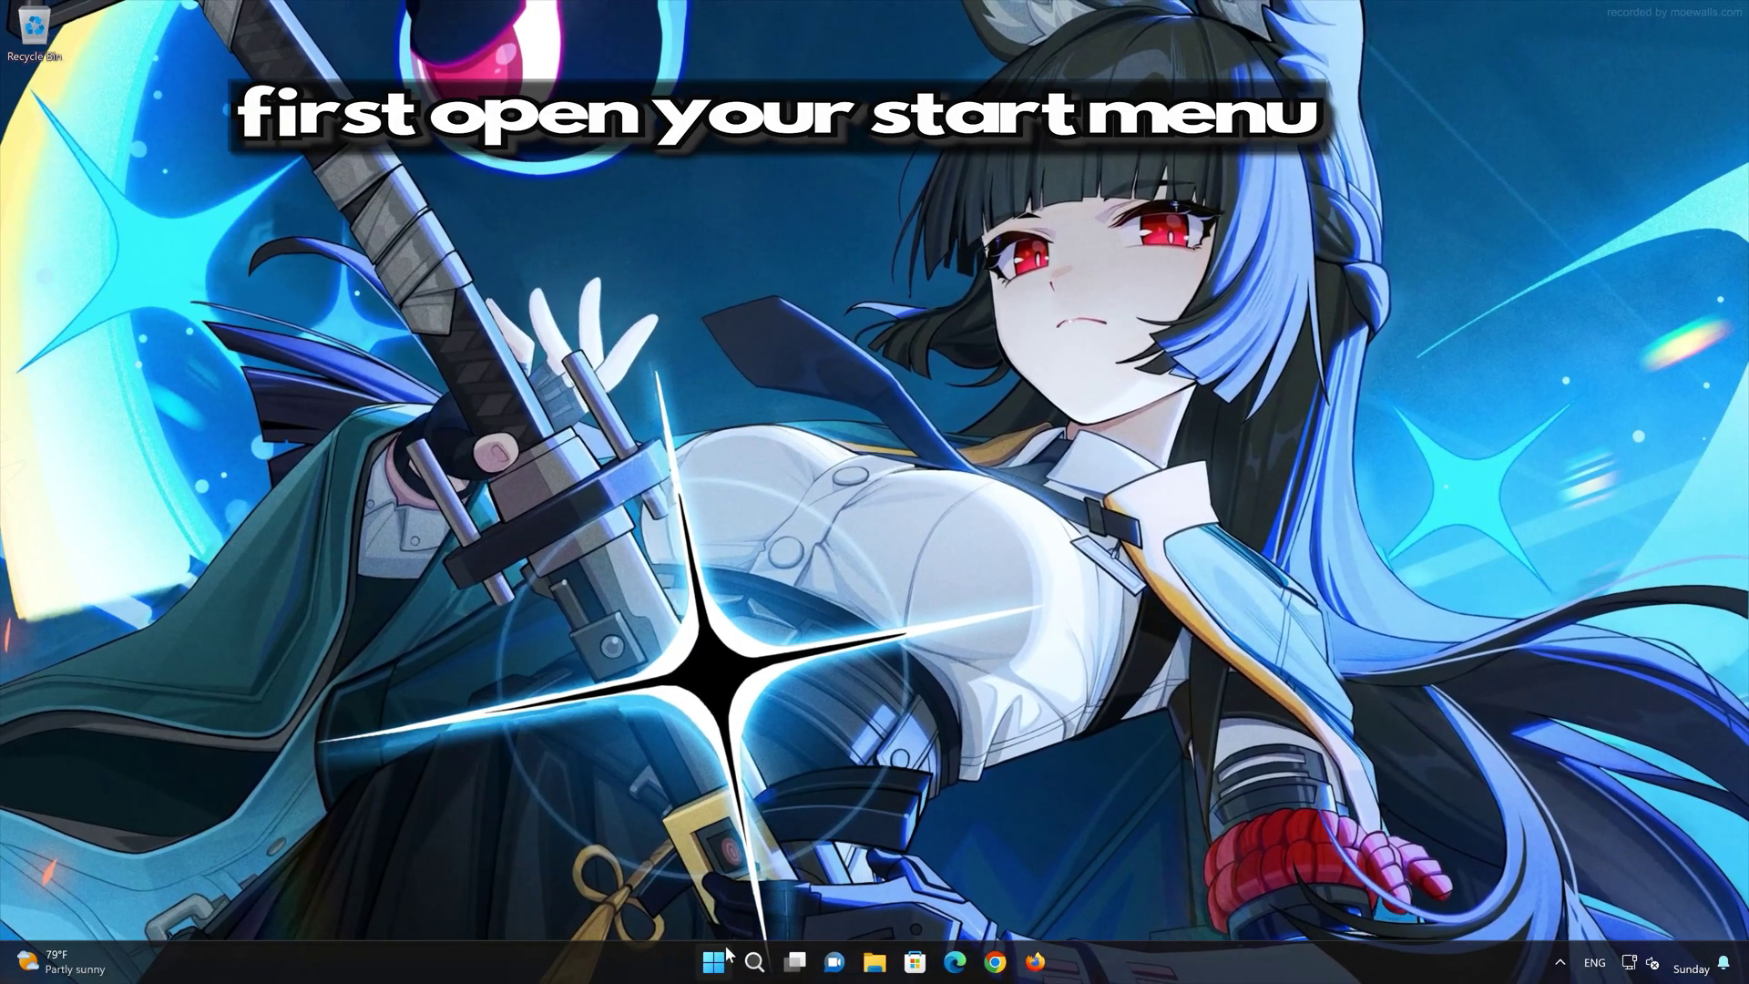
Step: Open the Windows Settings page for other troubleshooters, found under the system troubleshooting options
{"action": "left_click", "coordinate": [720, 960]}
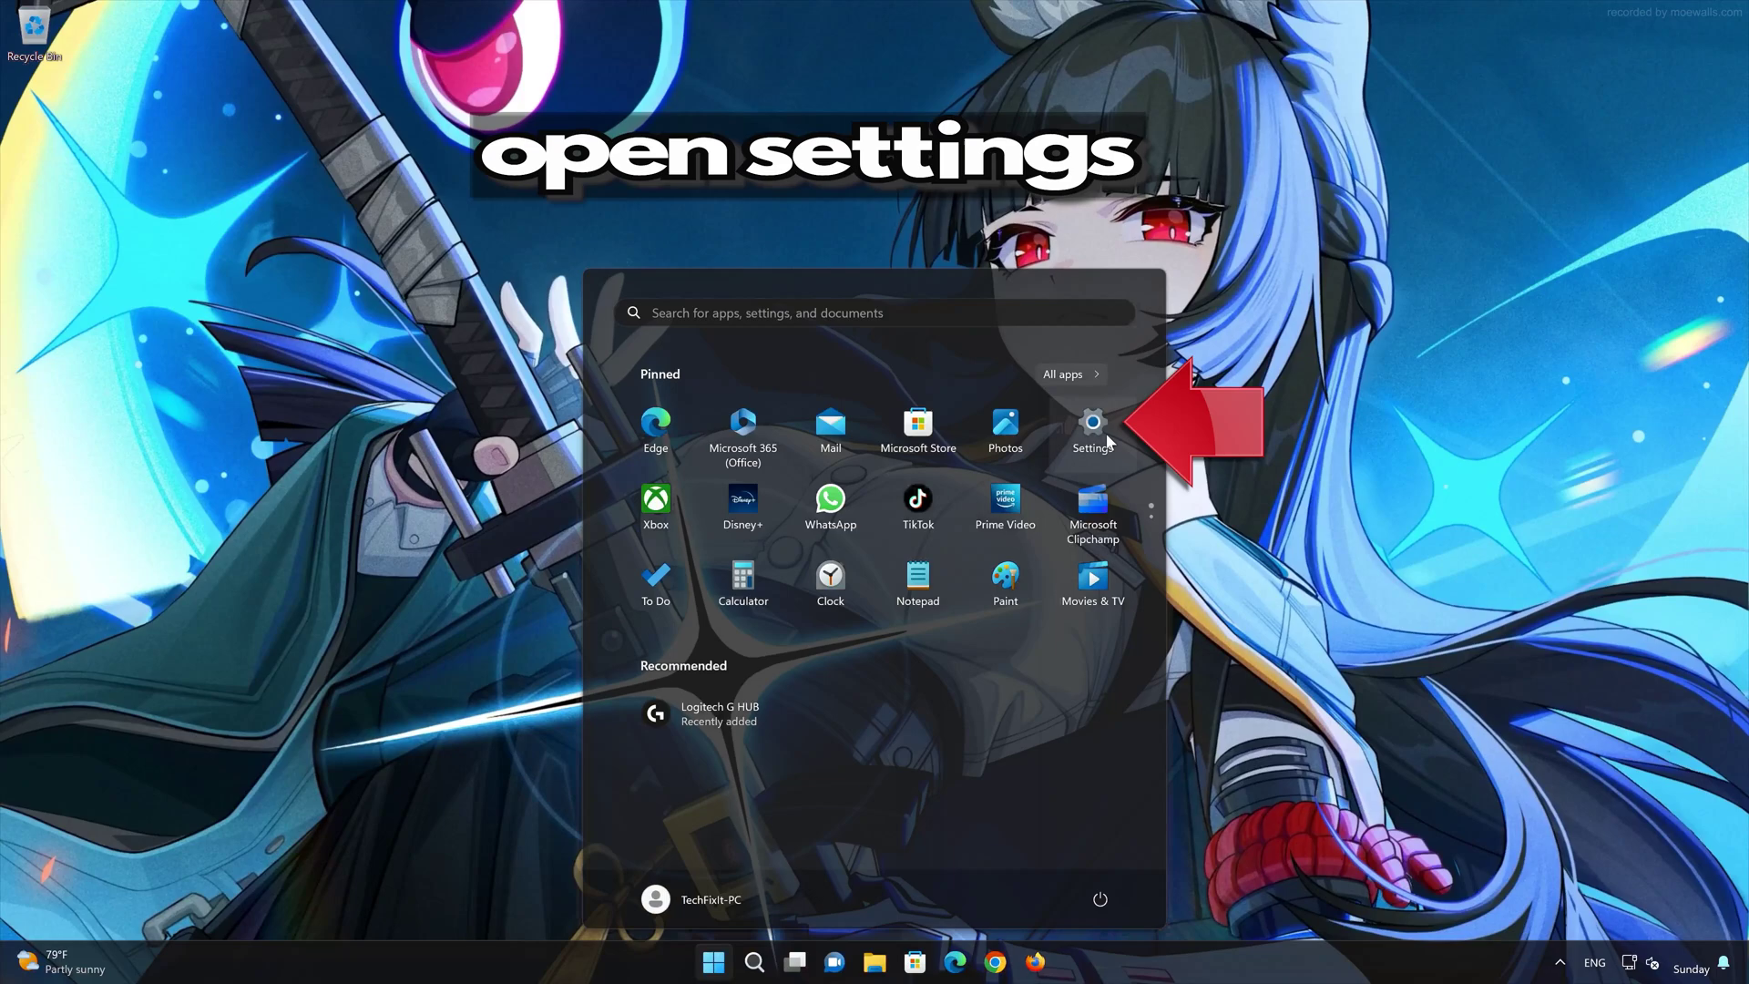
{"action": "left_click", "coordinate": [1093, 428]}
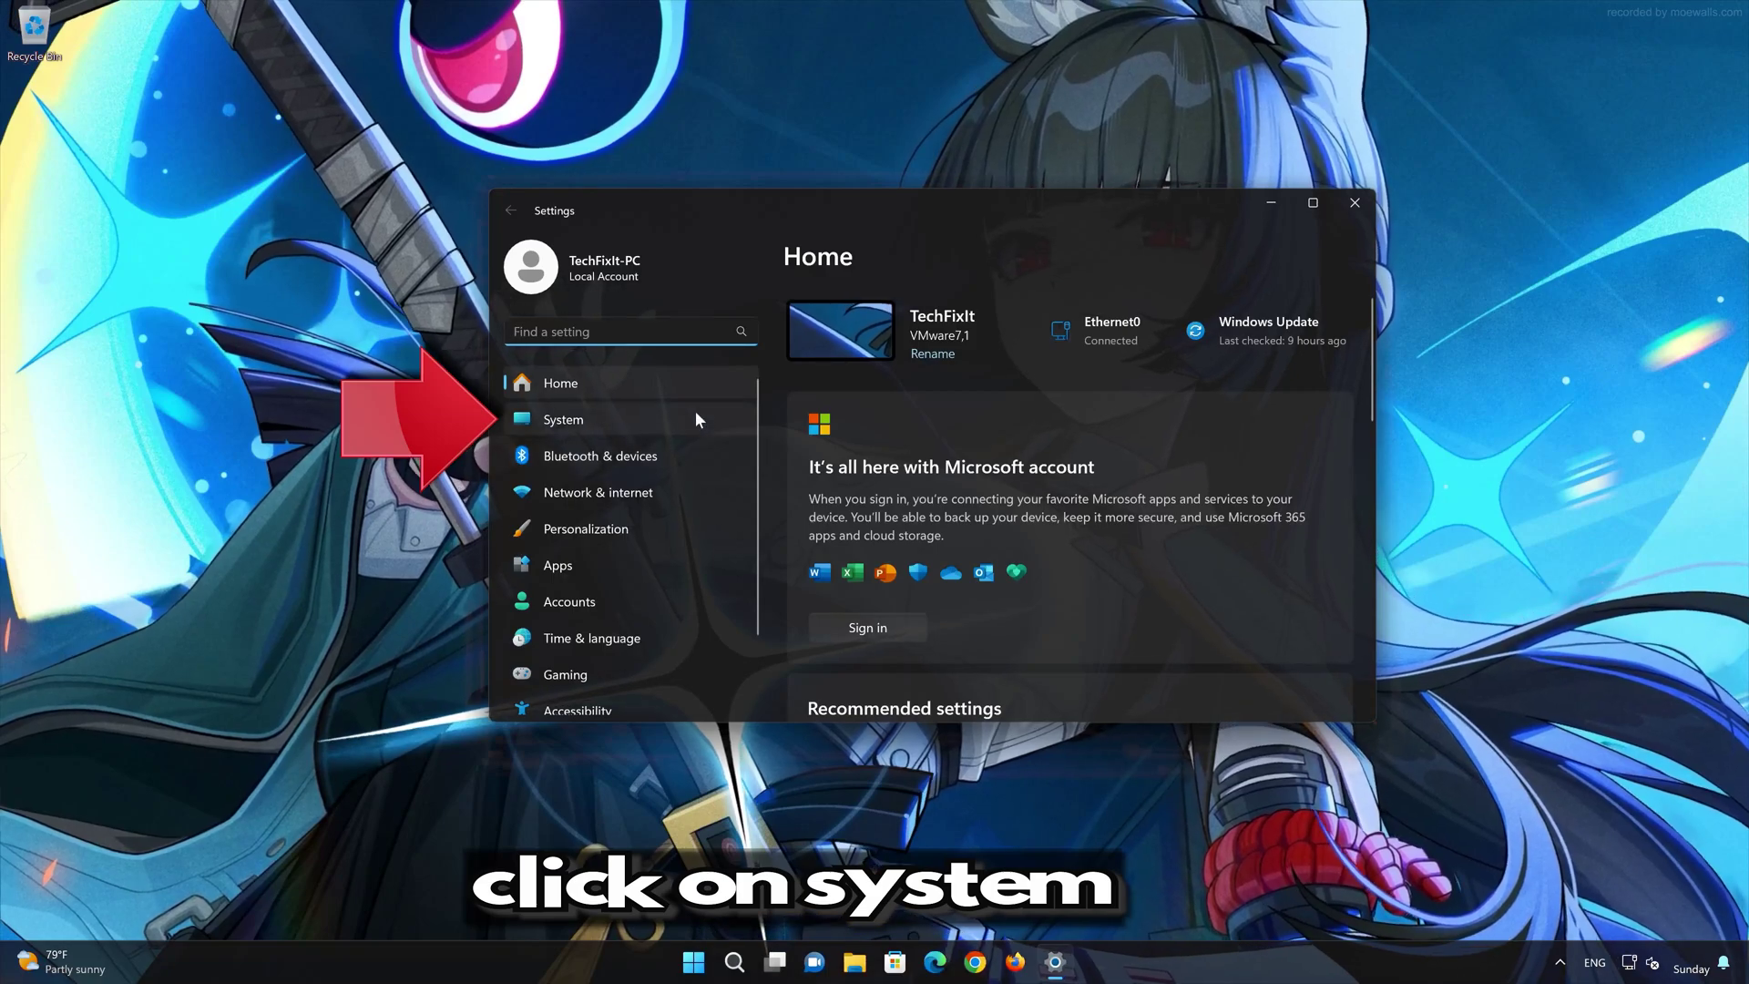
{"action": "left_click", "coordinate": [620, 417]}
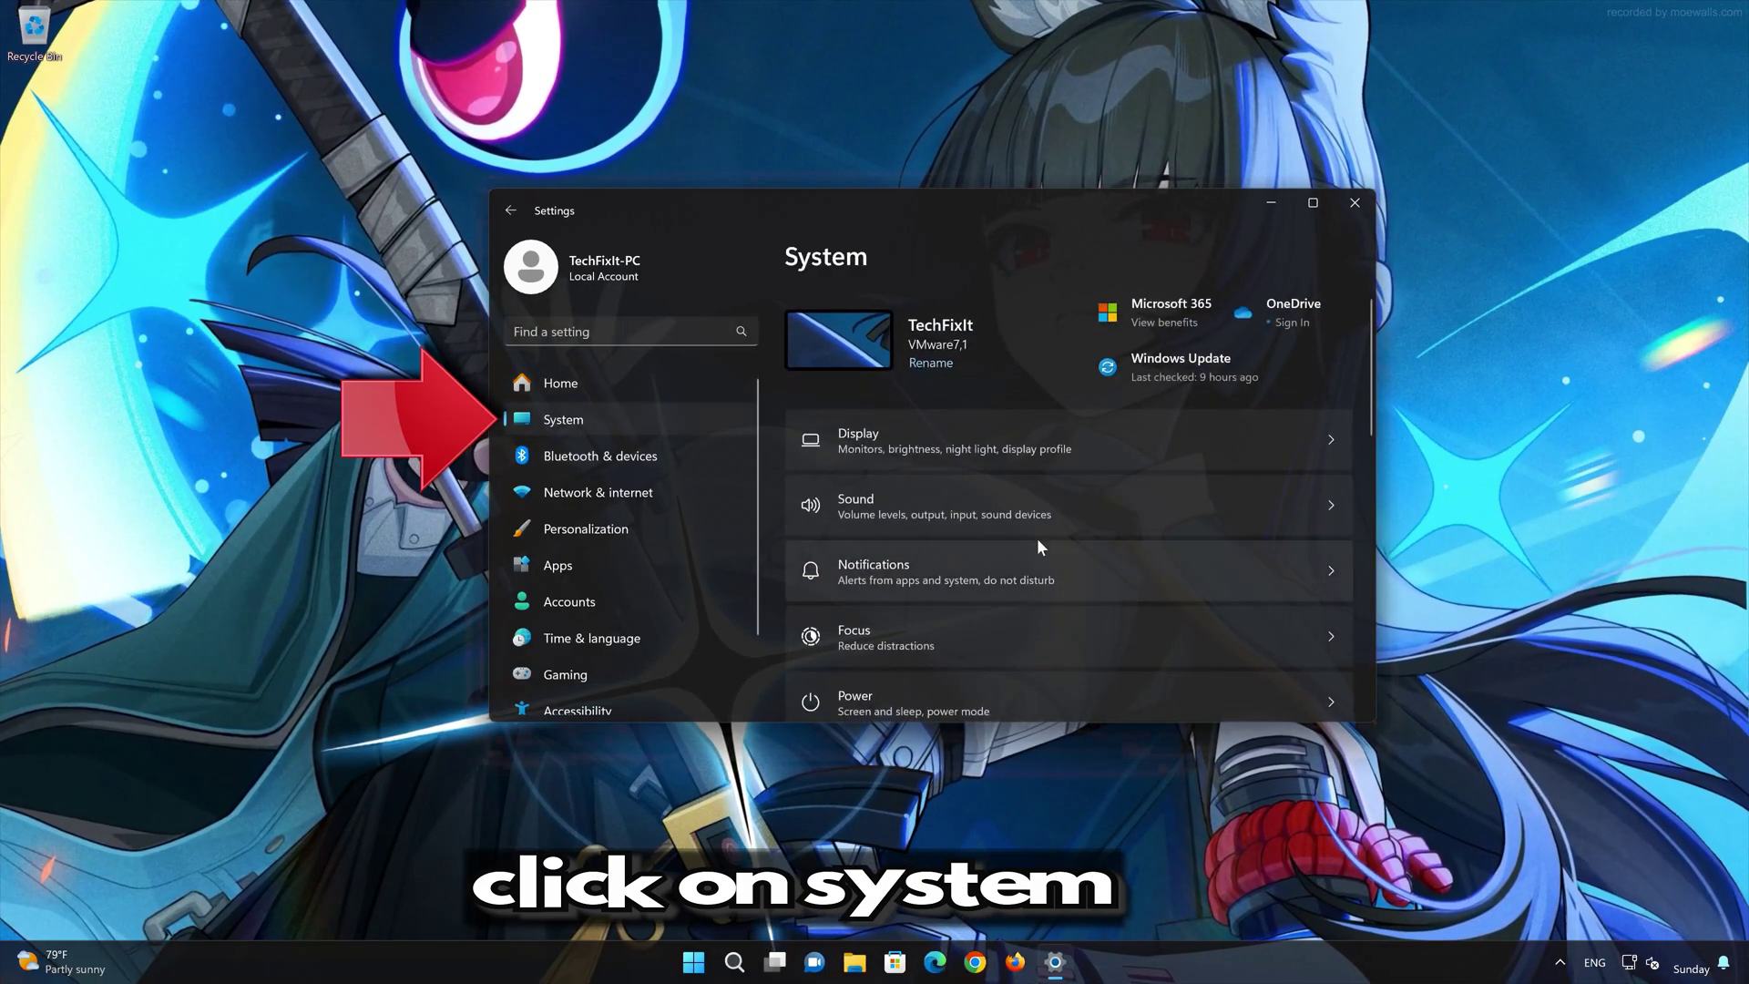
{"action": "scroll", "coordinate": [1037, 539], "scroll_direction": "down", "scroll_amount": 2}
{"action": "scroll", "coordinate": [1039, 542], "scroll_direction": "down", "scroll_amount": 4}
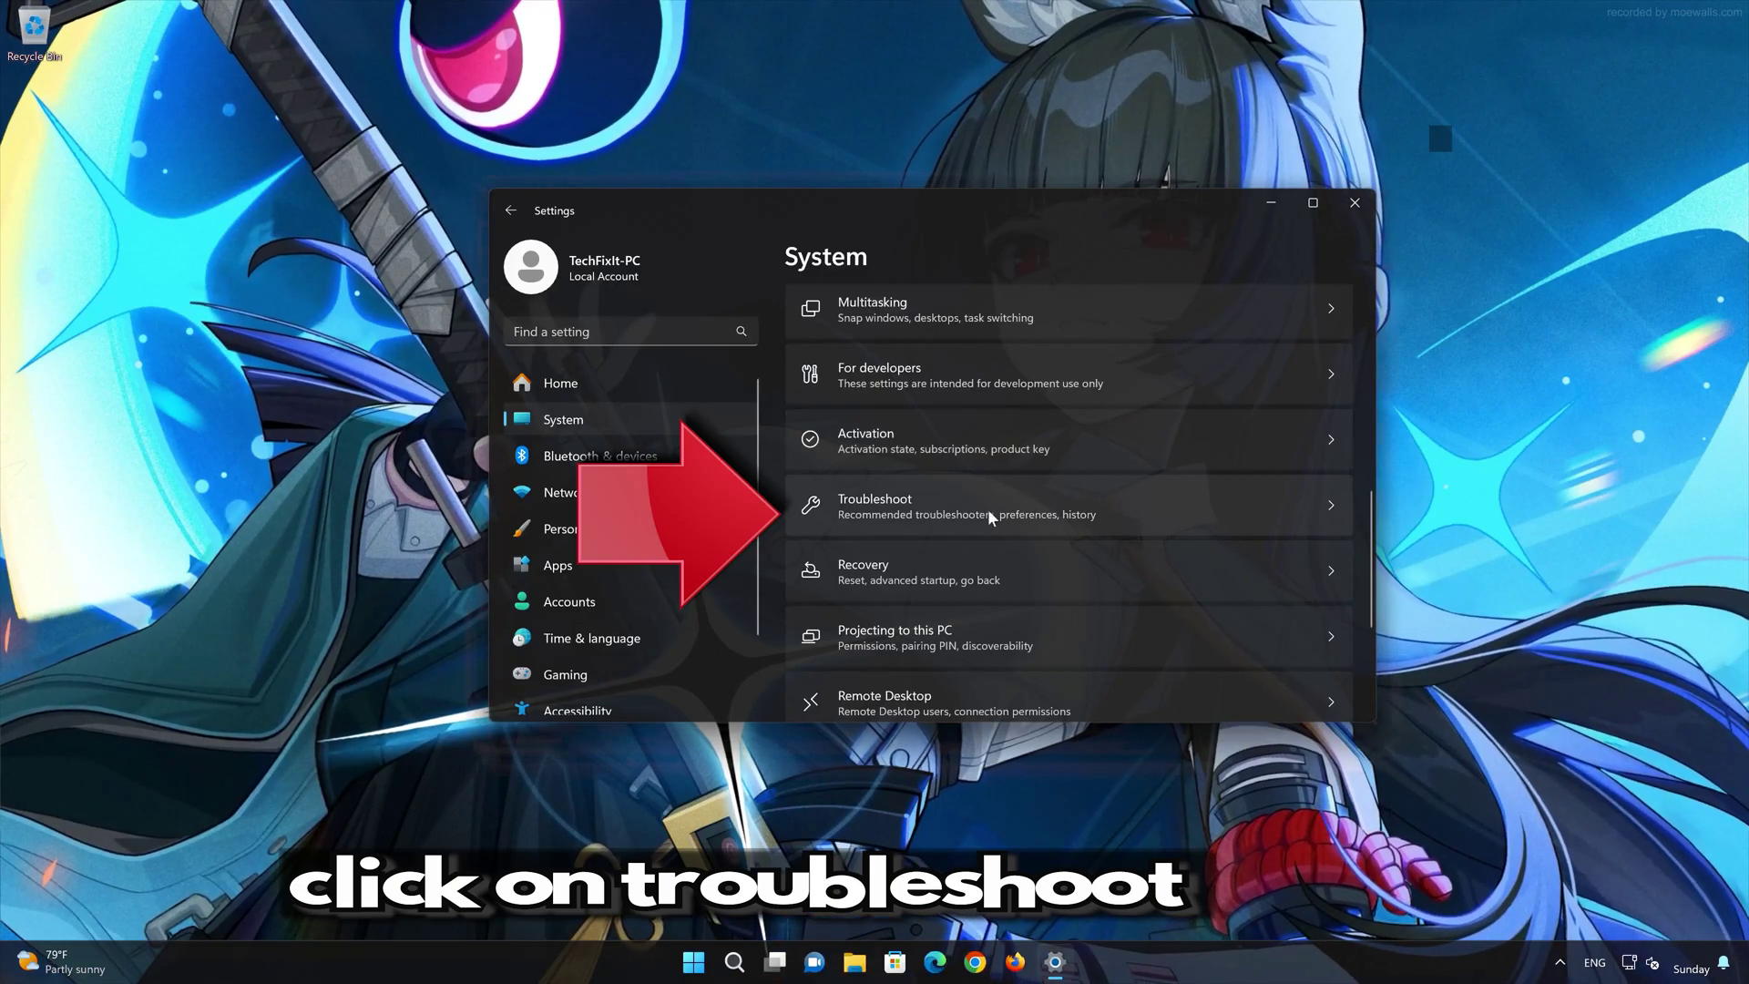
{"action": "scroll", "coordinate": [988, 509], "scroll_direction": "down", "scroll_amount": 1}
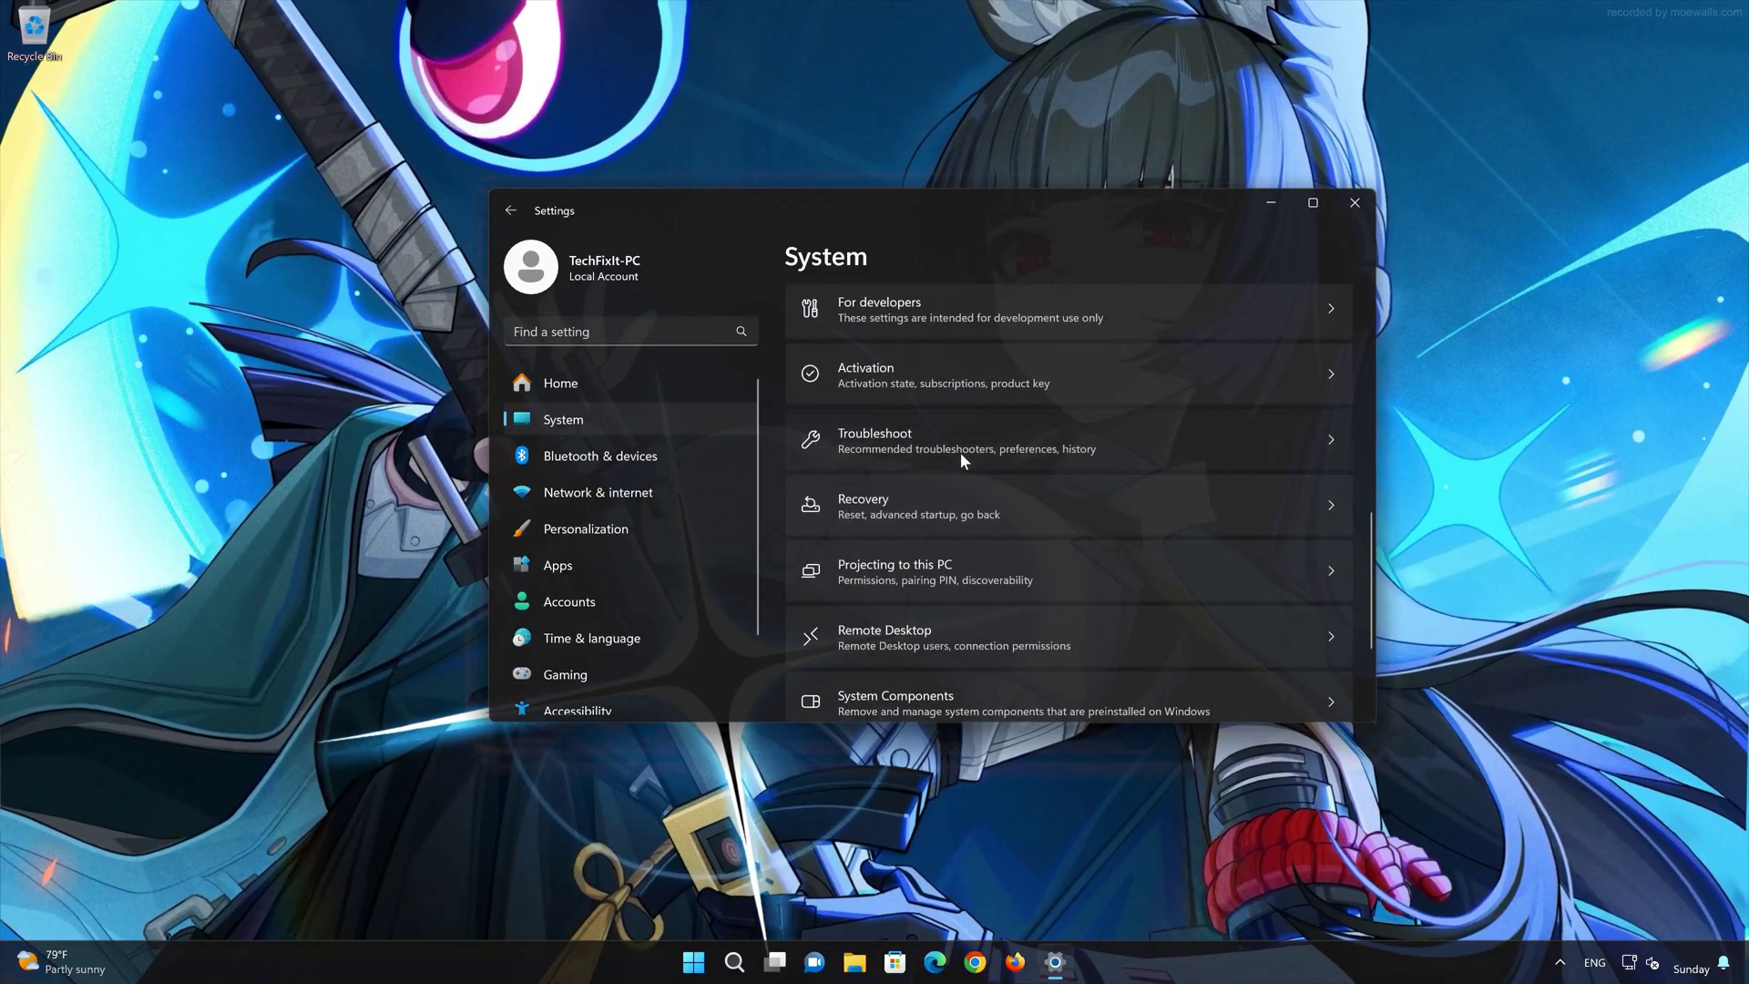
{"action": "left_click", "coordinate": [960, 452]}
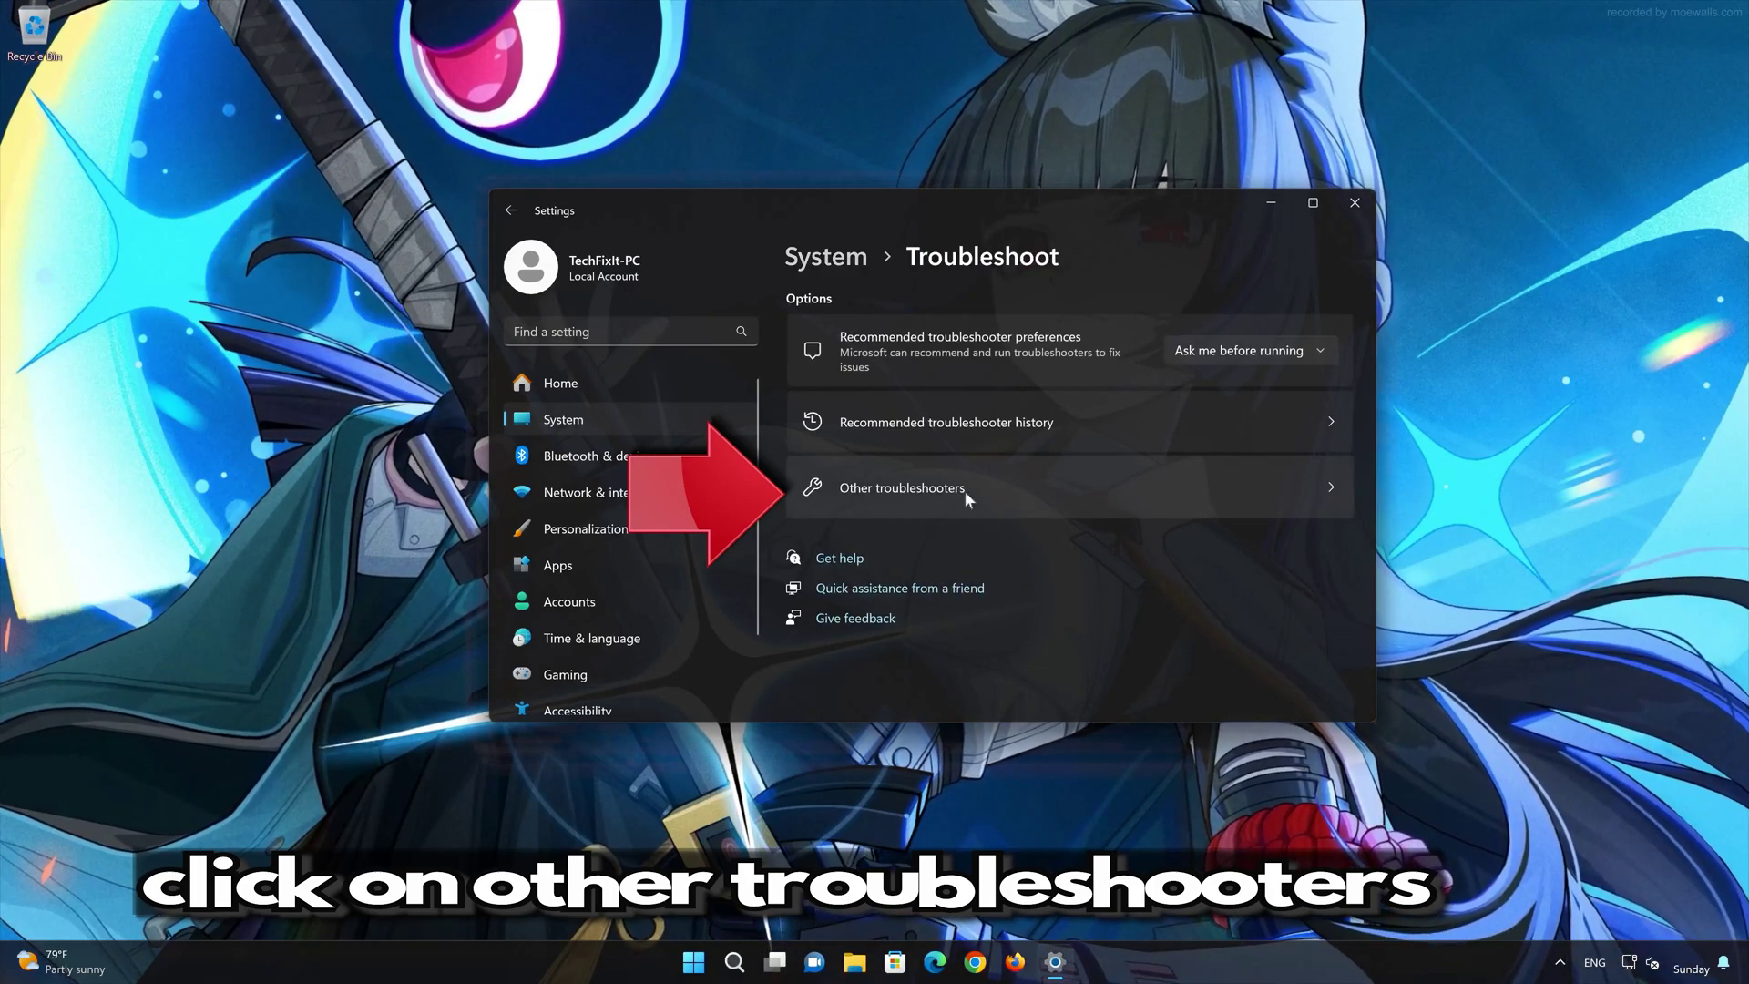
{"action": "left_click", "coordinate": [940, 498]}
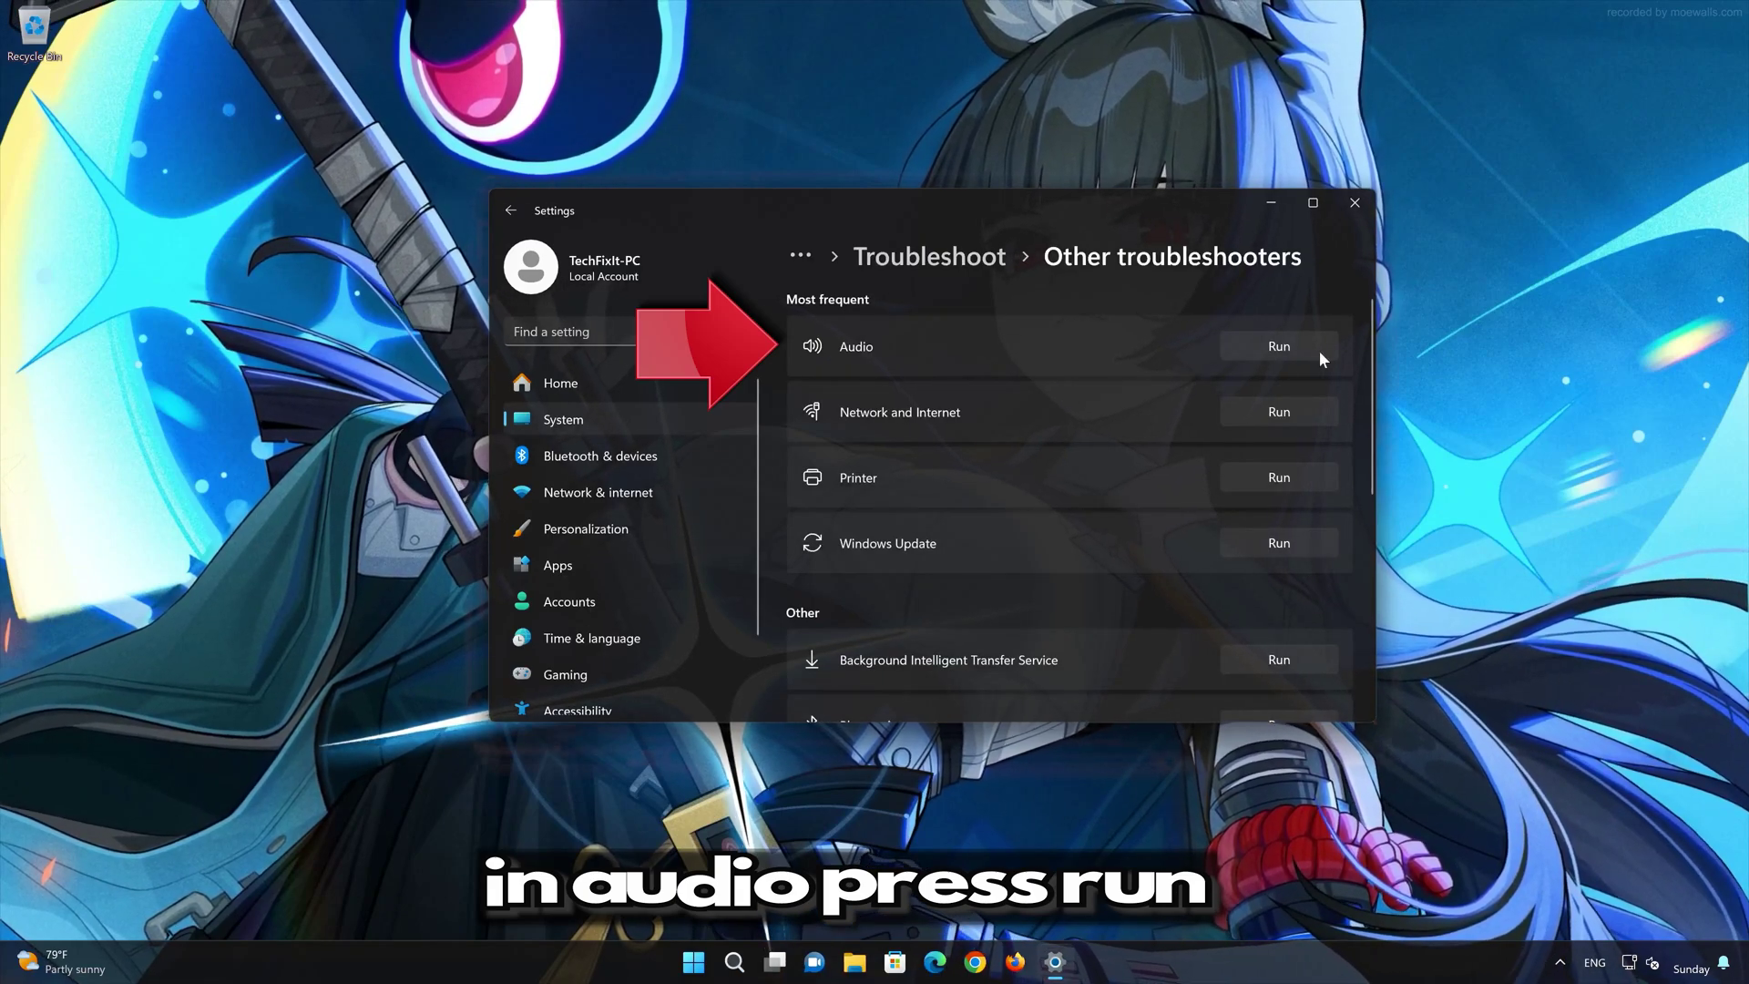
Step: Run the Audio troubleshooter, consenting to the automated diagnostics and to the automatic restart of the audio services
{"action": "left_click", "coordinate": [1282, 346]}
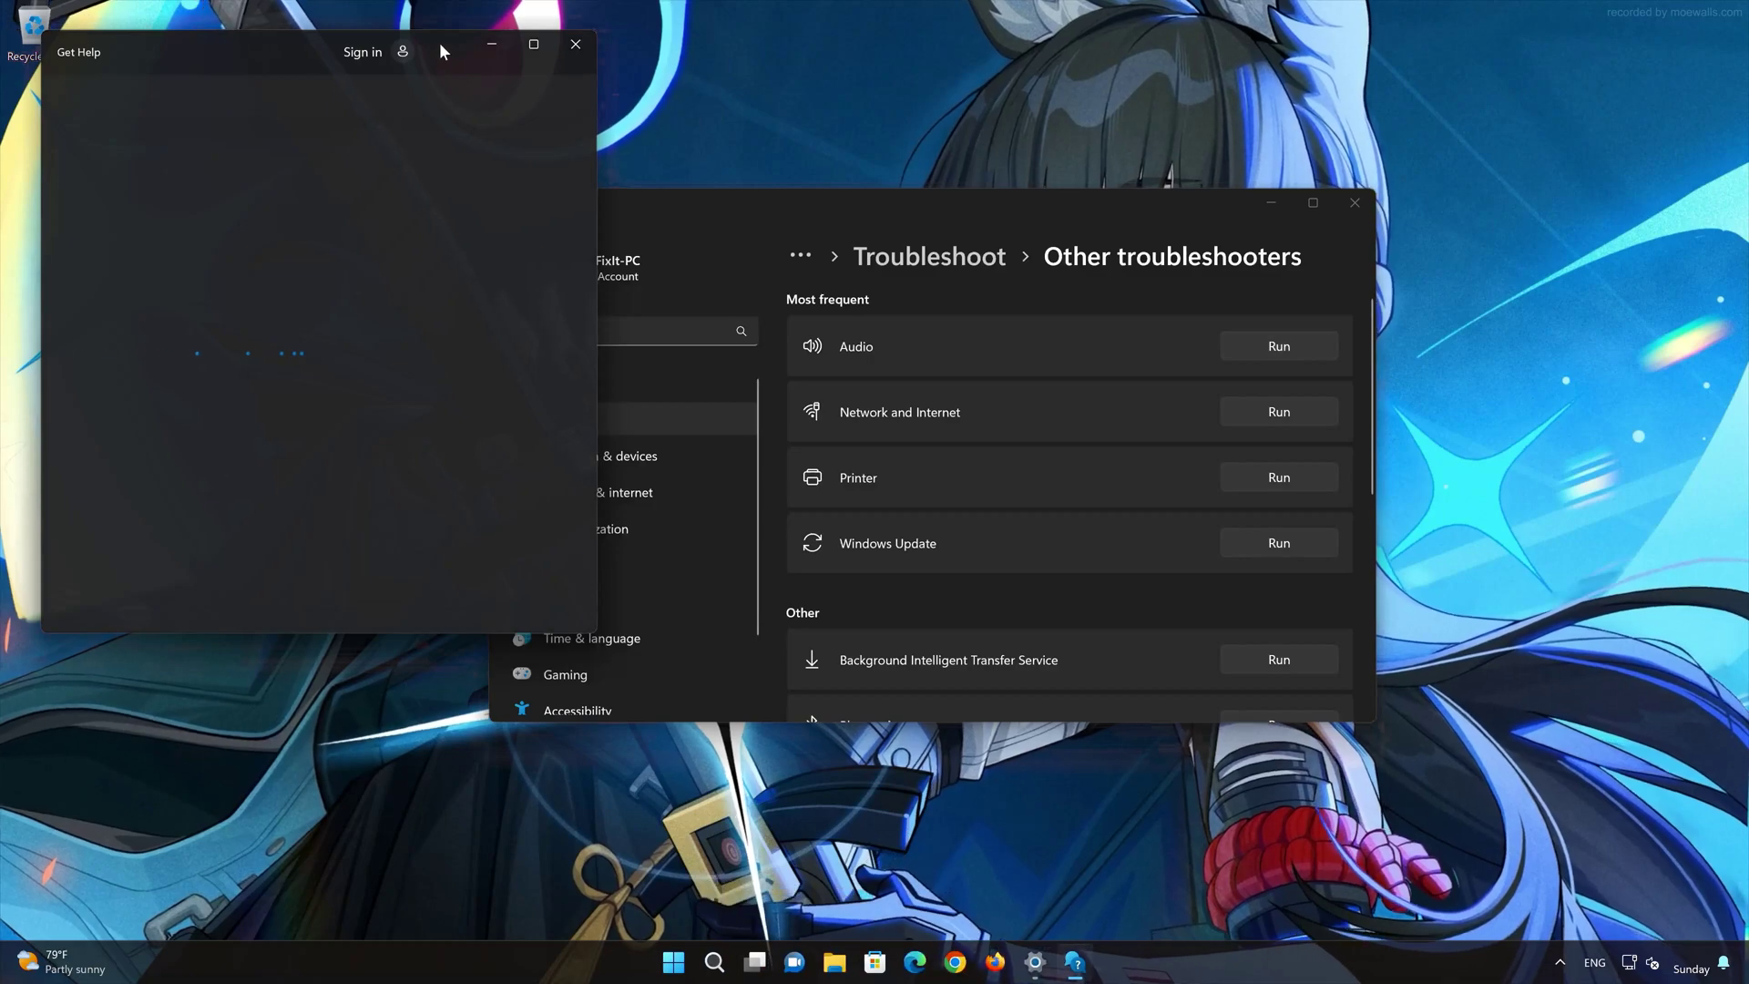
{"action": "left_click_drag", "start_coordinate": [439, 42], "coordinate": [966, 157]}
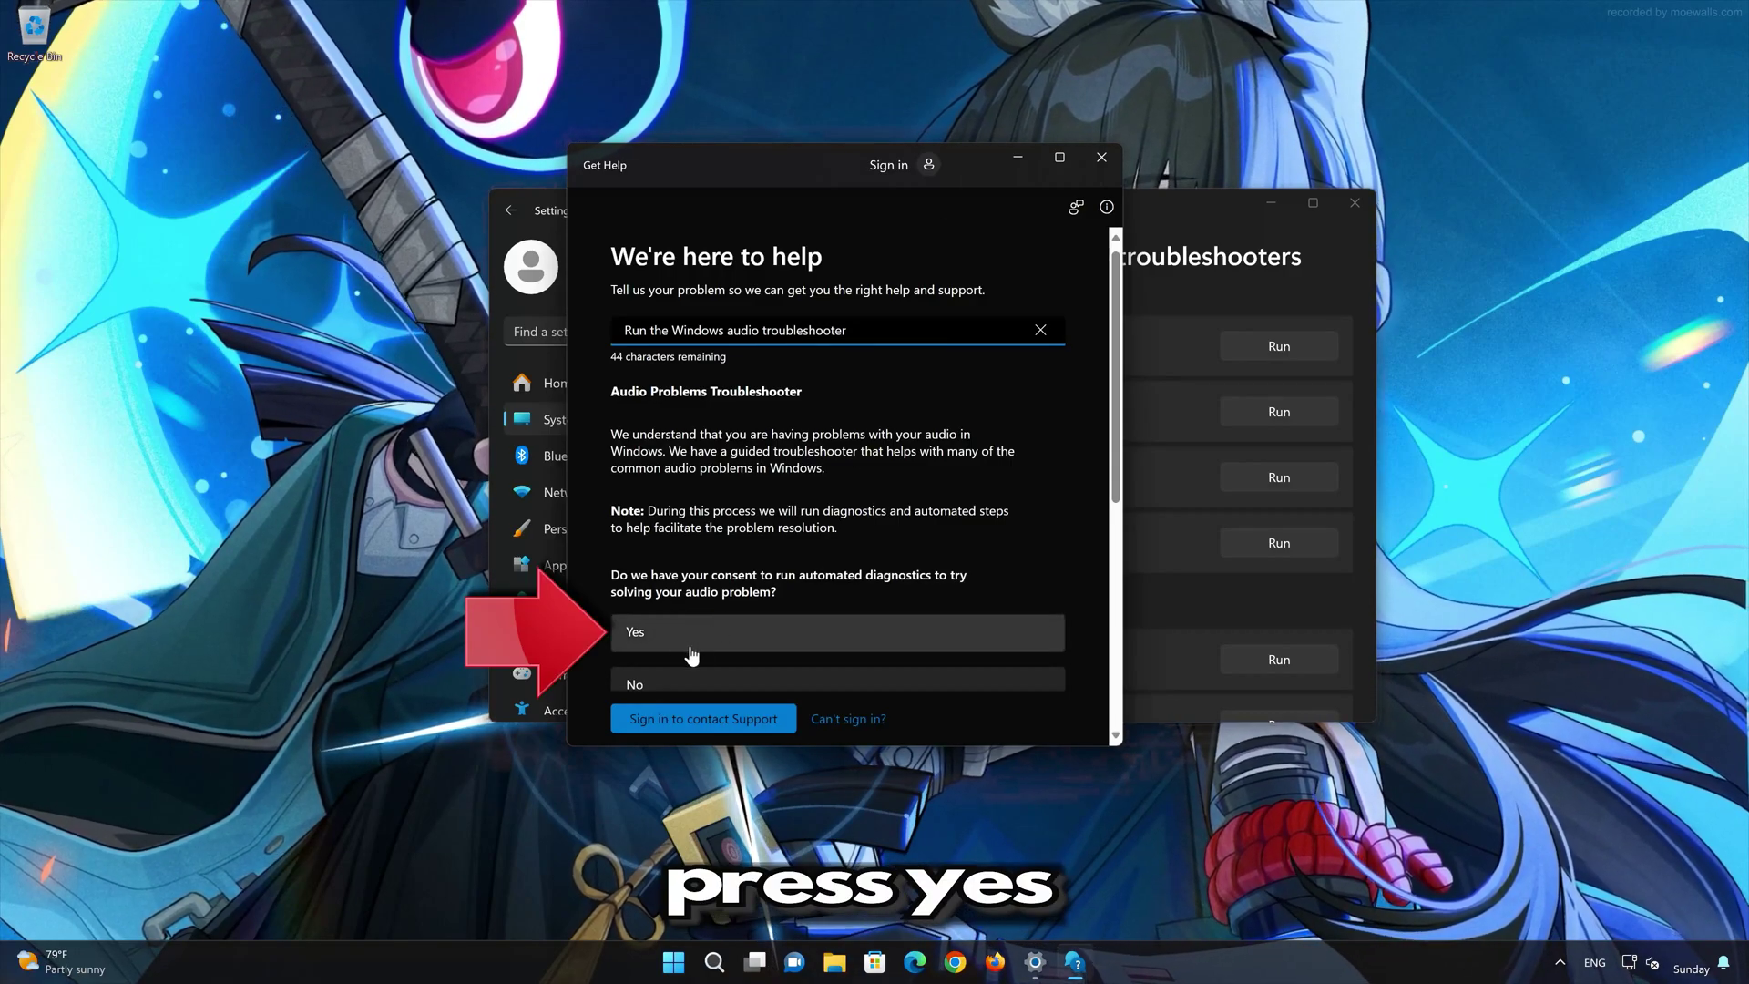
{"action": "left_click", "coordinate": [730, 643]}
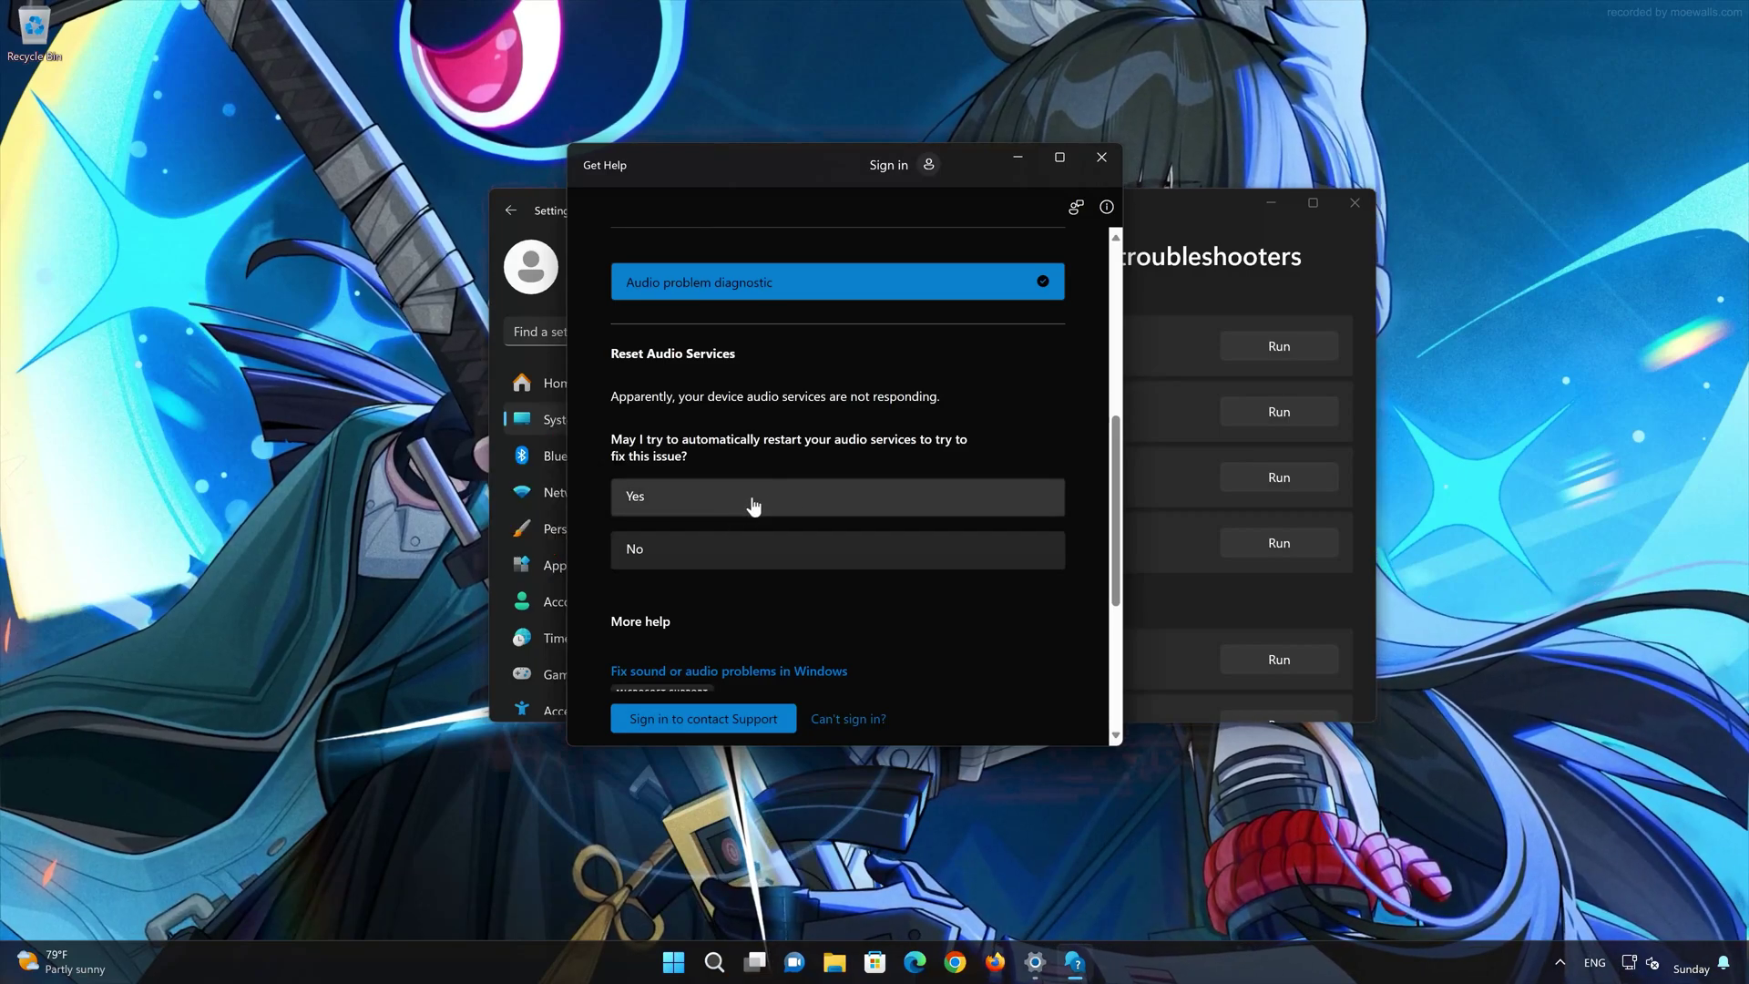
{"action": "left_click", "coordinate": [752, 499]}
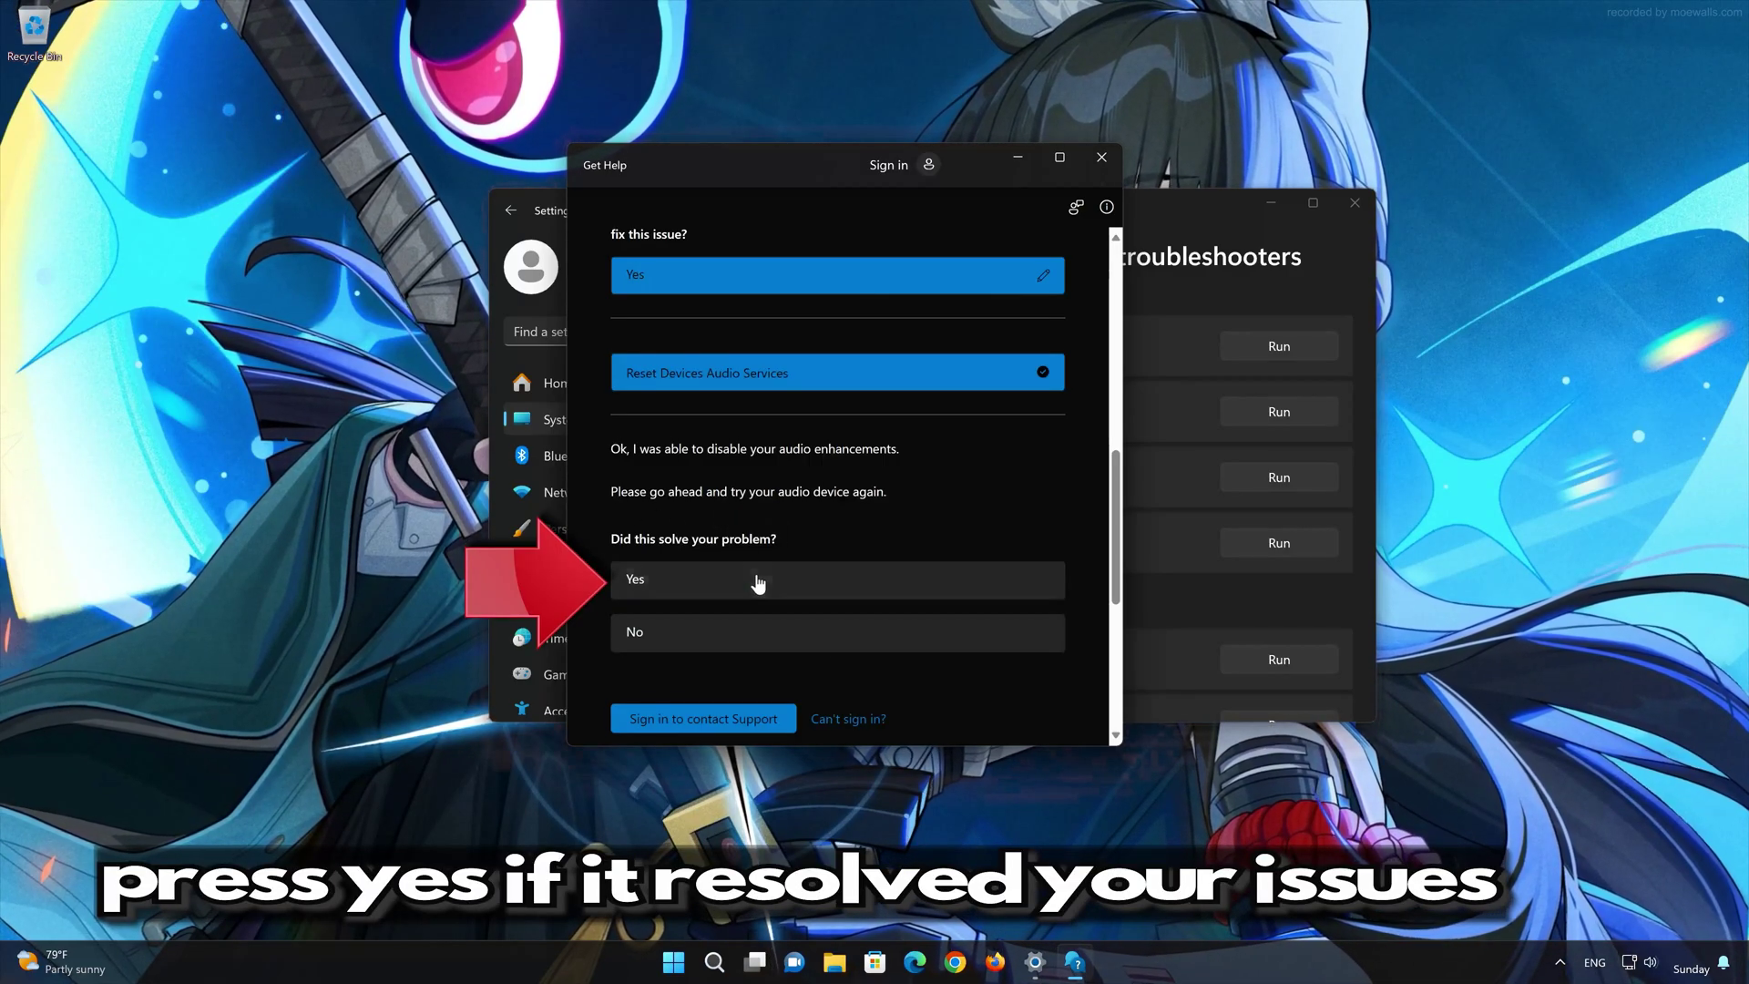
Step: Answer that the audio problem is solved and close the Get Help and Settings windows
{"action": "left_click", "coordinate": [720, 580]}
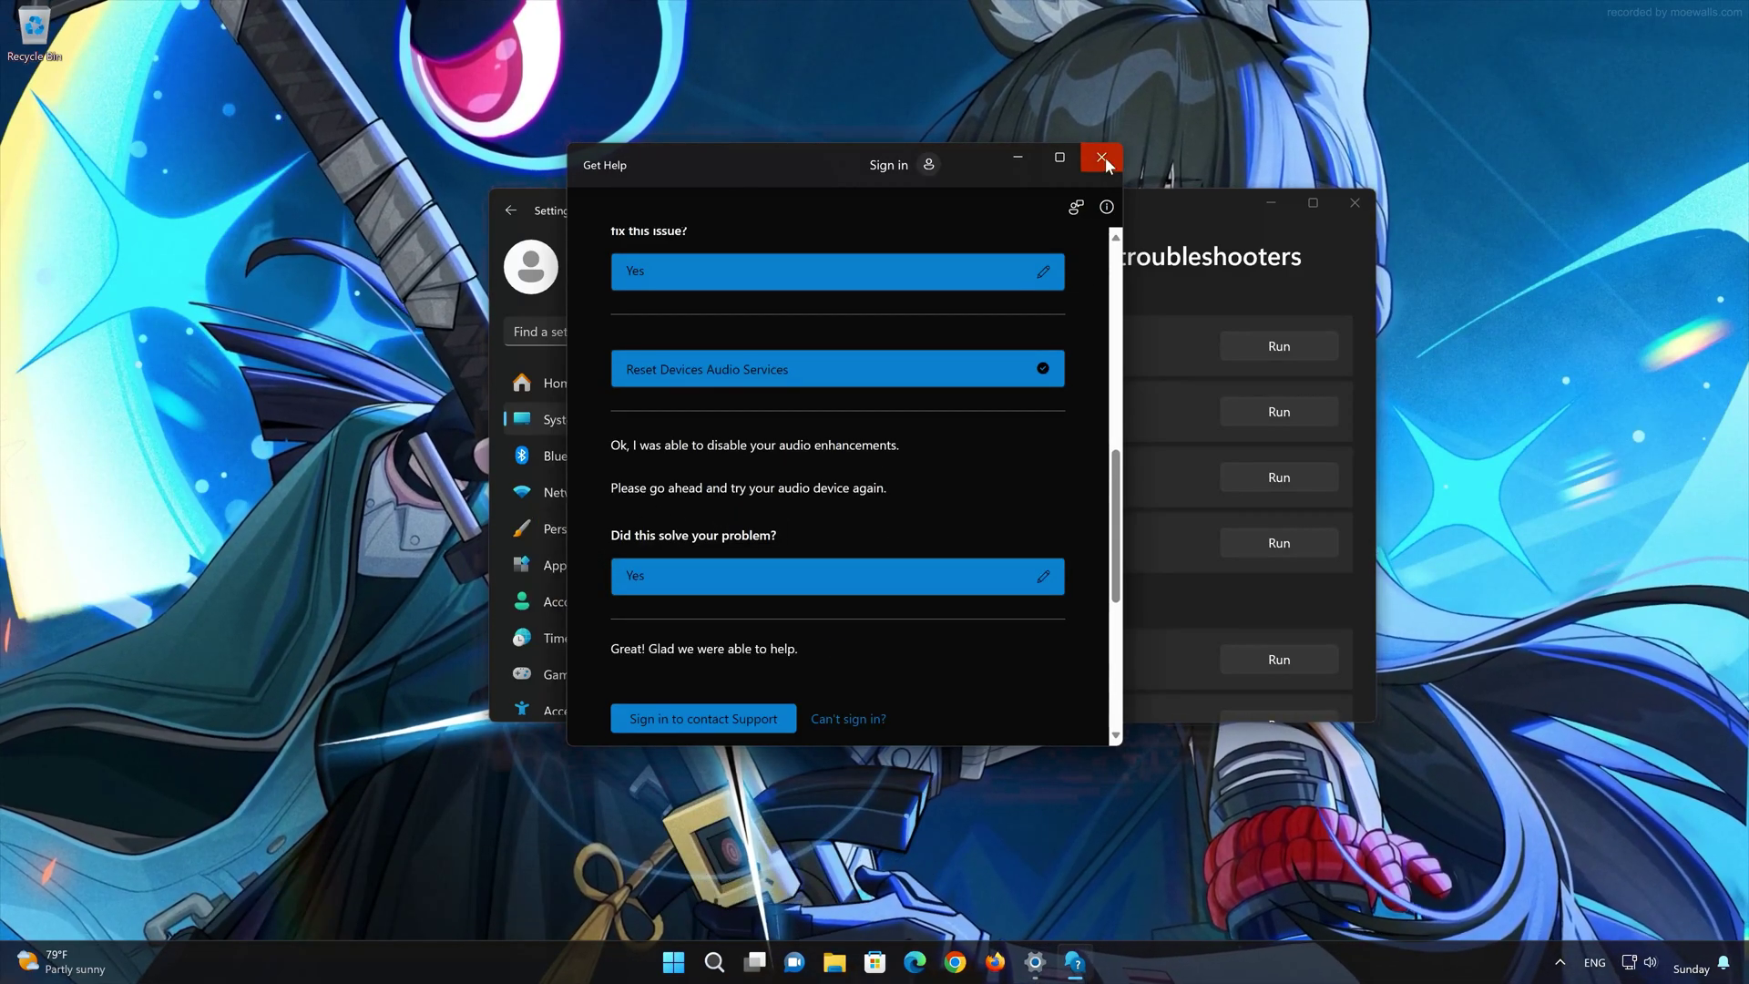
{"action": "left_click", "coordinate": [1103, 160]}
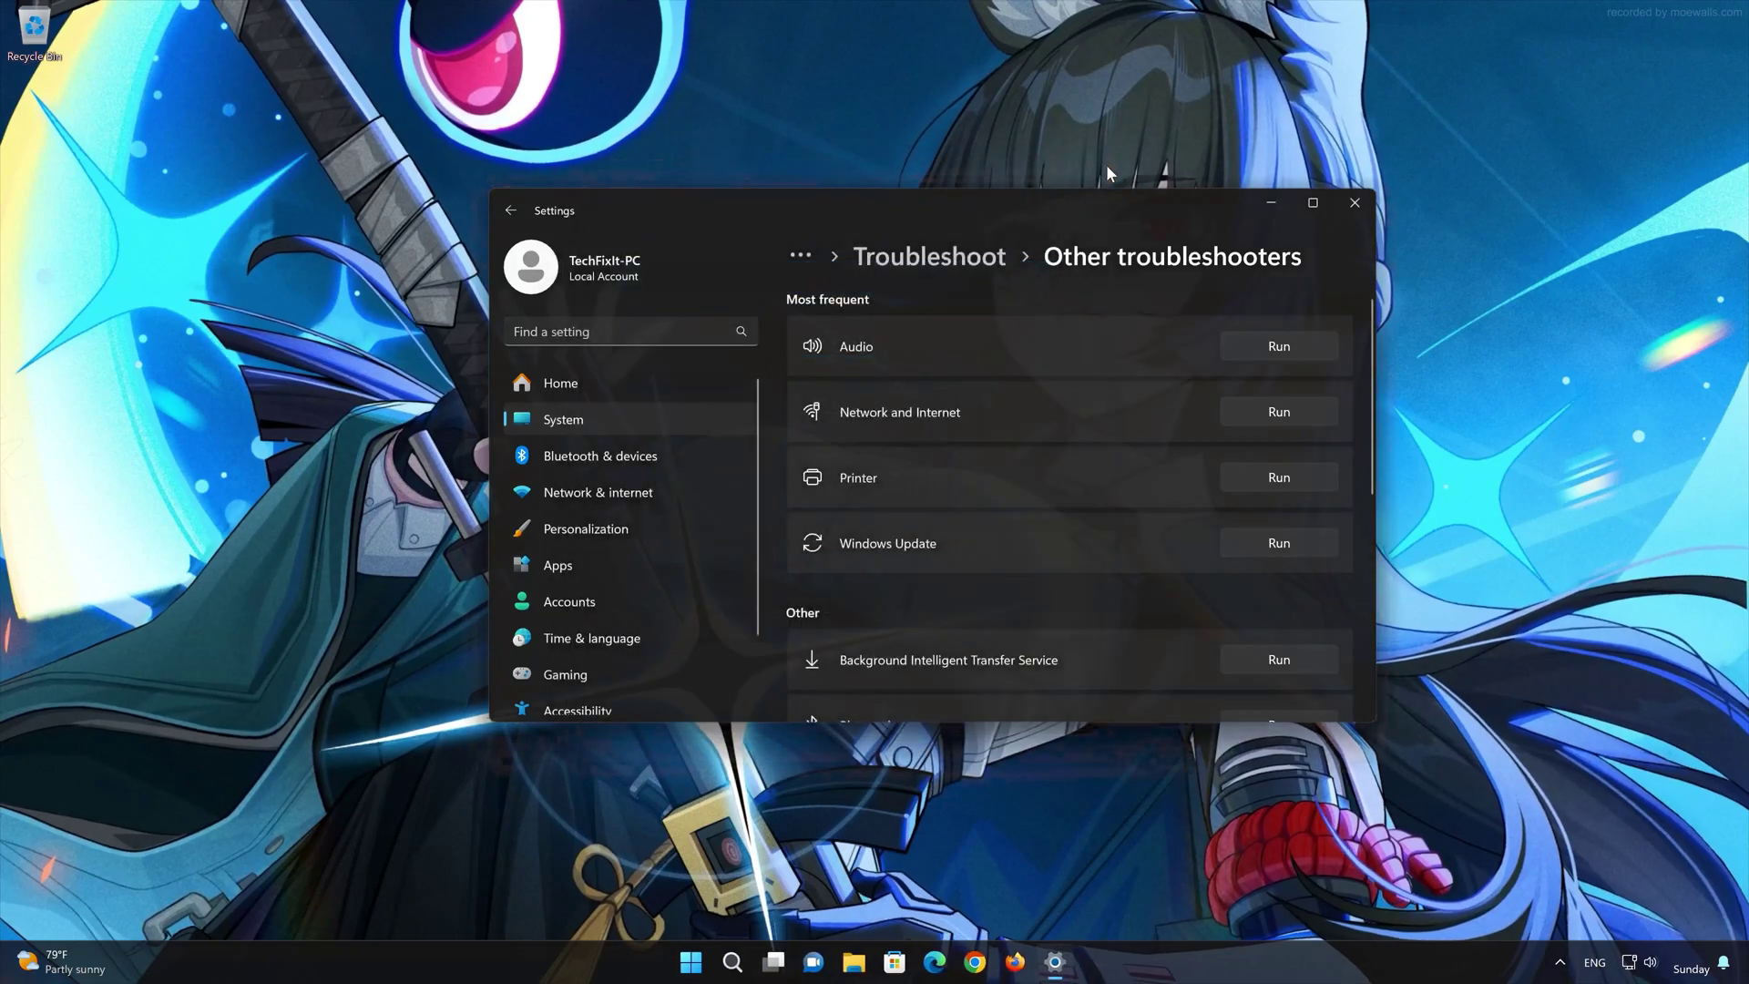
{"action": "left_click", "coordinate": [1341, 206]}
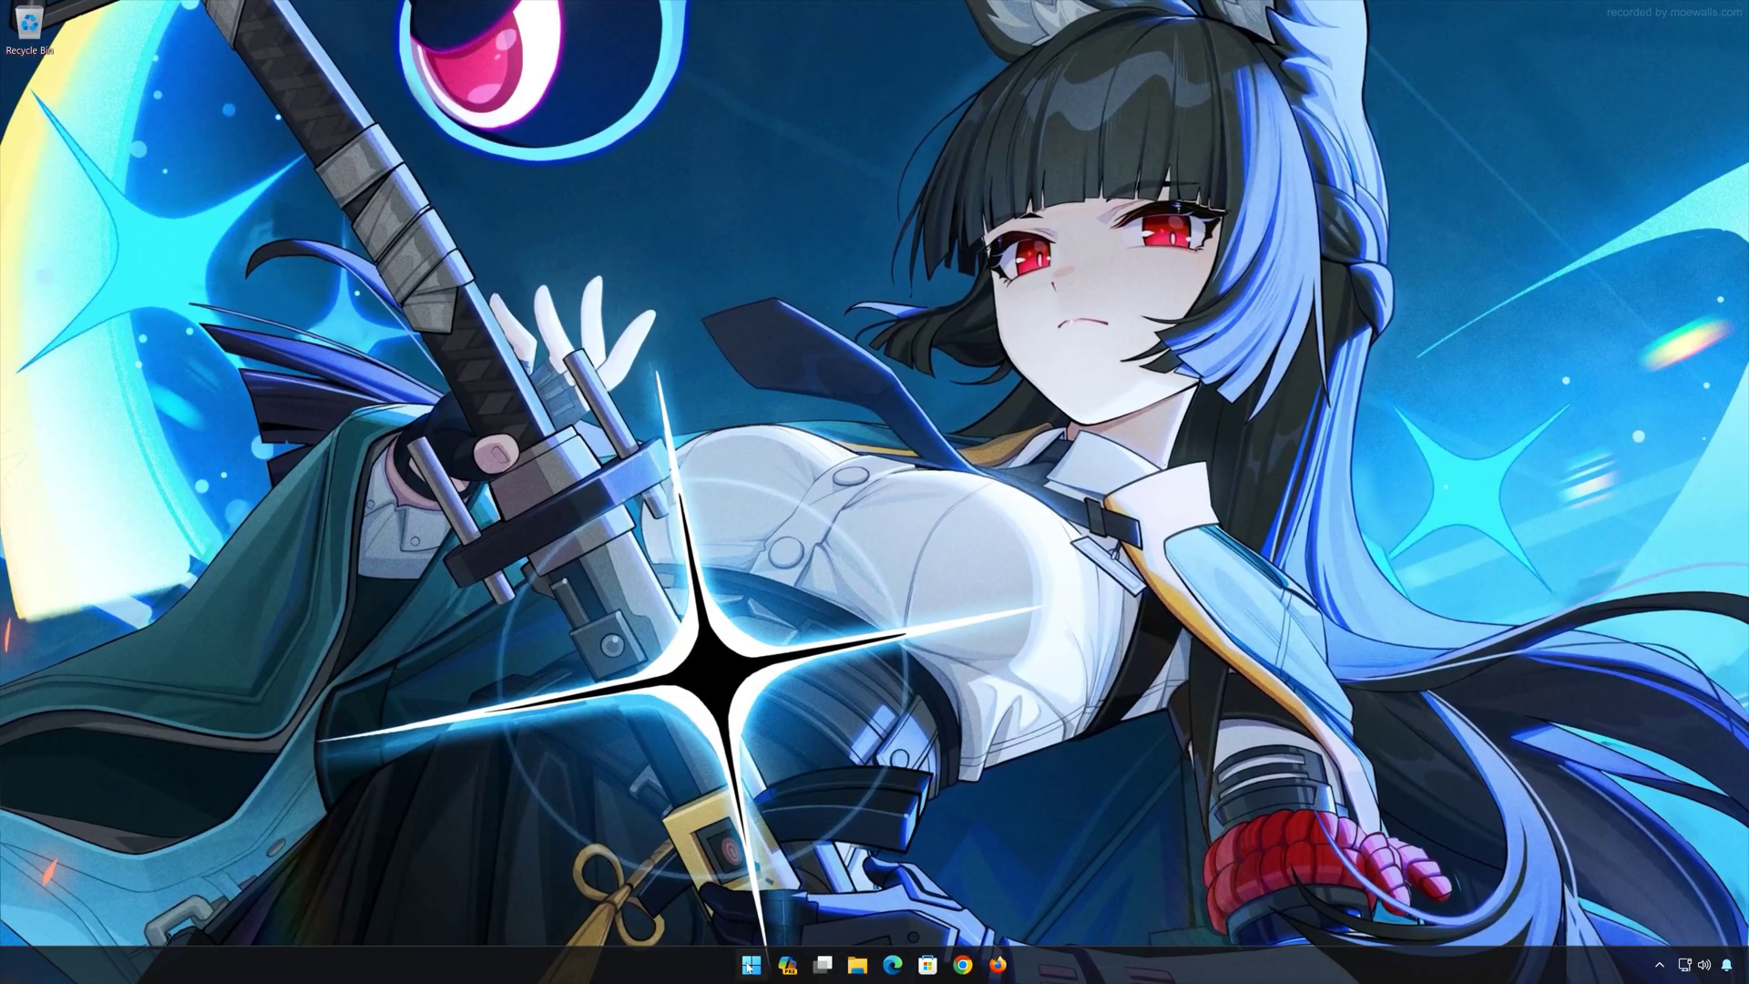
Step: Open the Sound dialog from Control Panel's Hardware and Sound category, move it over the window, and close Control Panel
{"action": "left_click", "coordinate": [749, 966]}
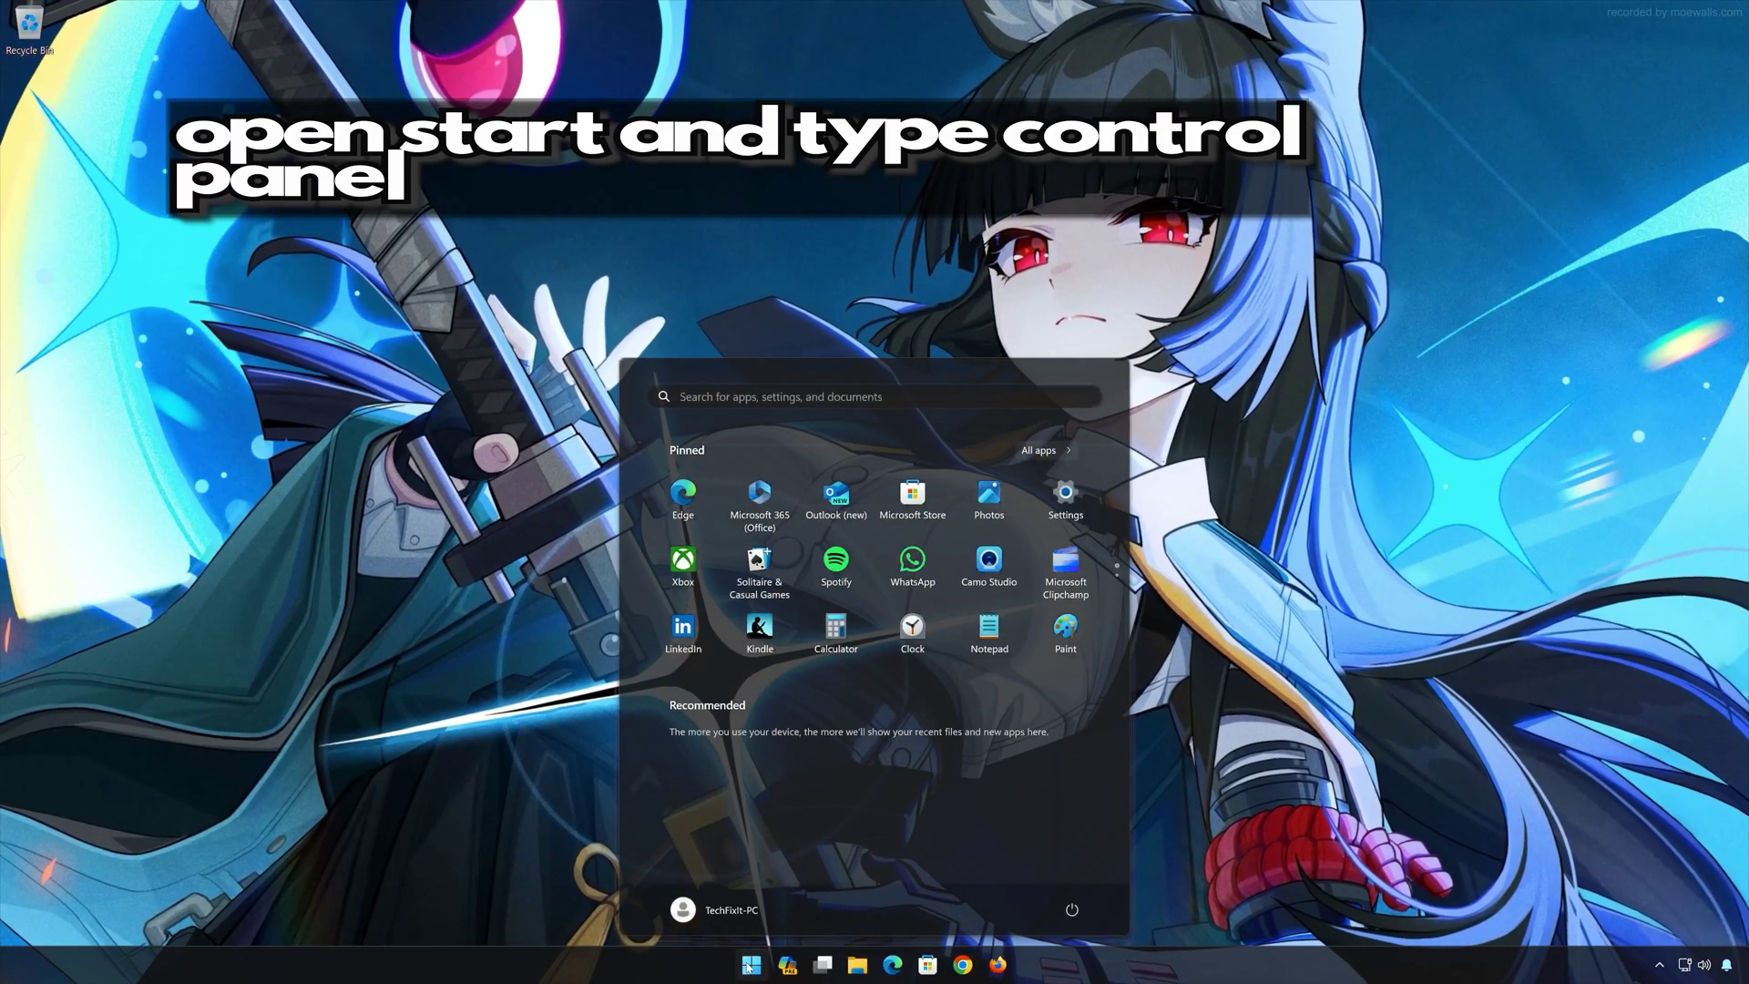
{"action": "type", "text": "con"}
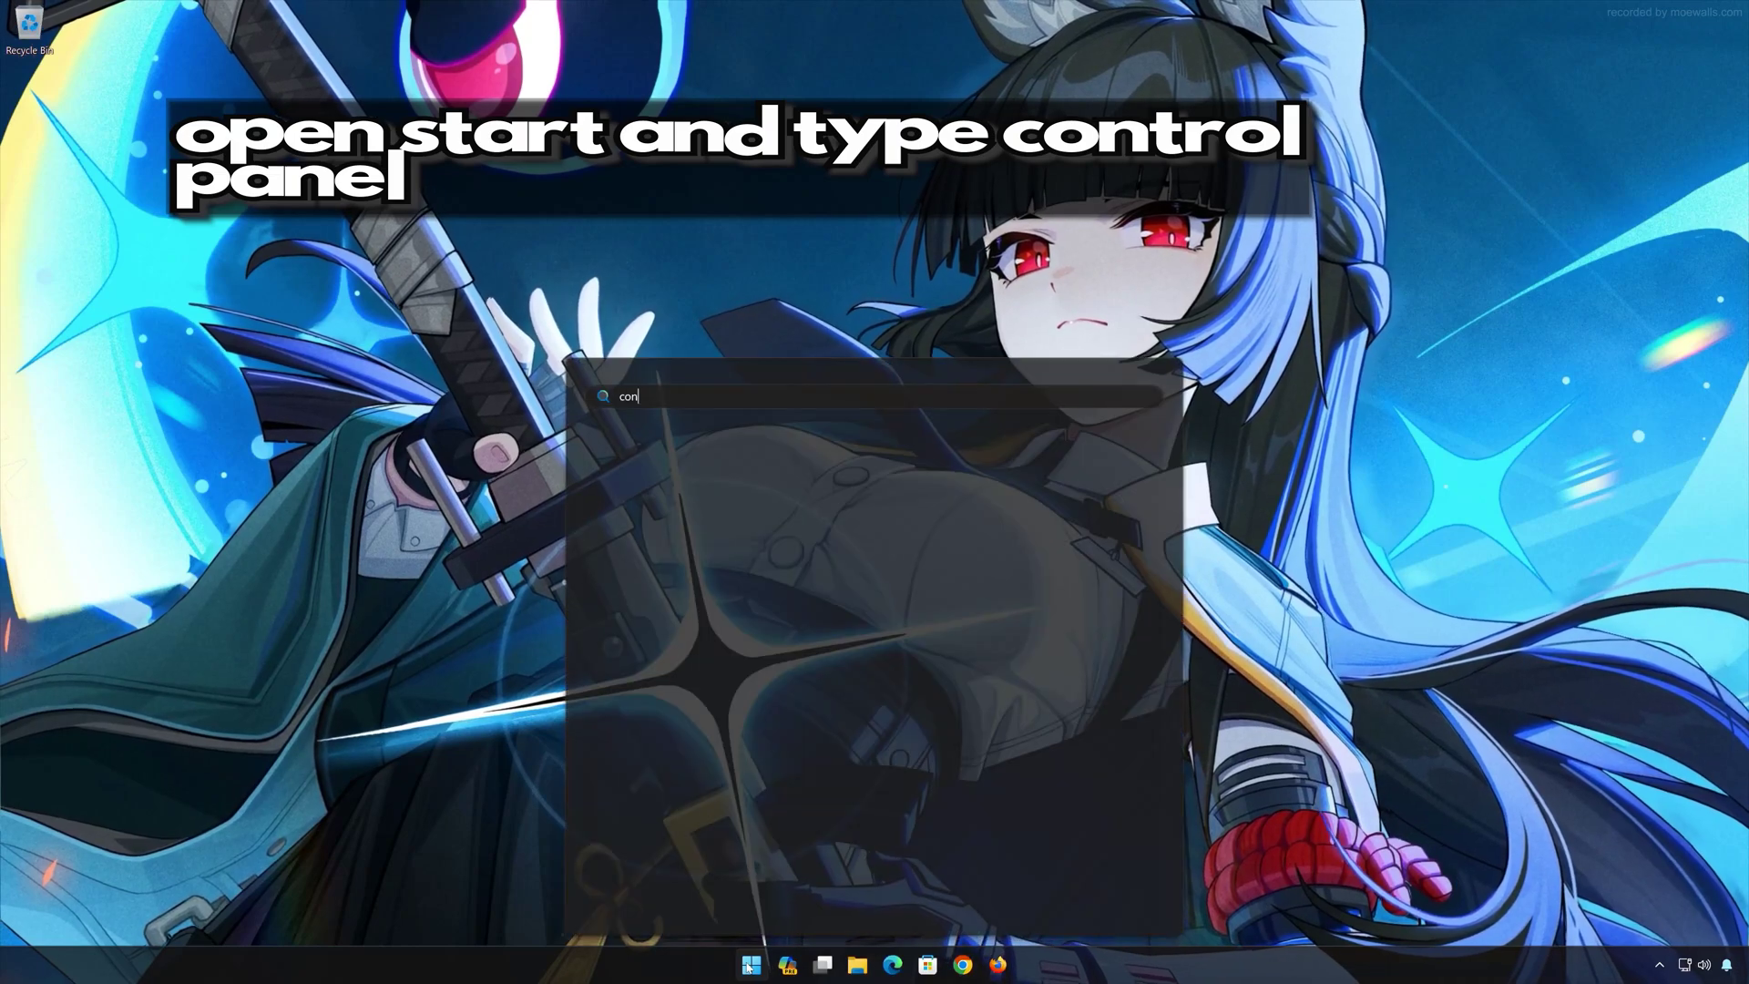
{"action": "type", "text": "trol panel"}
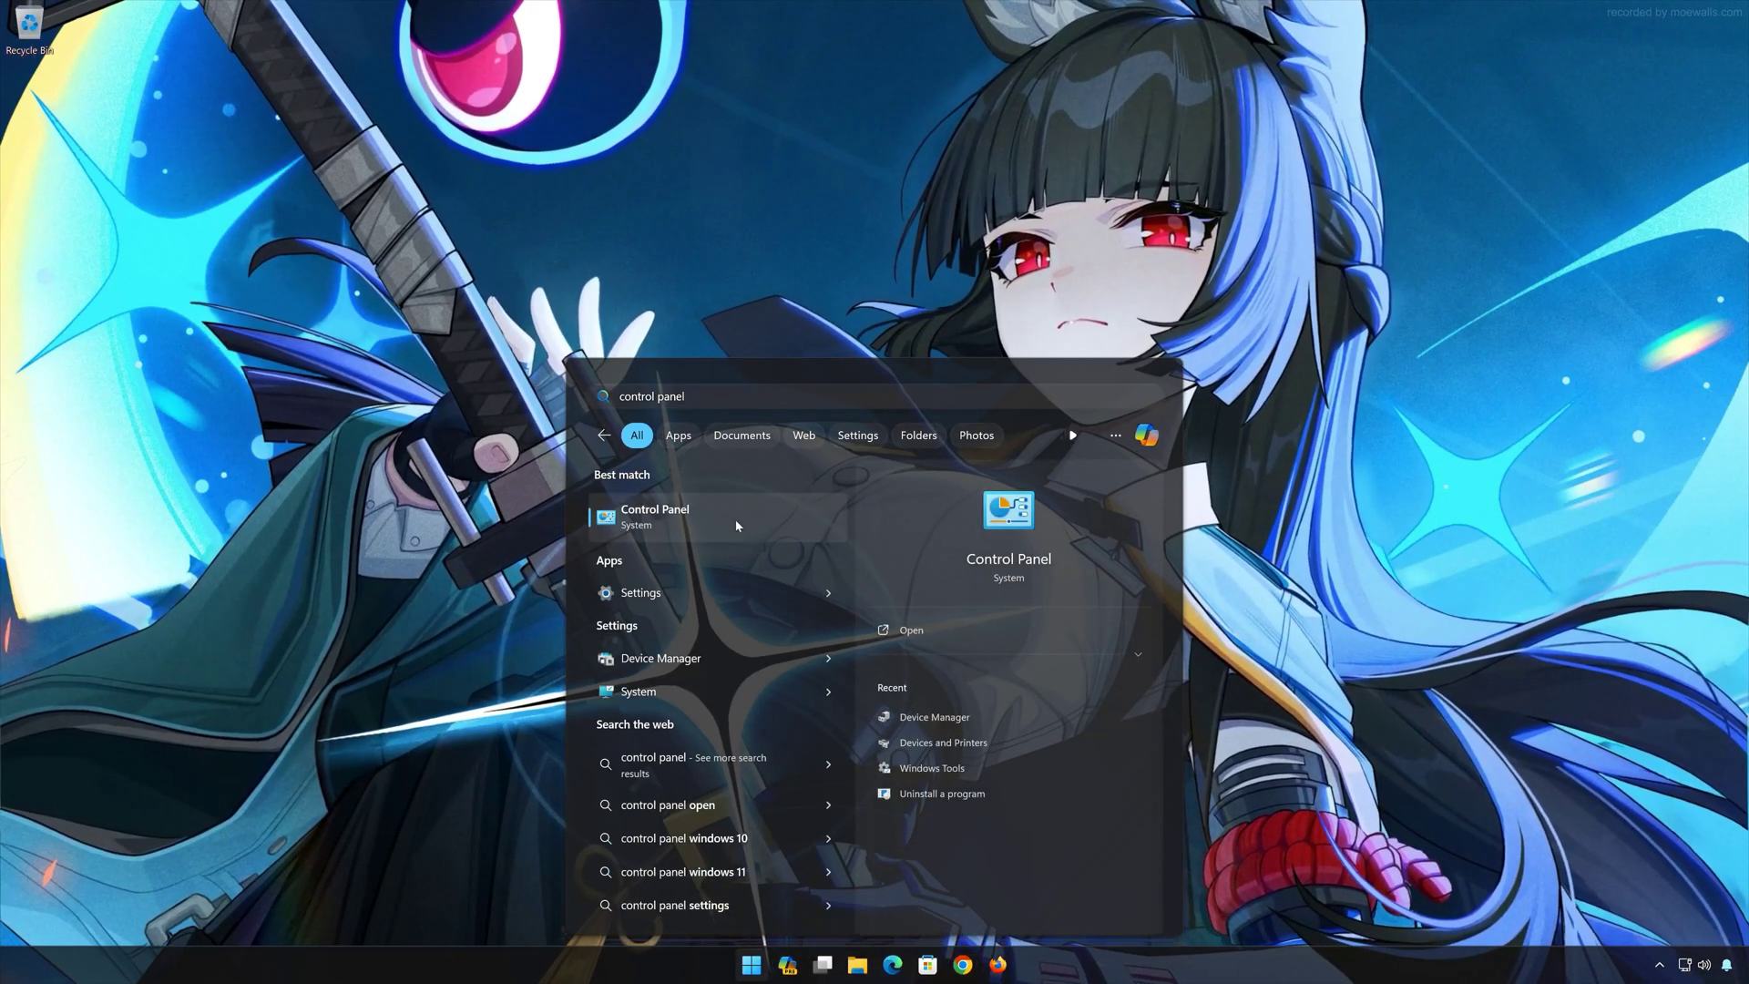
{"action": "left_click", "coordinate": [738, 526]}
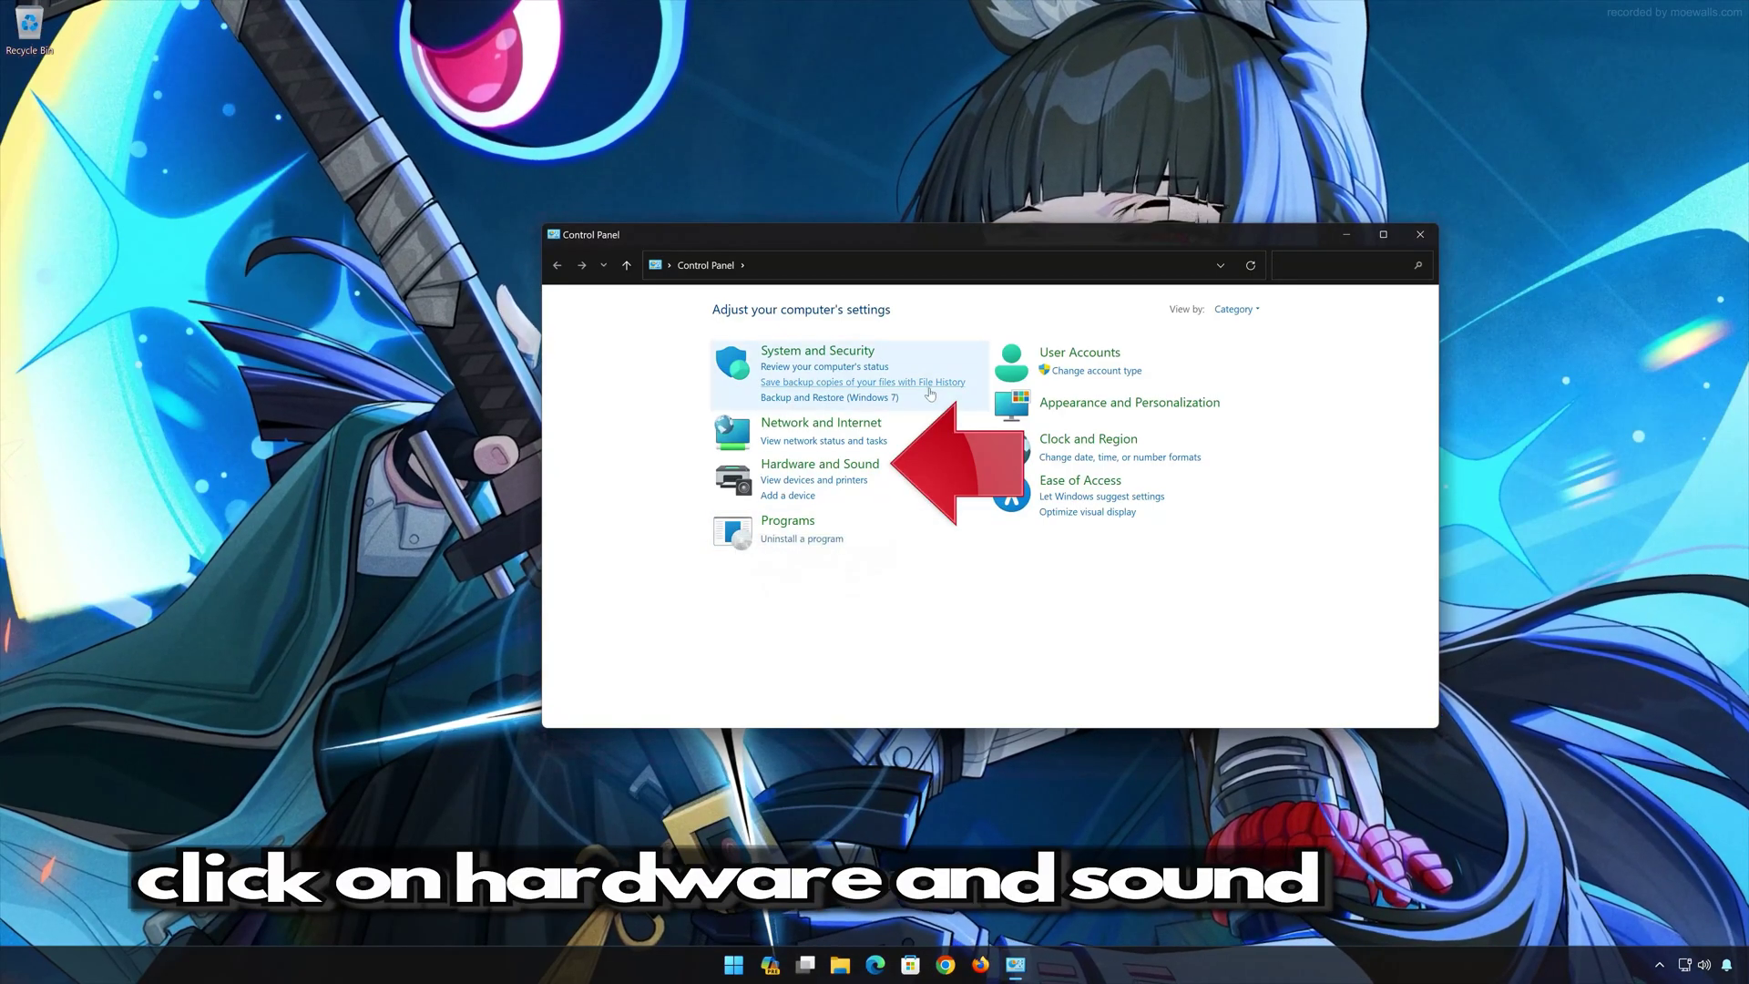
{"action": "left_click", "coordinate": [826, 466]}
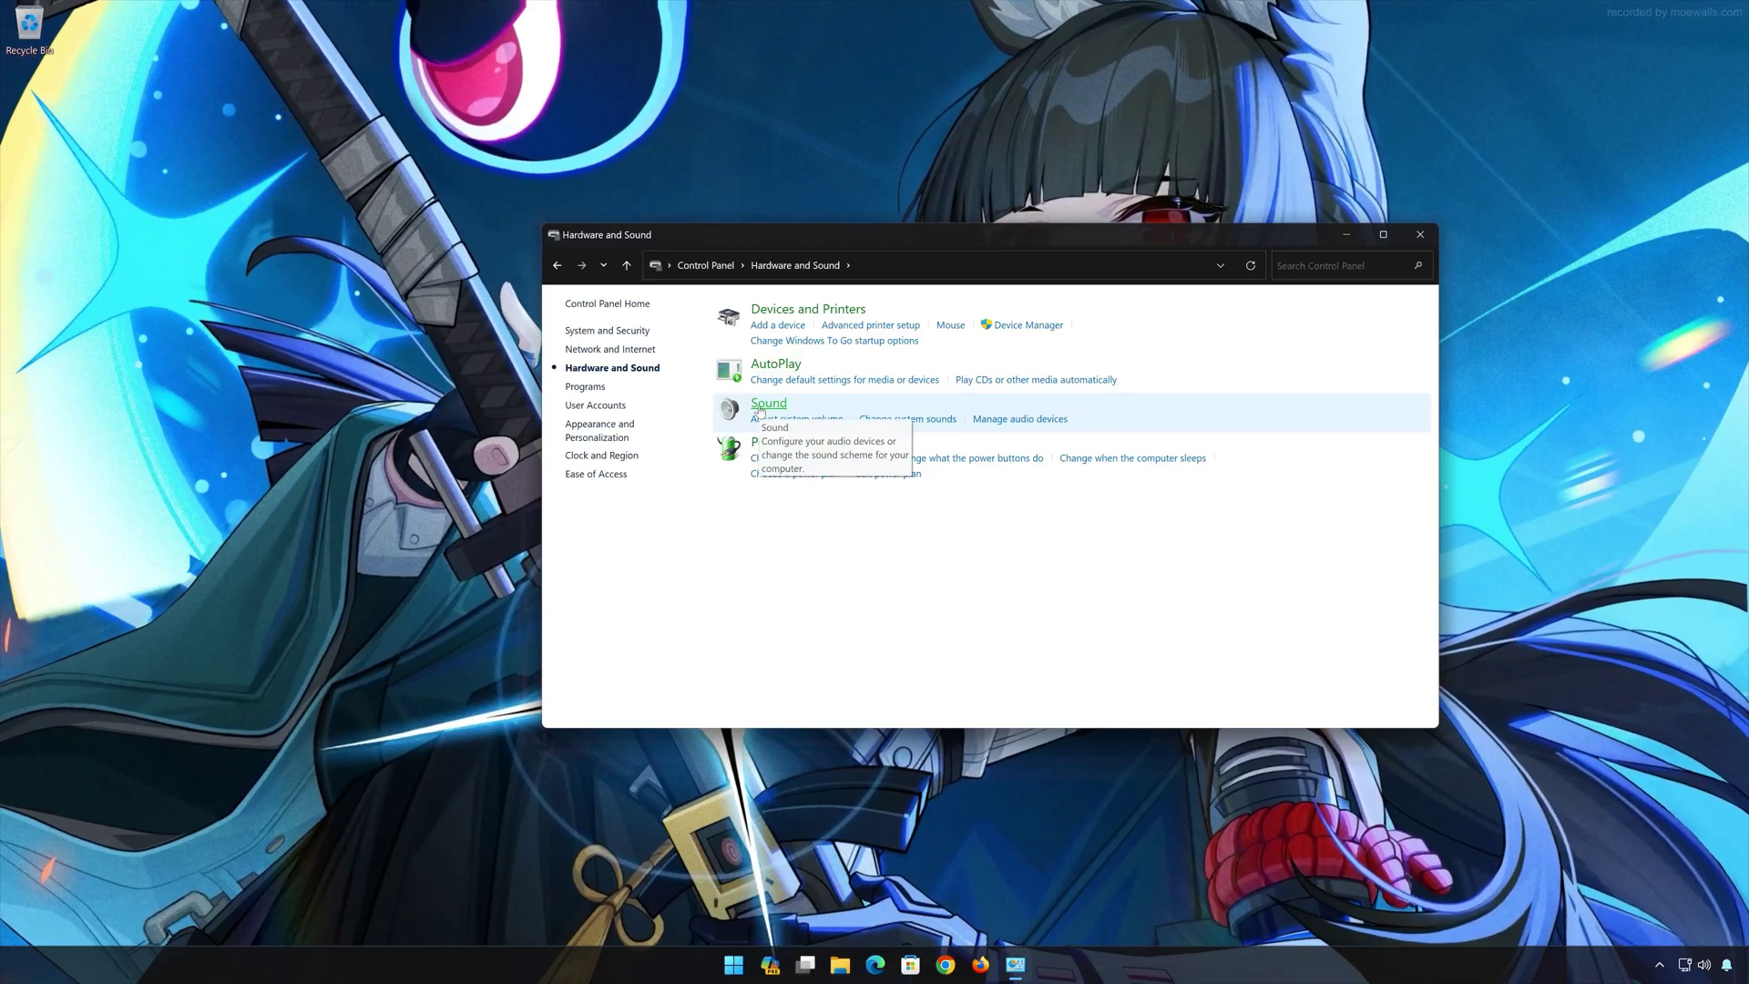
{"action": "left_click", "coordinate": [761, 408]}
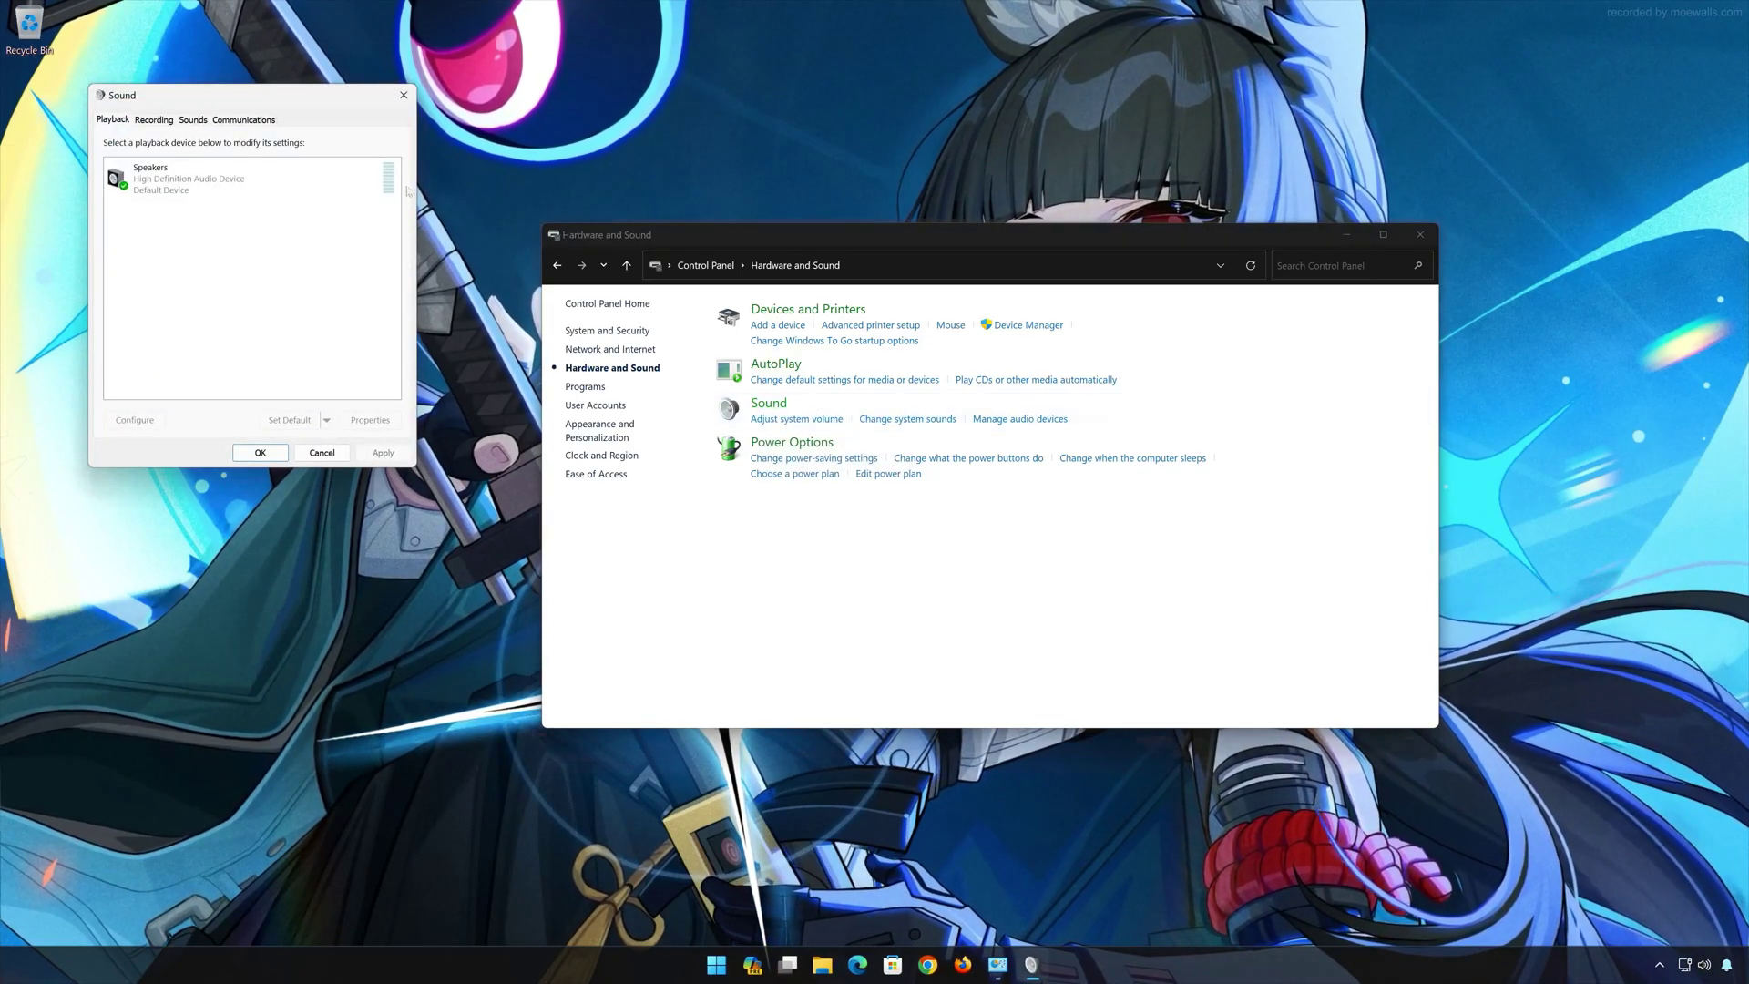
{"action": "left_click_drag", "start_coordinate": [314, 101], "coordinate": [1035, 264]}
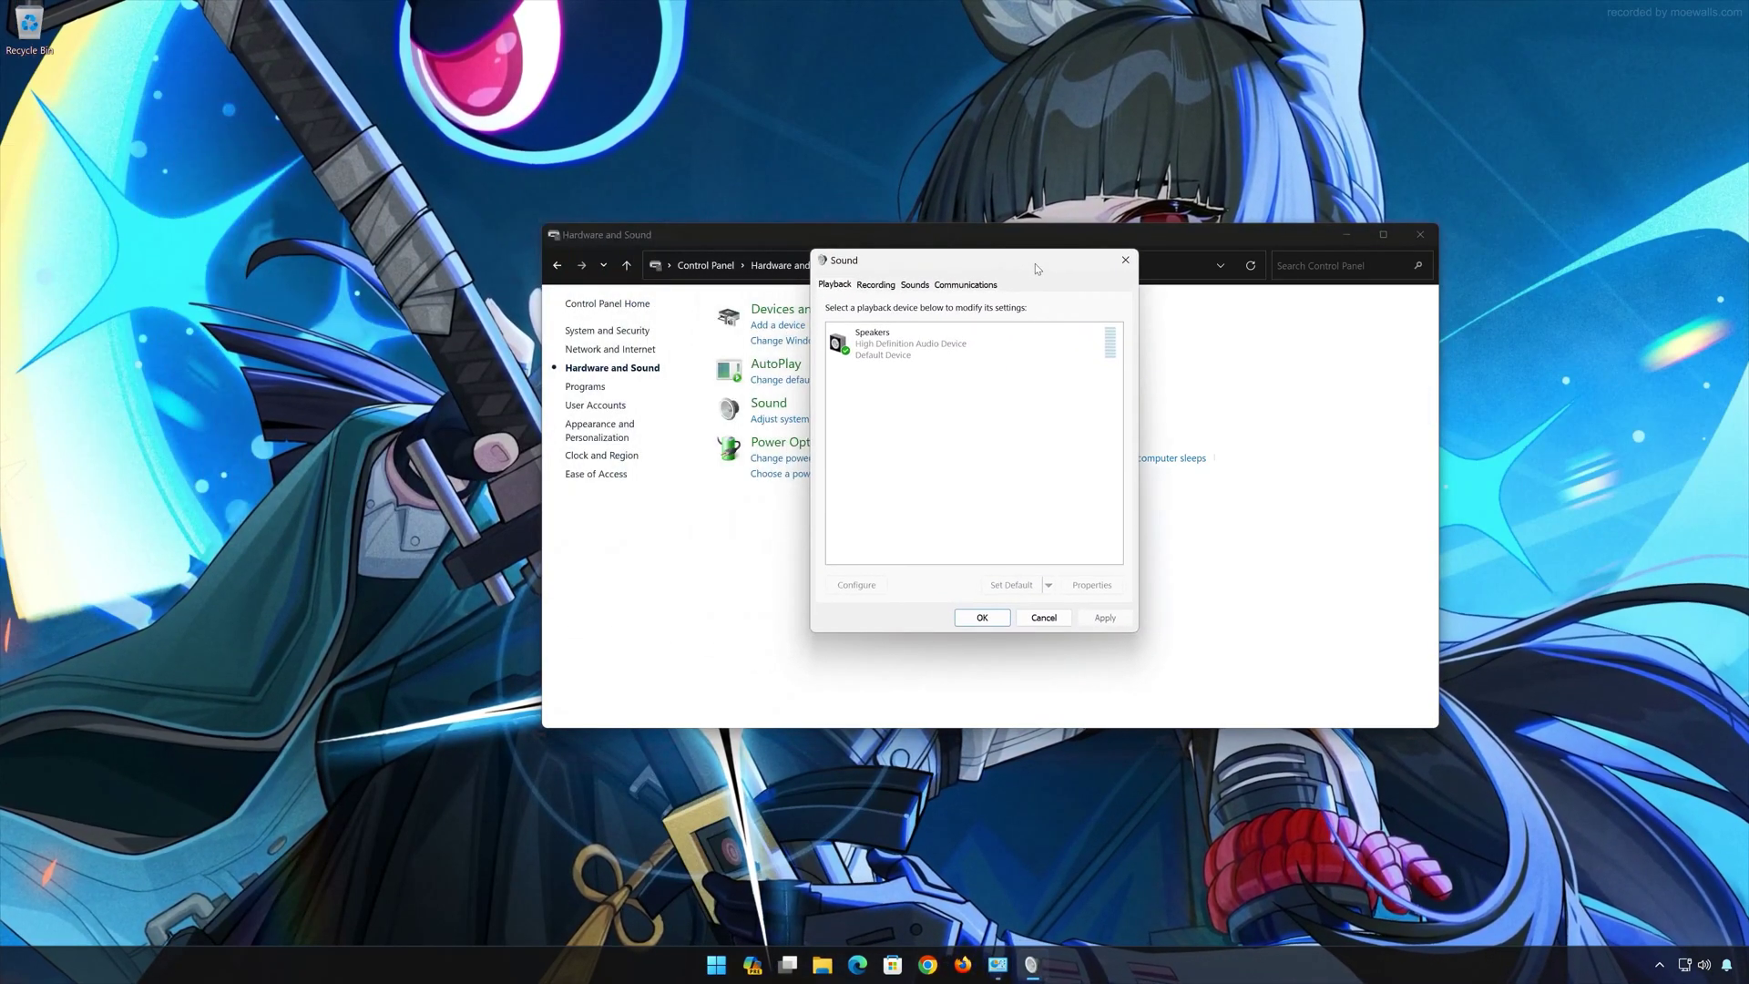
{"action": "left_click", "coordinate": [1421, 234]}
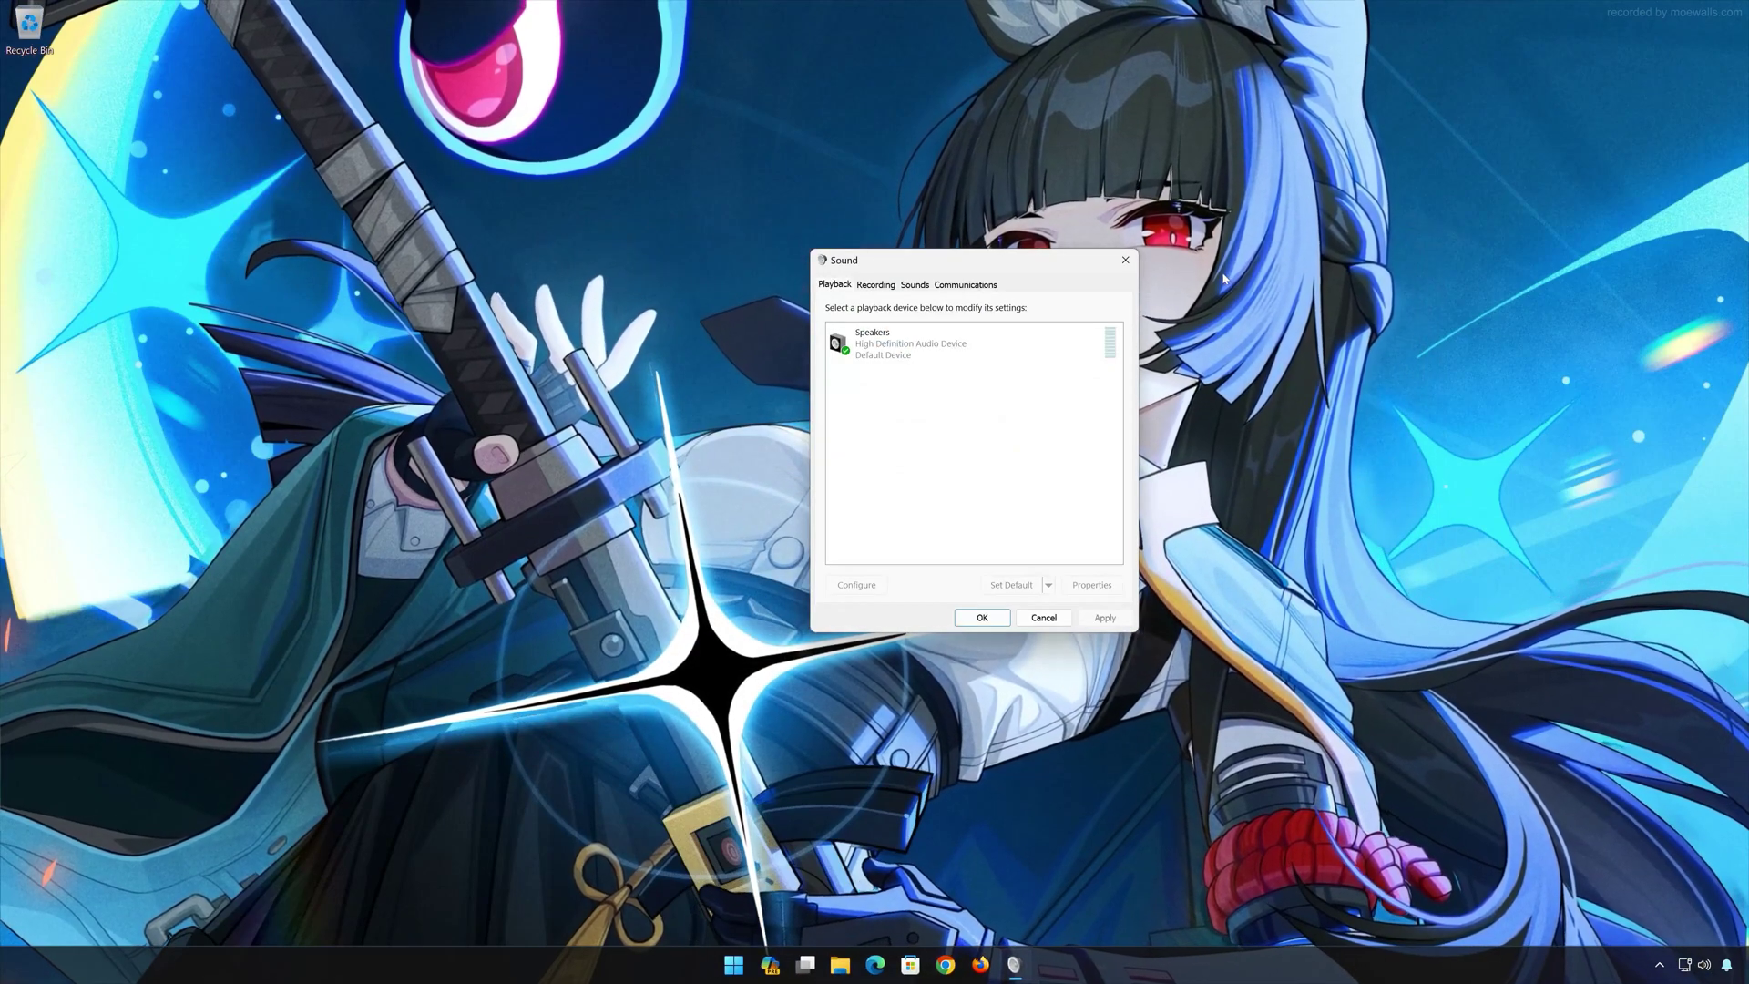
Step: Set the Speakers' default format to 16 bit, 44100 Hz (CD Quality), accept the change and close the Sound dialog
{"action": "left_click", "coordinate": [922, 344]}
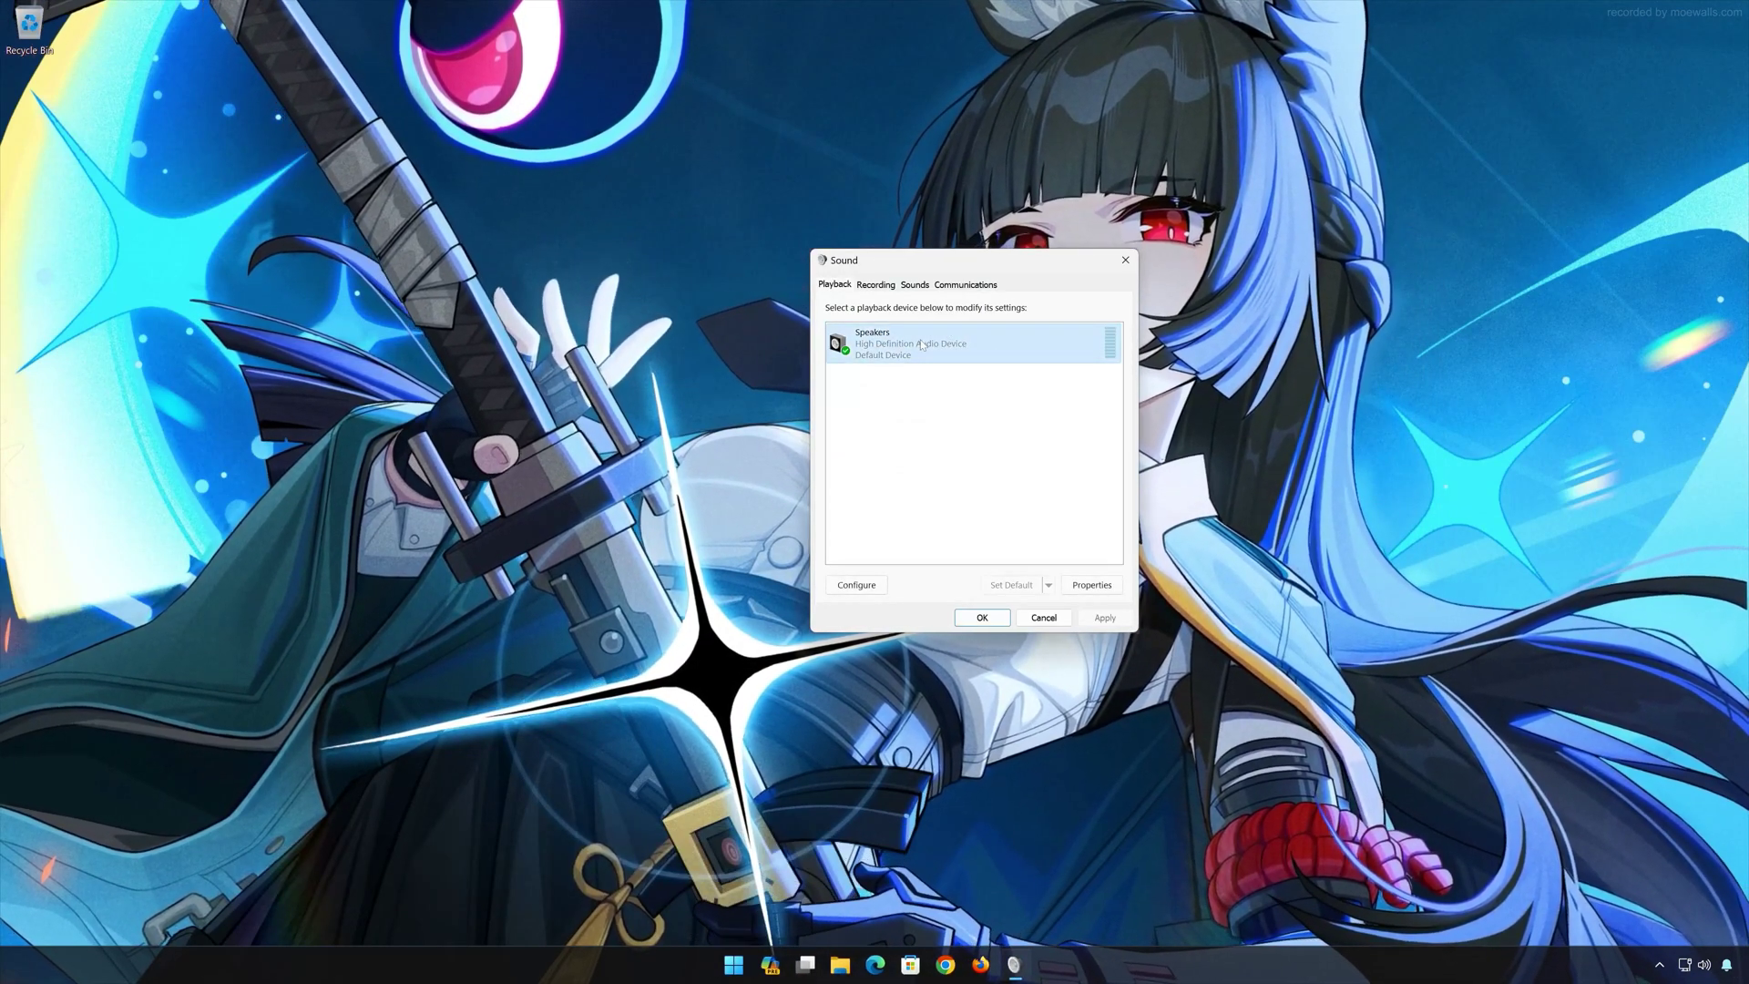
{"action": "right_click", "coordinate": [922, 344]}
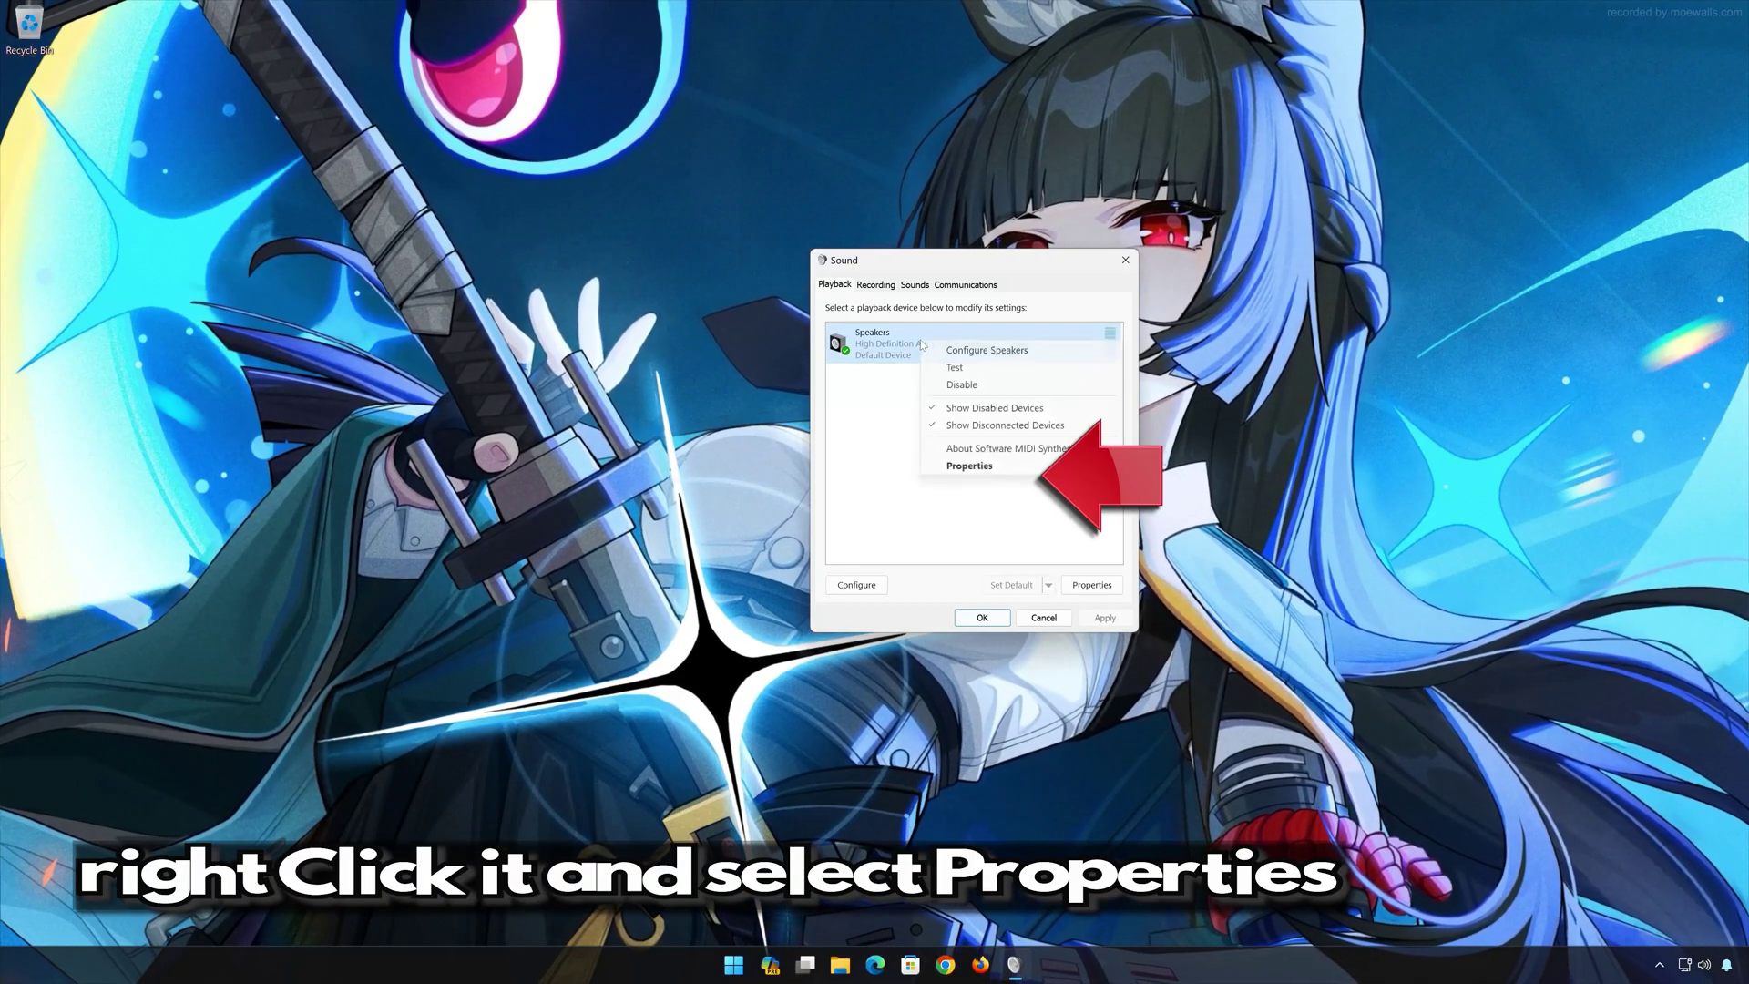
{"action": "left_click", "coordinate": [987, 468]}
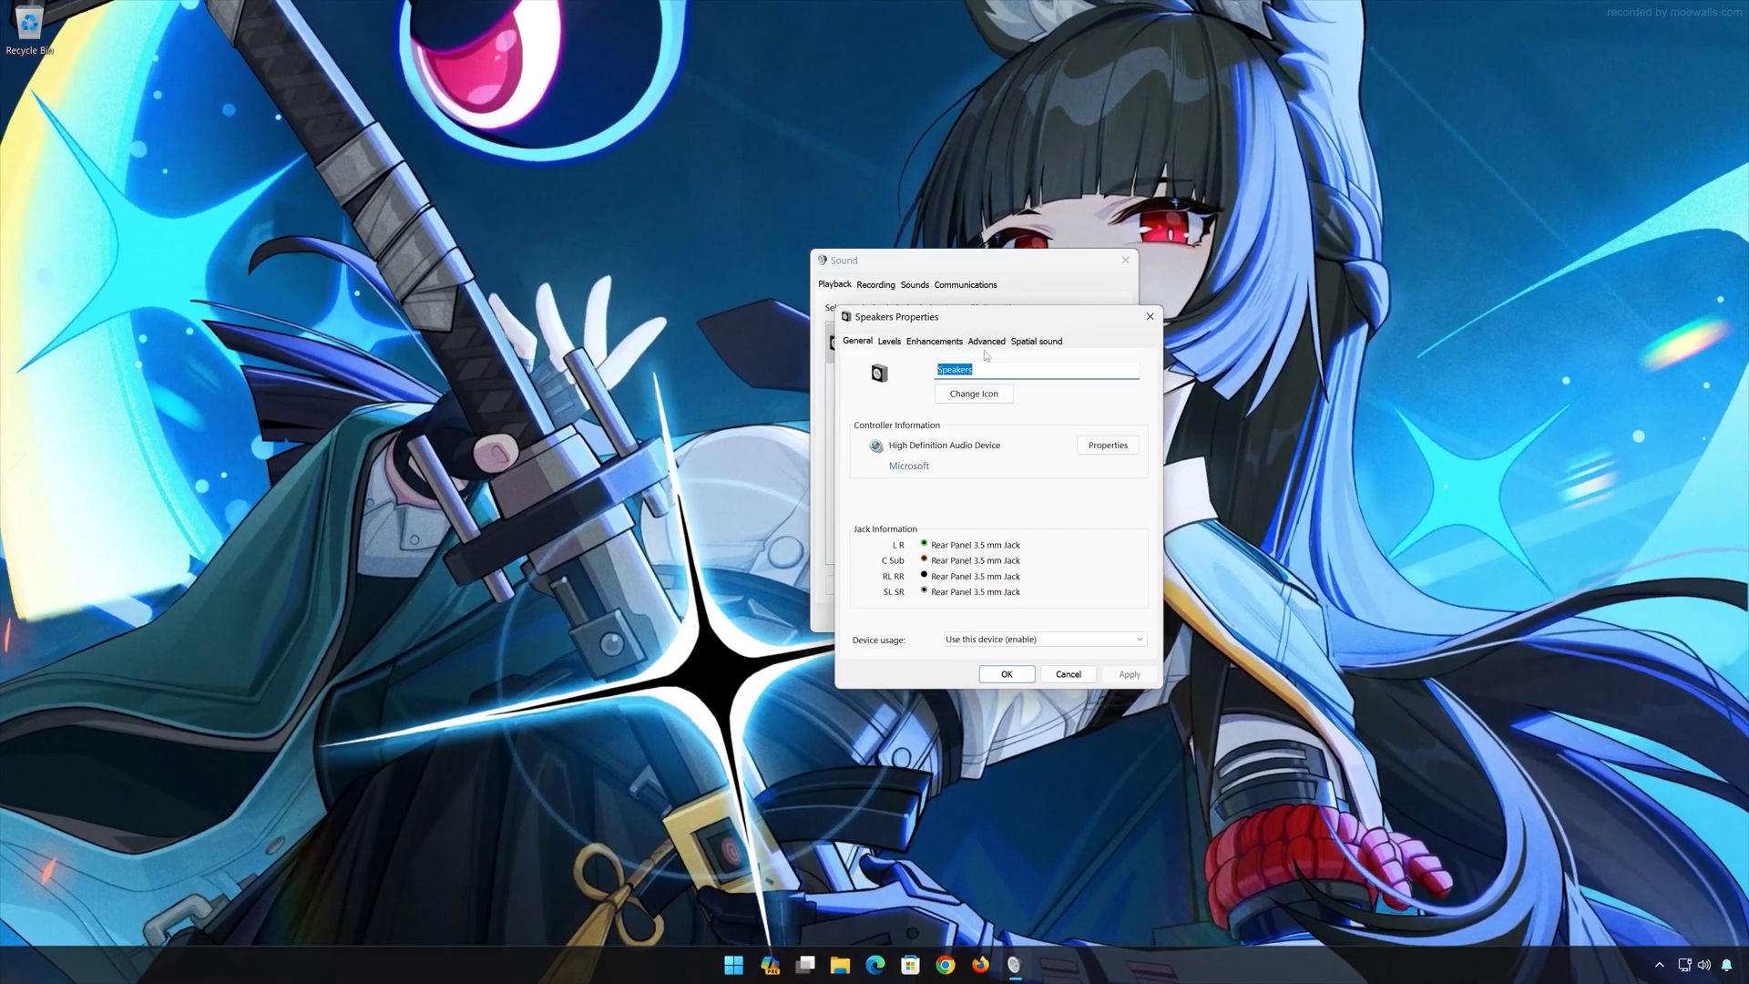
{"action": "left_click", "coordinate": [987, 341]}
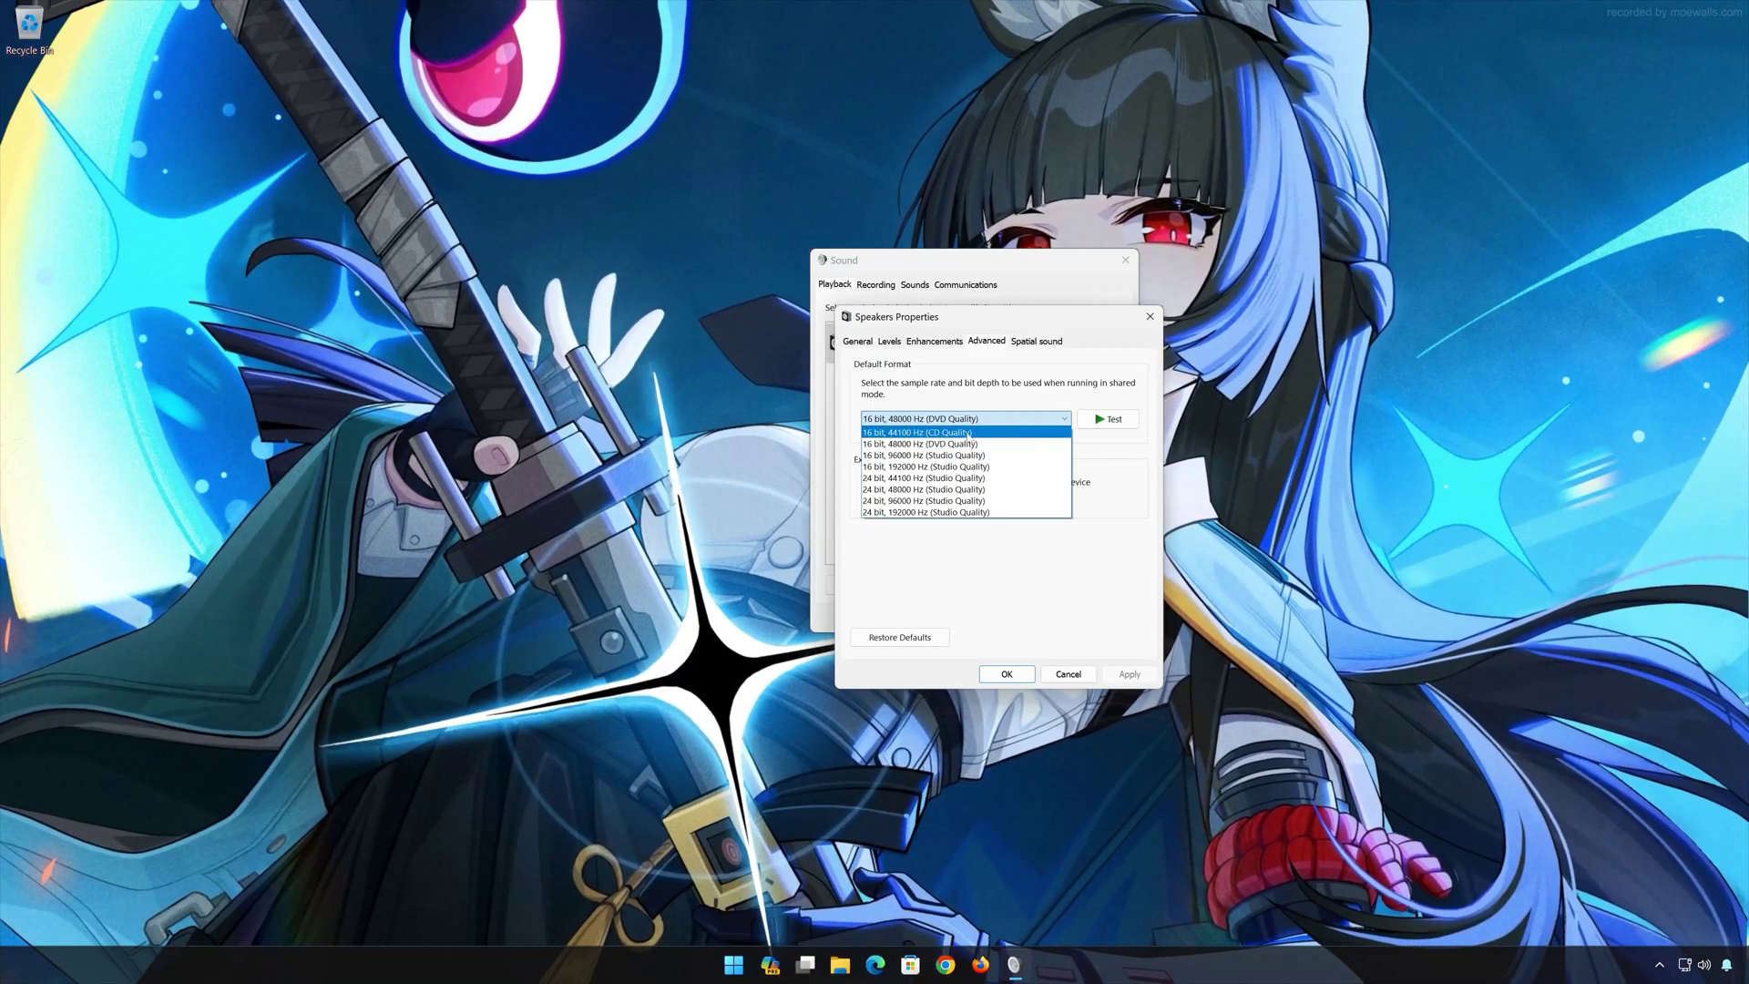
{"action": "left_click", "coordinate": [967, 432]}
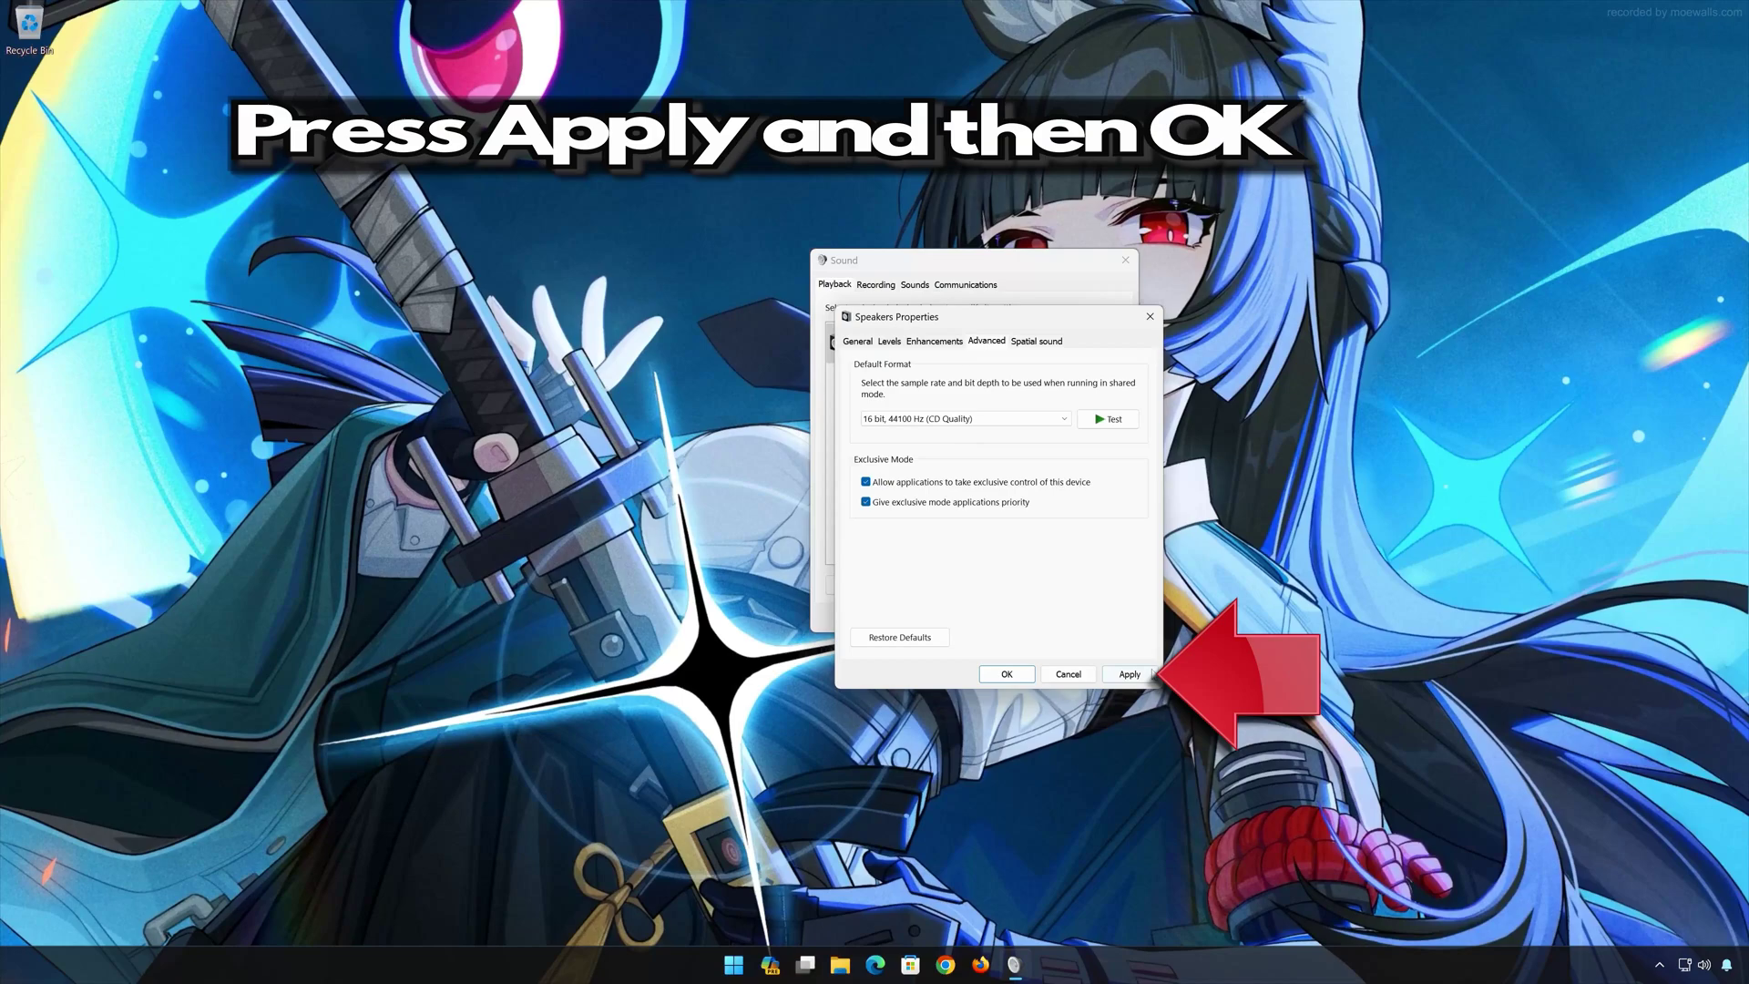
{"action": "left_click", "coordinate": [1007, 674]}
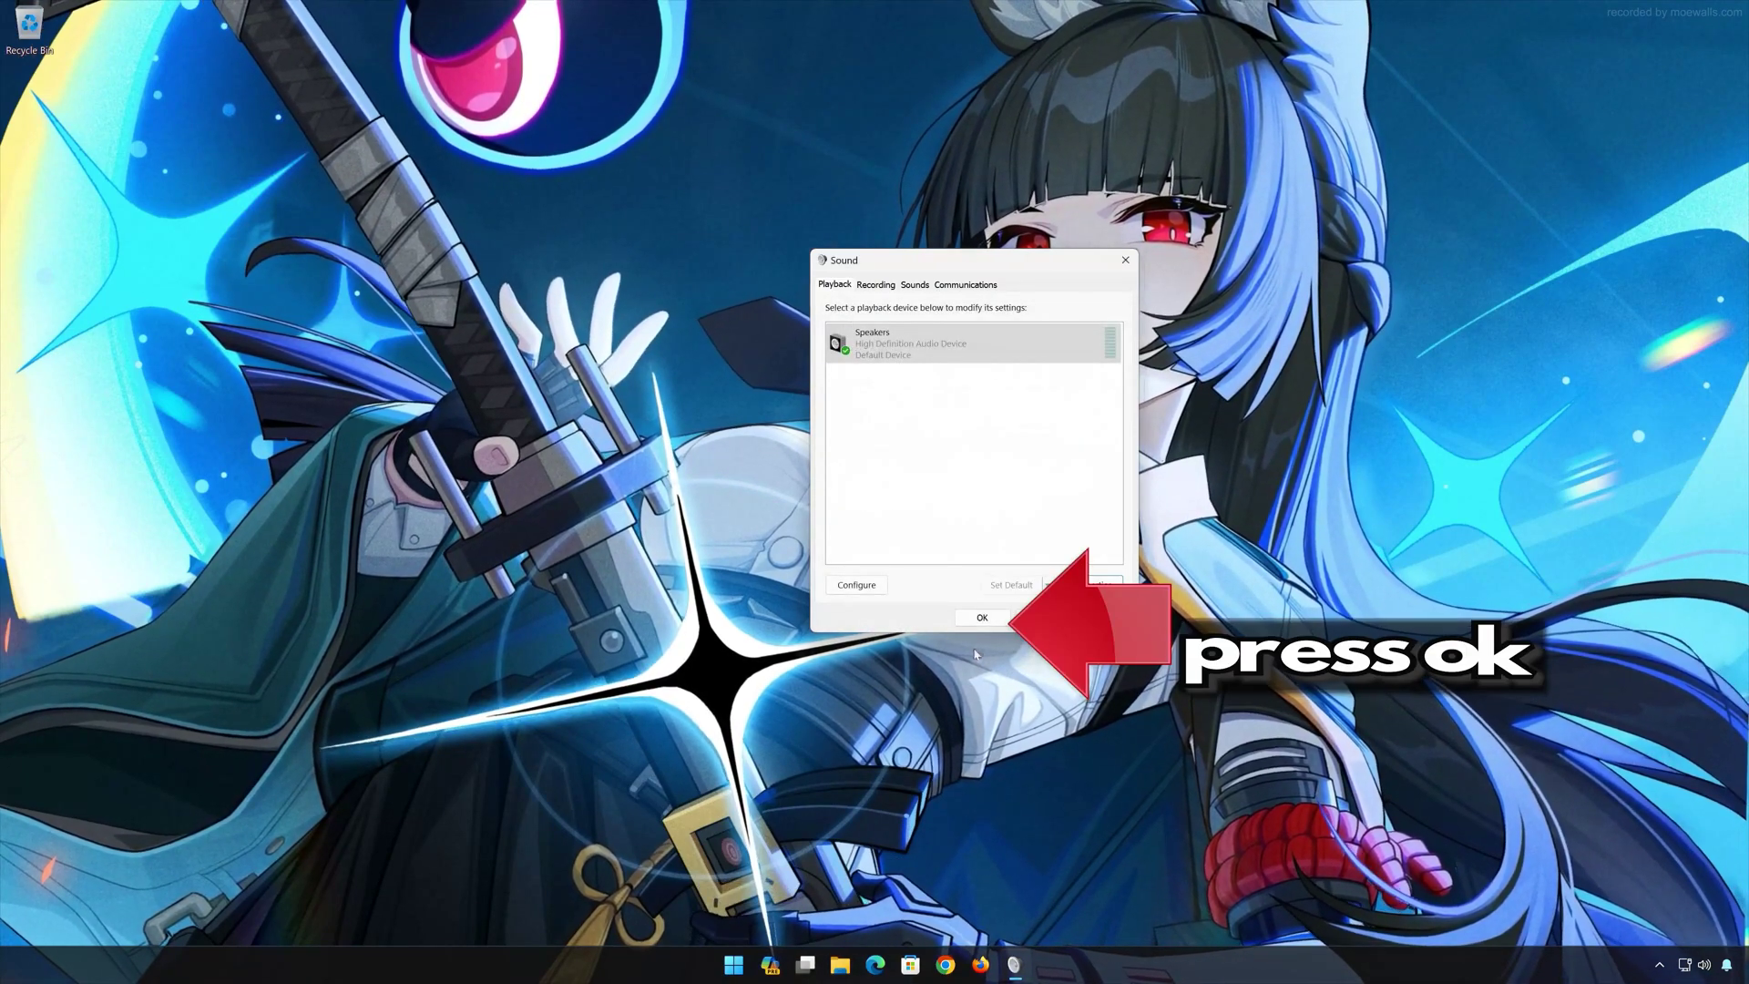
{"action": "left_click", "coordinate": [999, 621]}
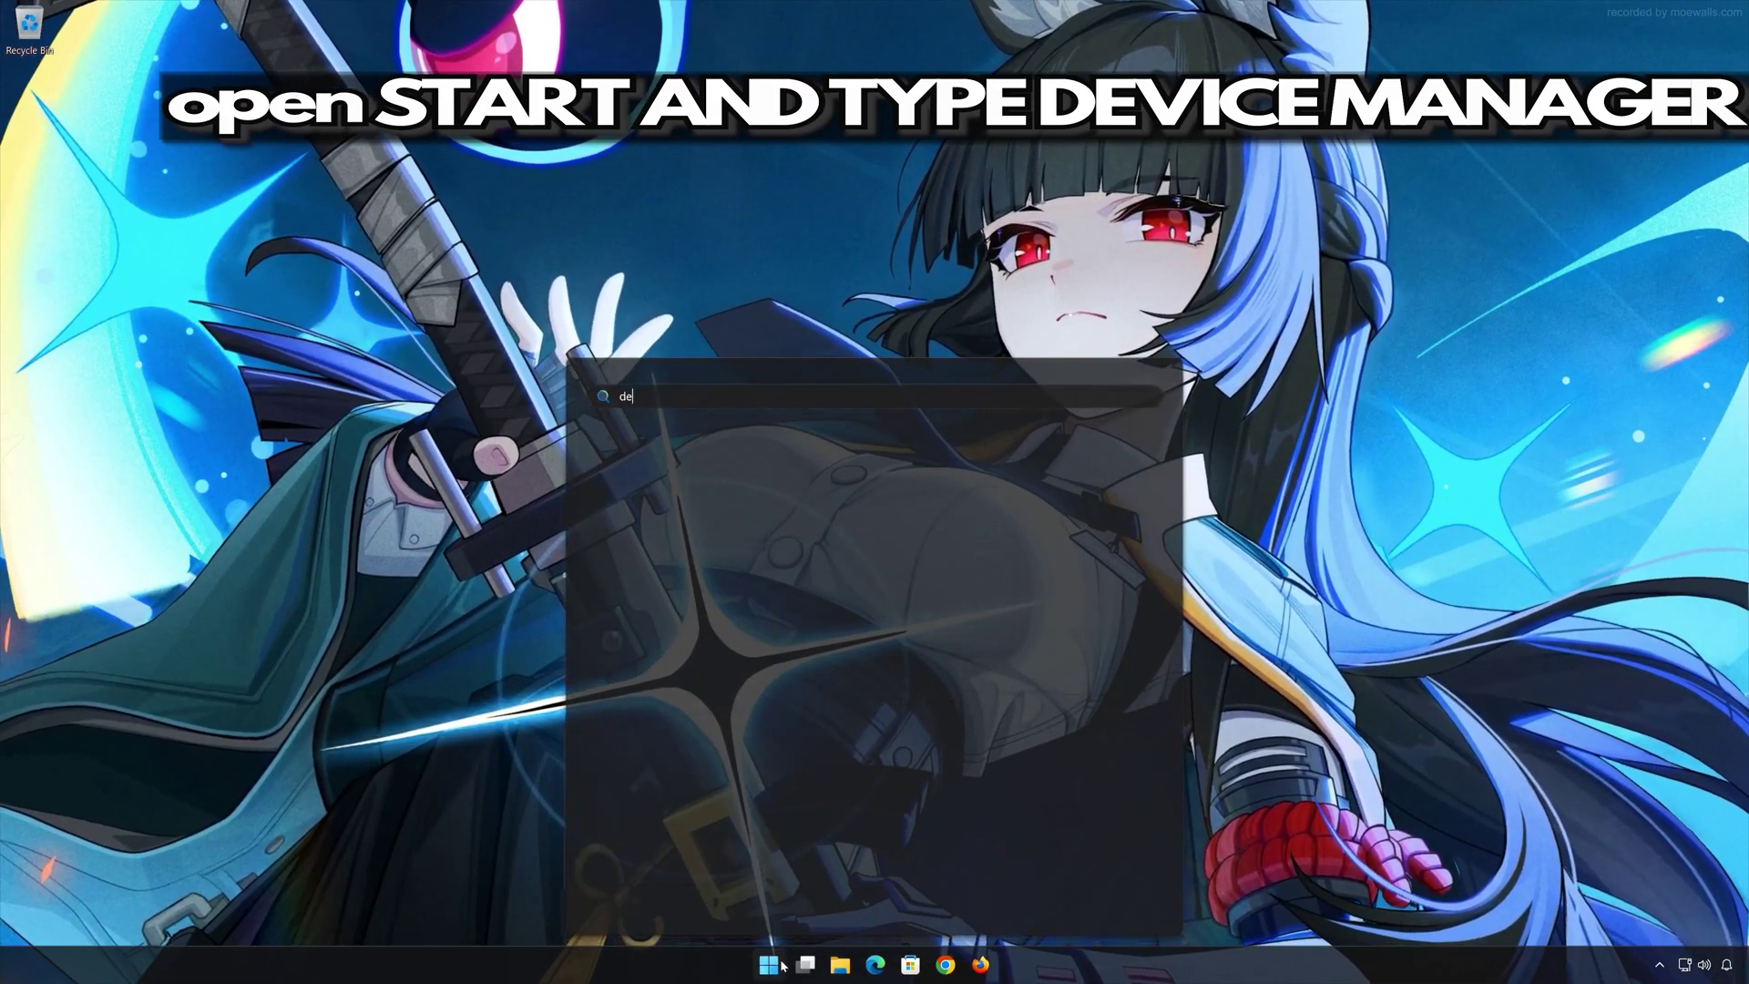
Step: Search for "device manager", open Device Manager and move its window to the middle of the desktop
{"action": "type", "text": "vice manager"}
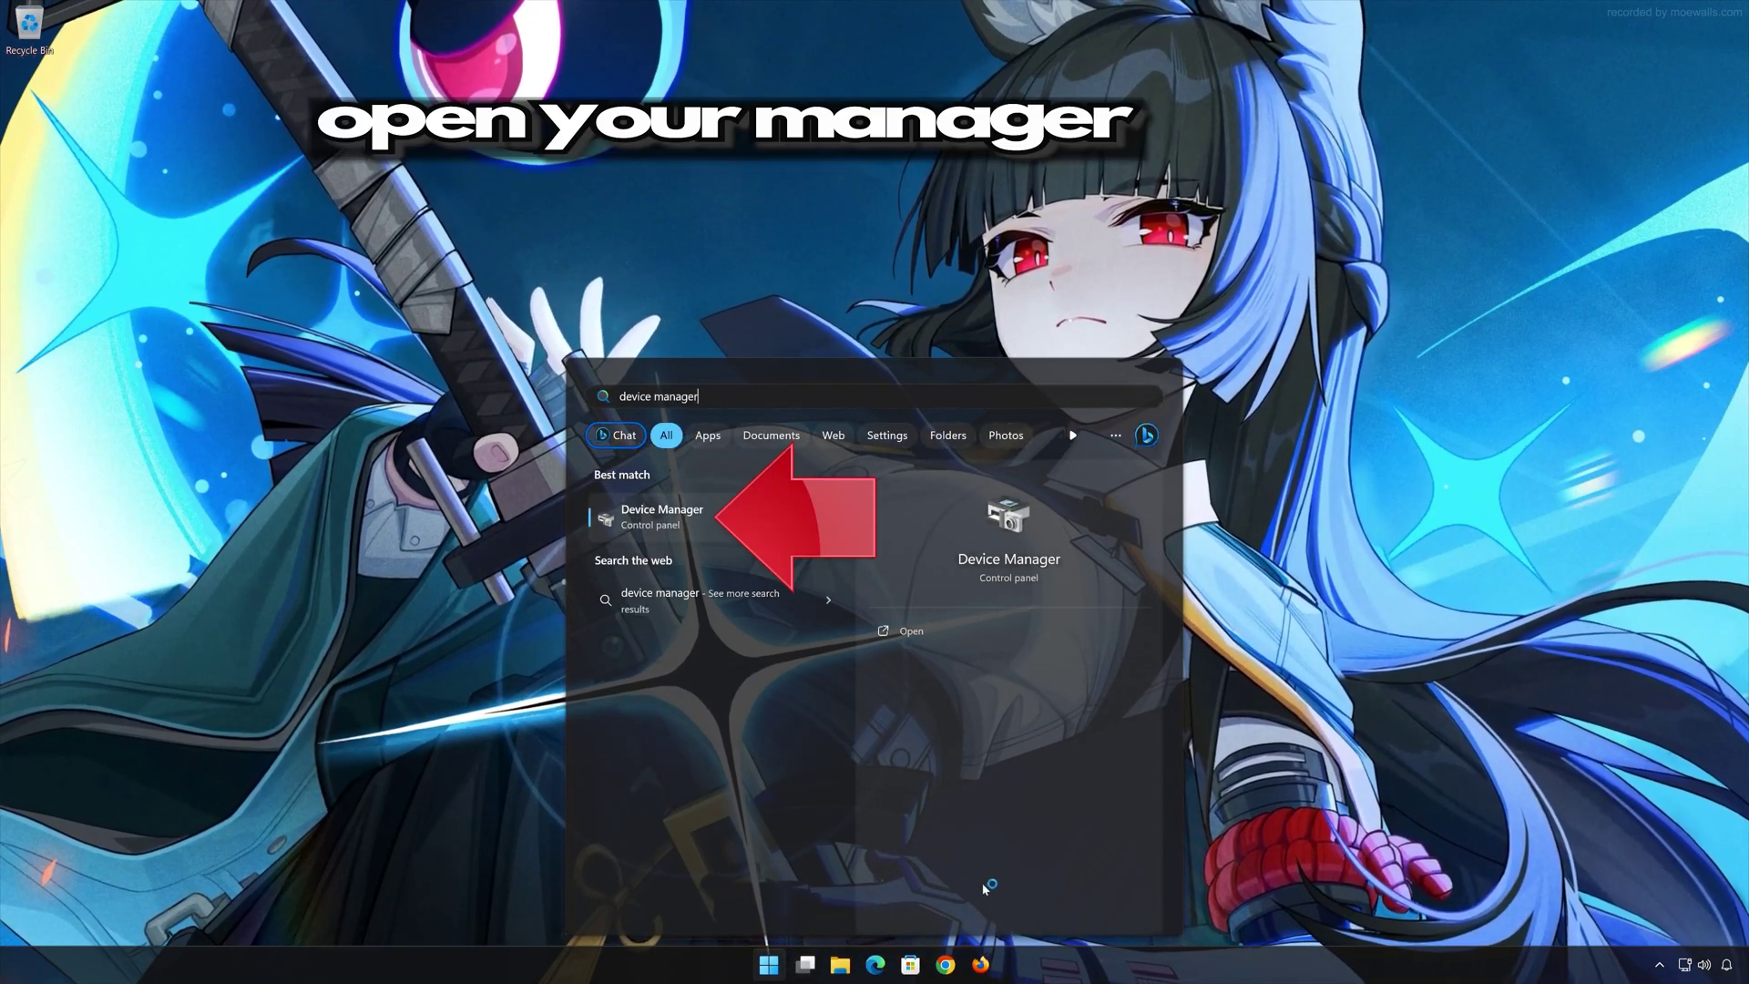
{"action": "left_click", "coordinate": [674, 515]}
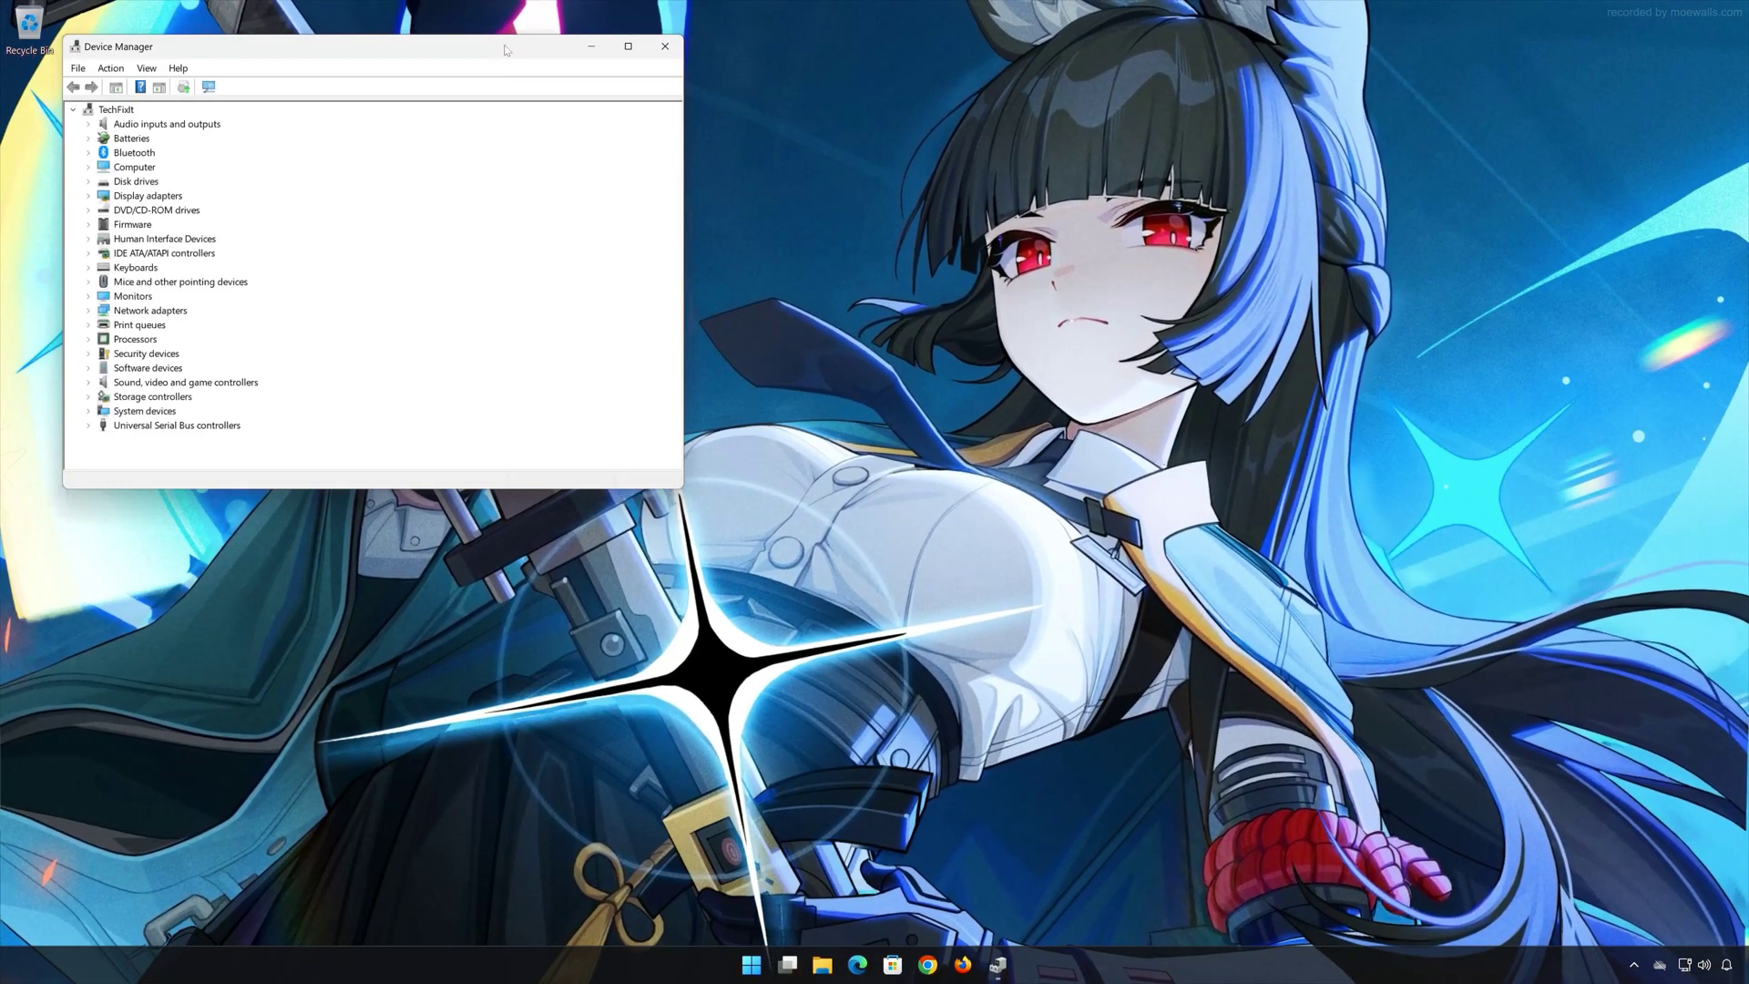
{"action": "left_click_drag", "start_coordinate": [506, 50], "coordinate": [1073, 215]}
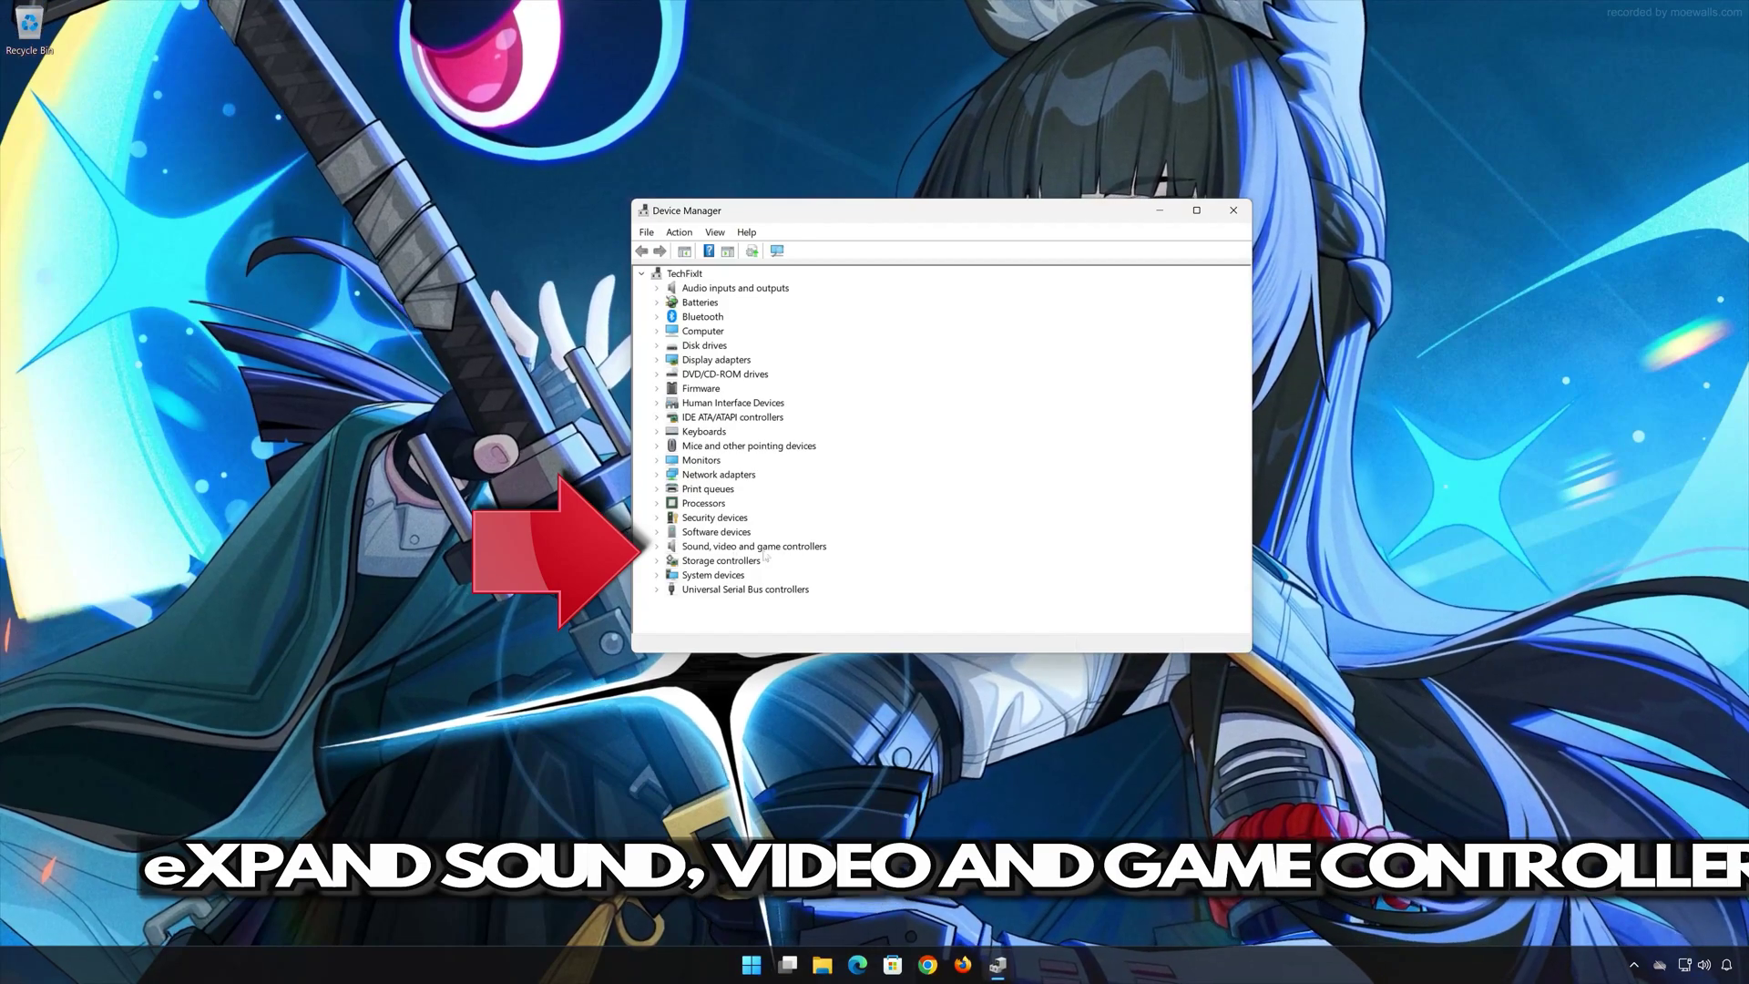
Step: Open the driver properties of the High Definition Audio Device under Sound, video and game controllers
{"action": "left_click", "coordinate": [657, 547]}
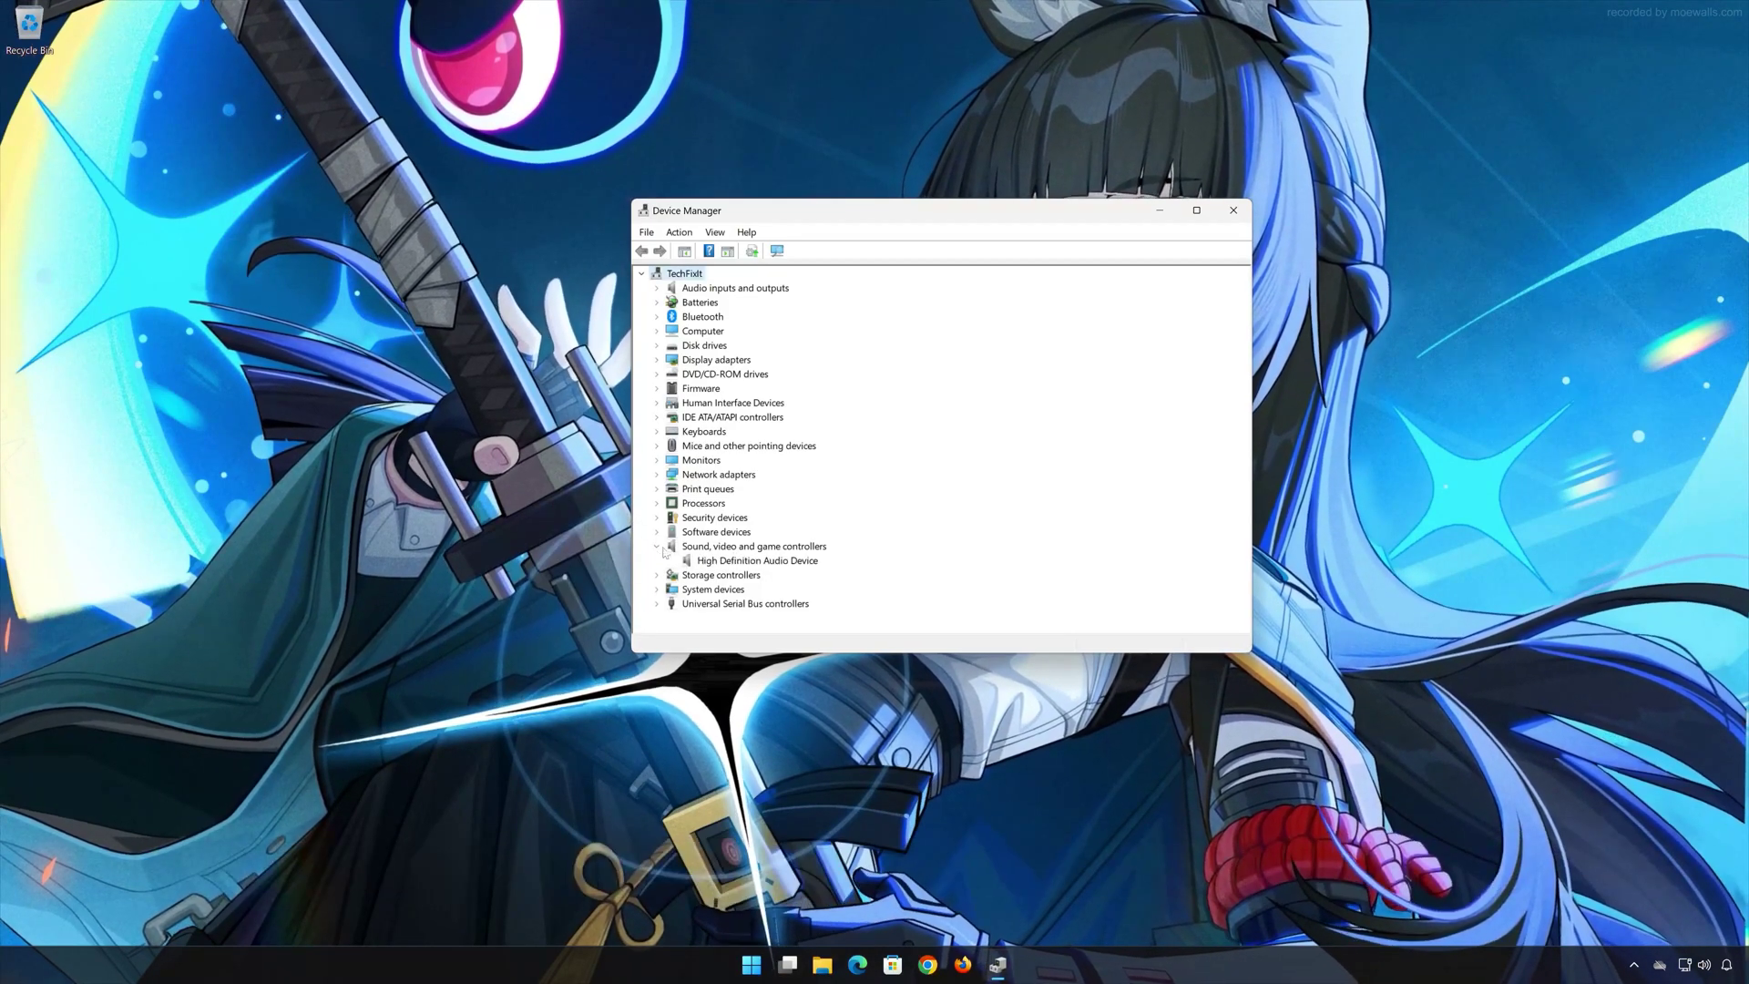
{"action": "left_click", "coordinate": [795, 562]}
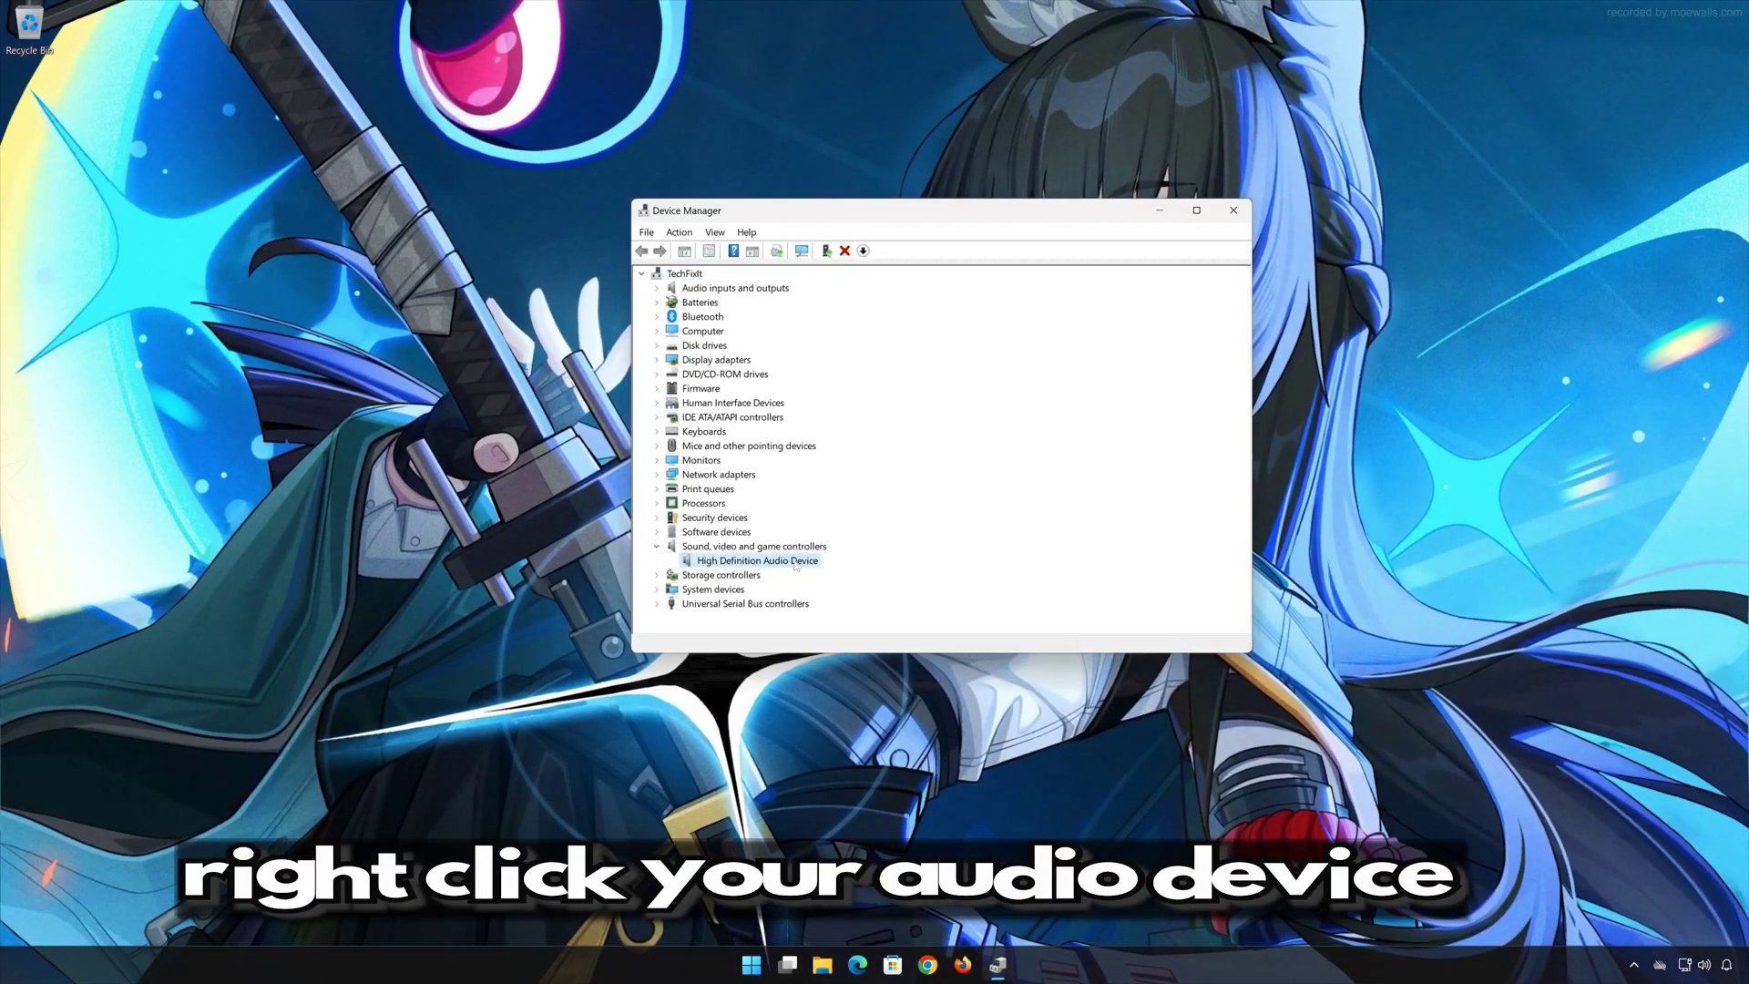
{"action": "right_click", "coordinate": [759, 562]}
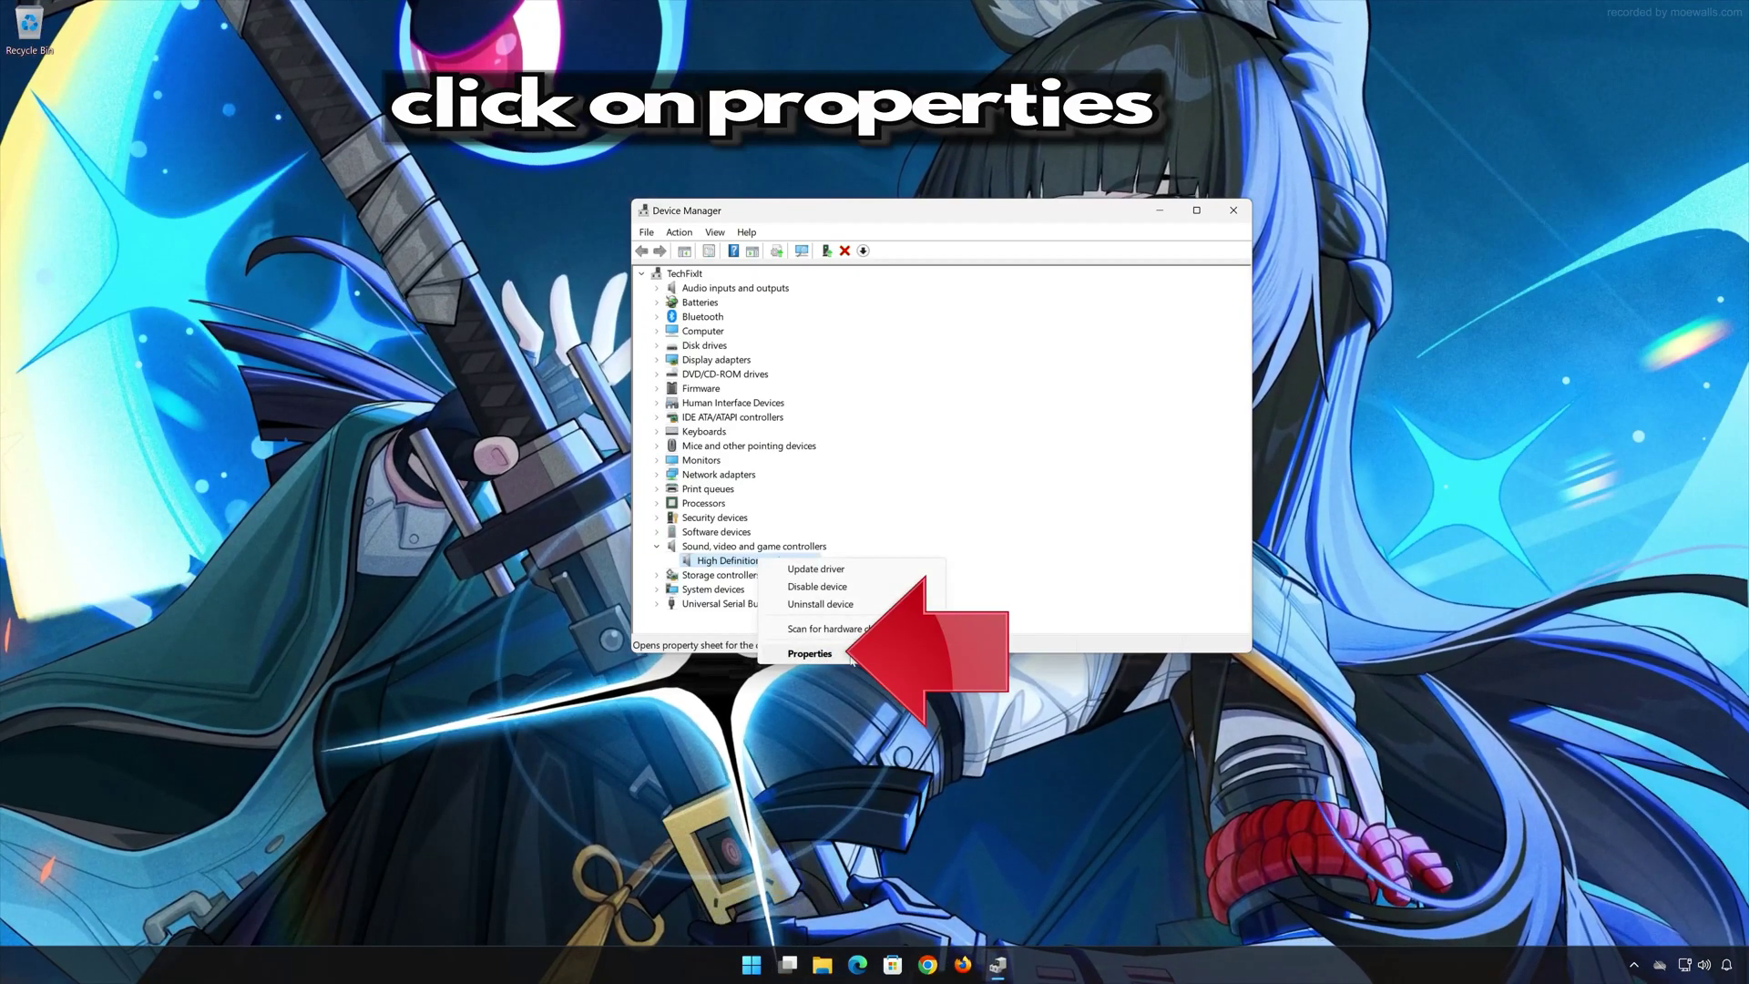
{"action": "left_click", "coordinate": [852, 656]}
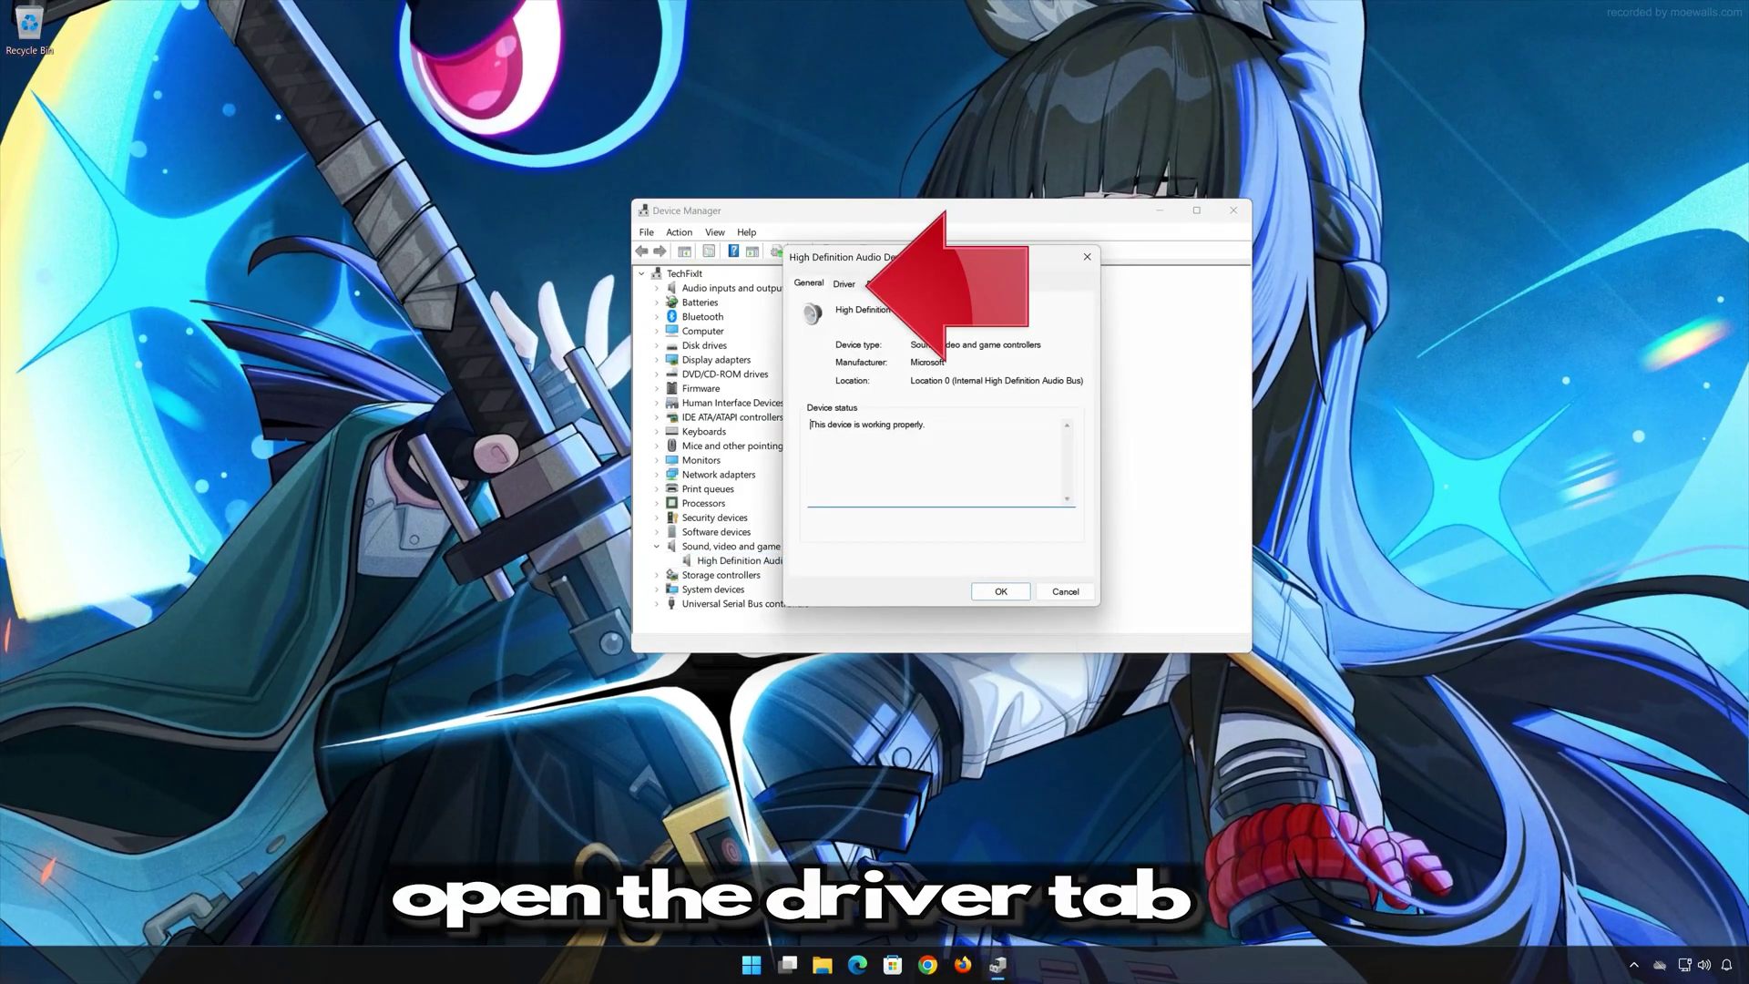
{"action": "left_click", "coordinate": [843, 284]}
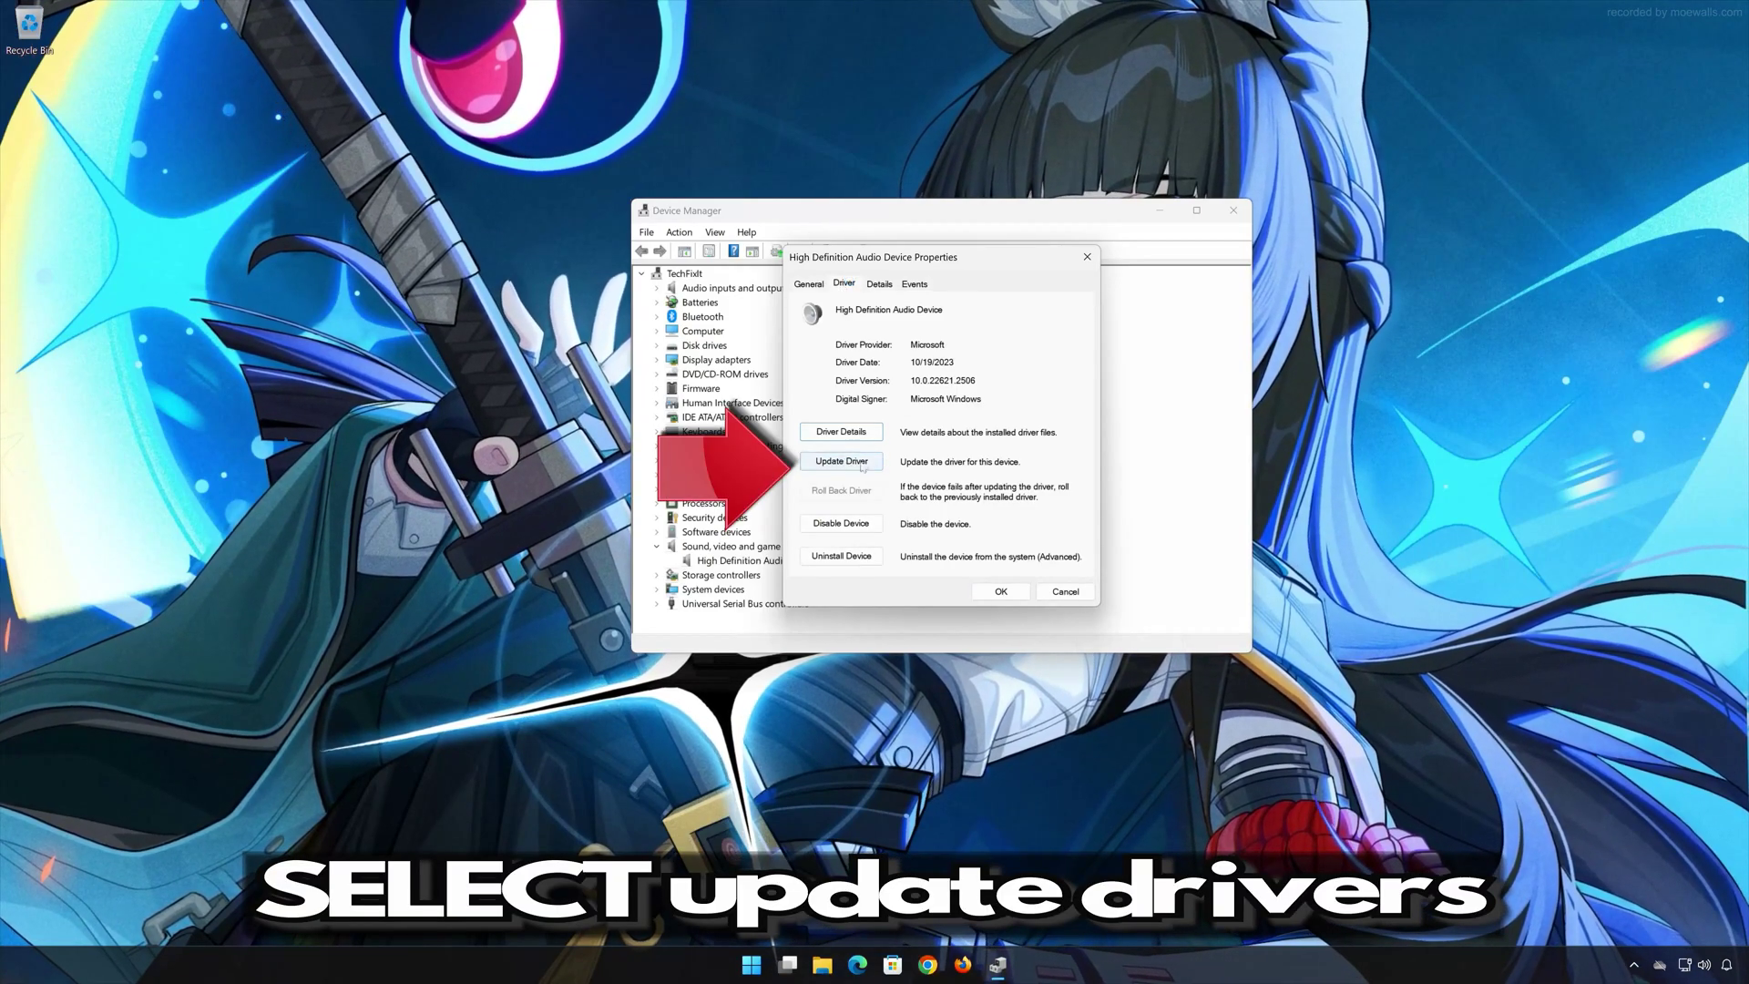
Step: Update the driver manually by choosing High Definition Audio Device from the computer's list of available drivers, accepting the compatibility warning
{"action": "left_click", "coordinate": [841, 462]}
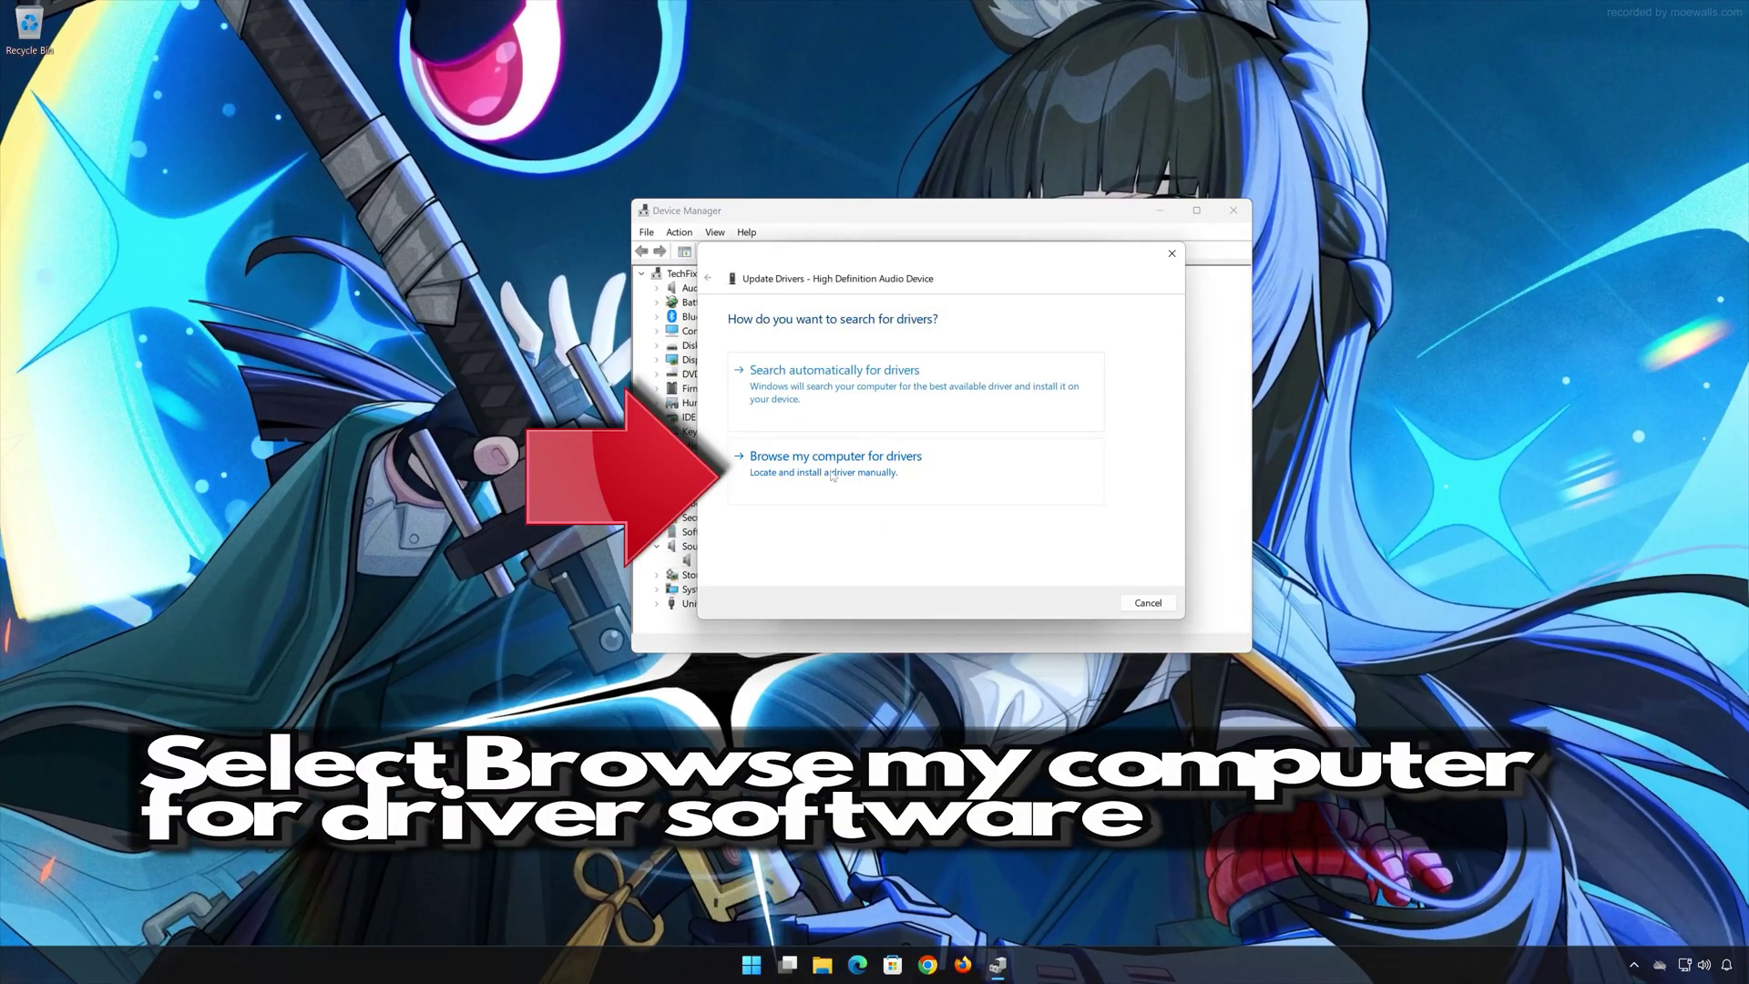
{"action": "left_click", "coordinate": [832, 475]}
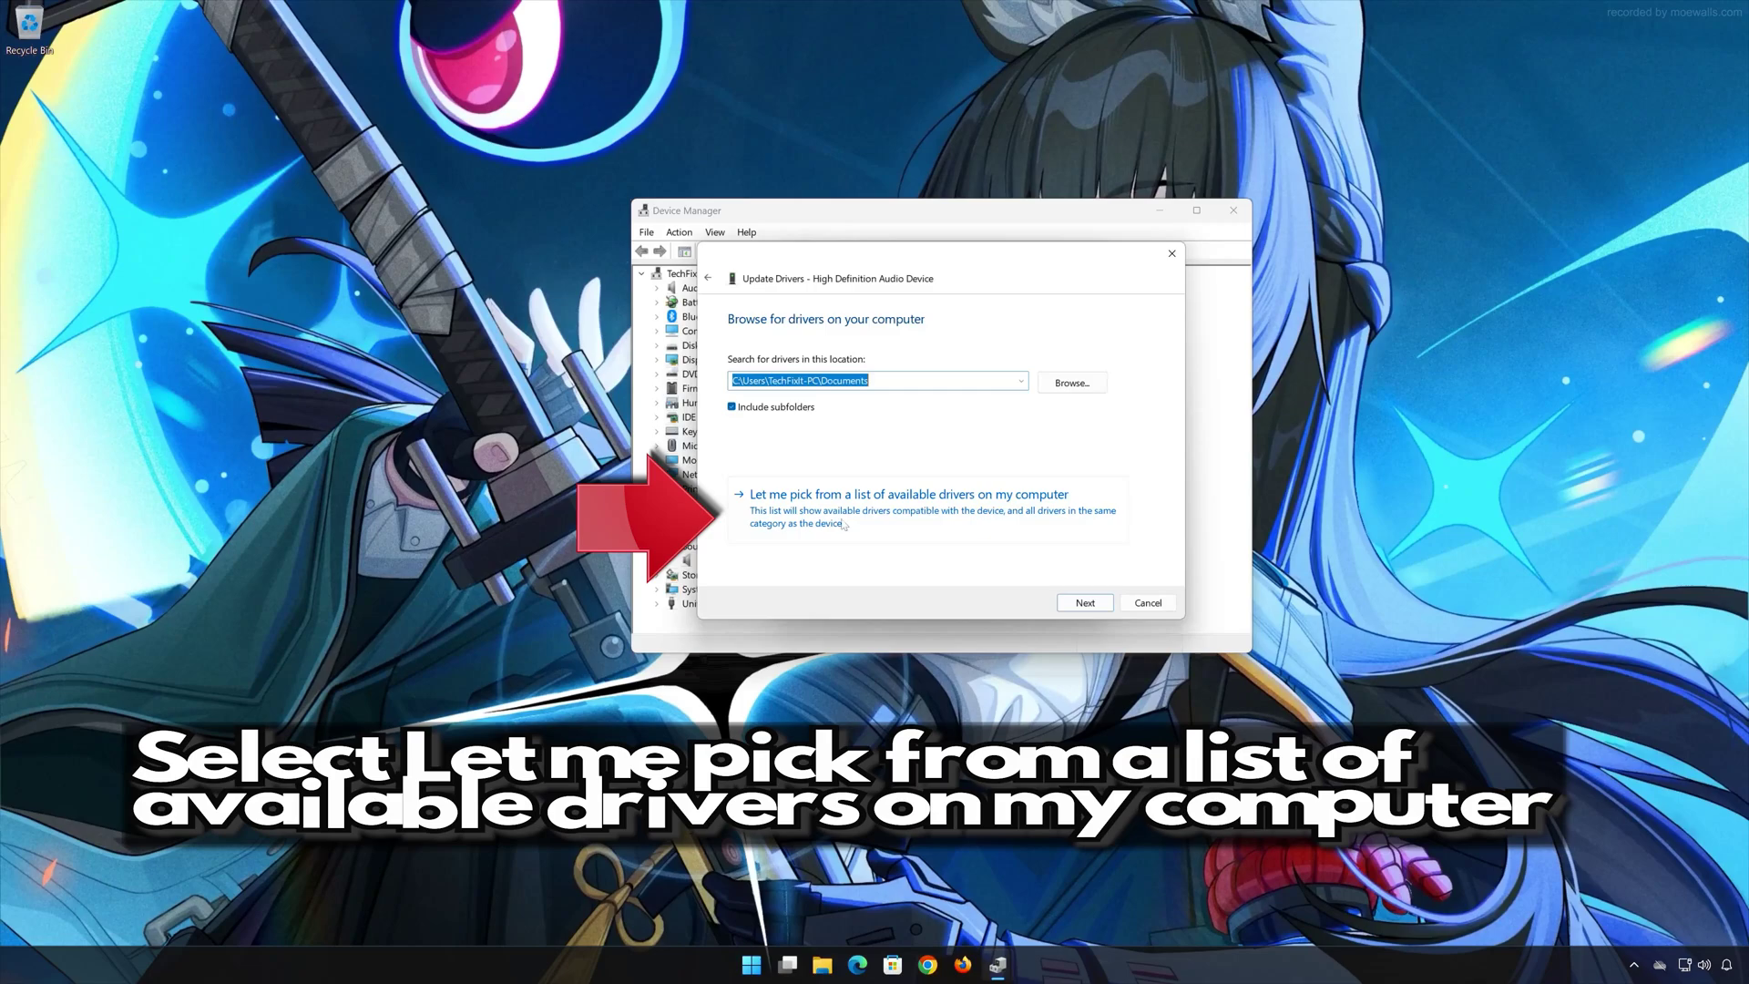
{"action": "left_click", "coordinate": [876, 522]}
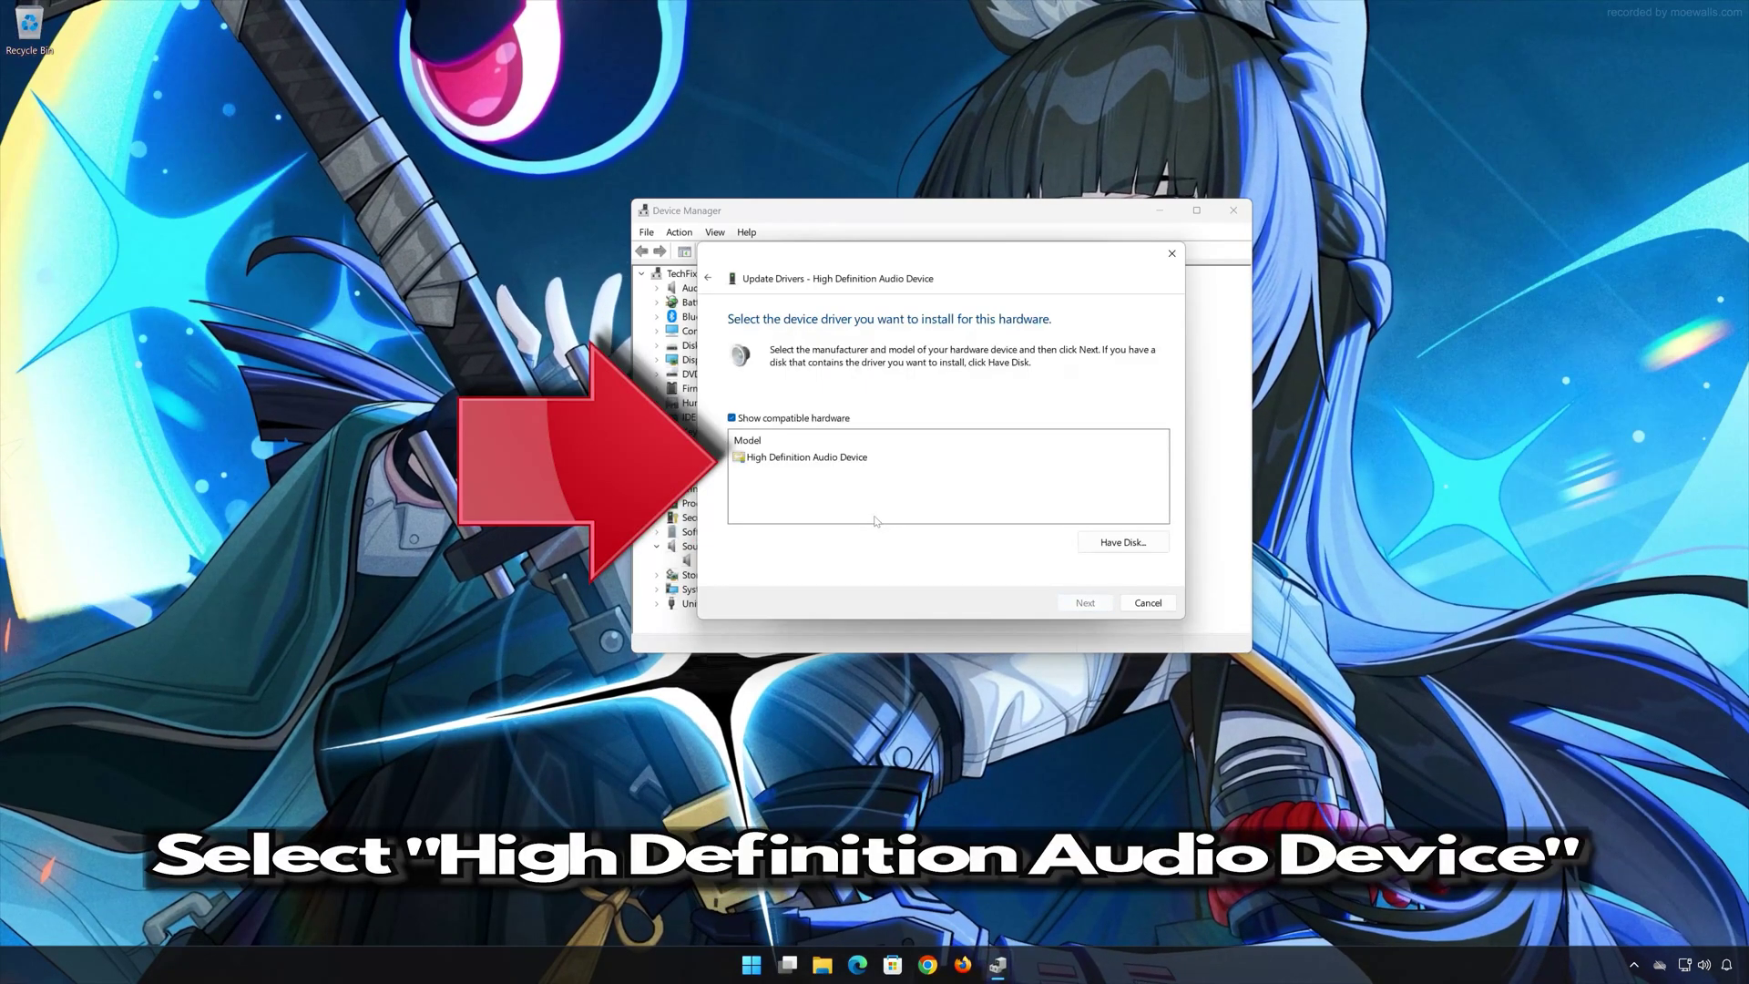
{"action": "left_click", "coordinate": [844, 463]}
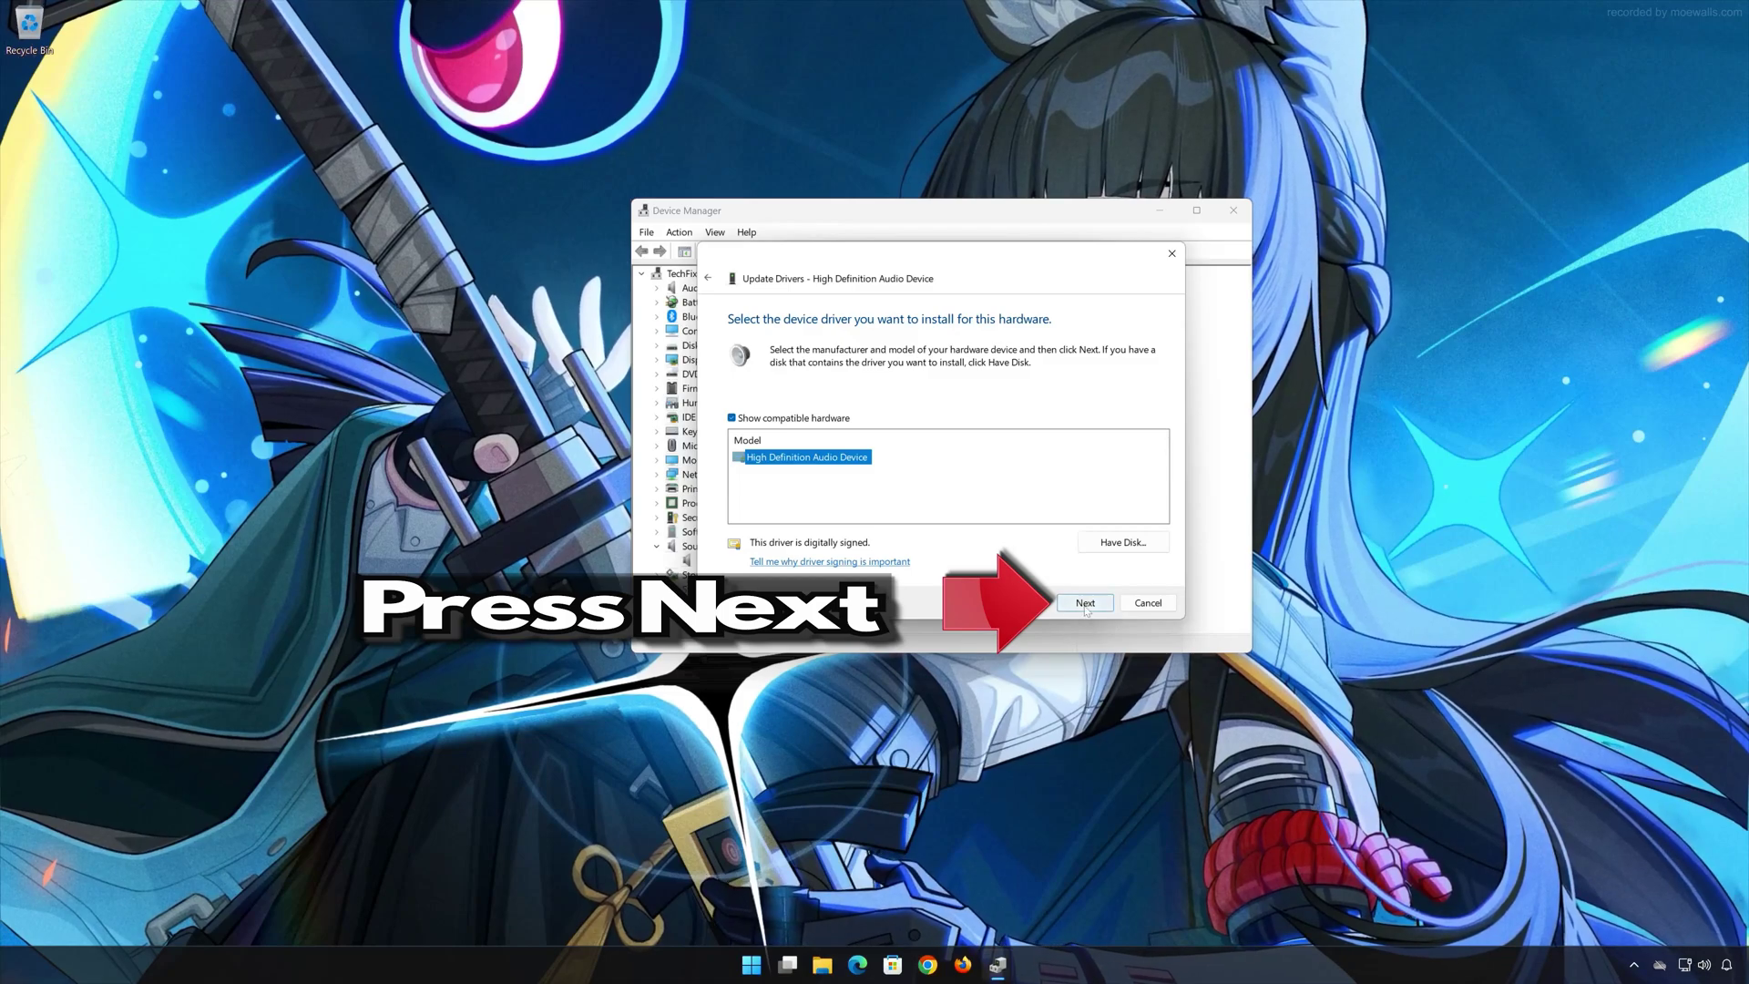
{"action": "left_click", "coordinate": [1086, 606]}
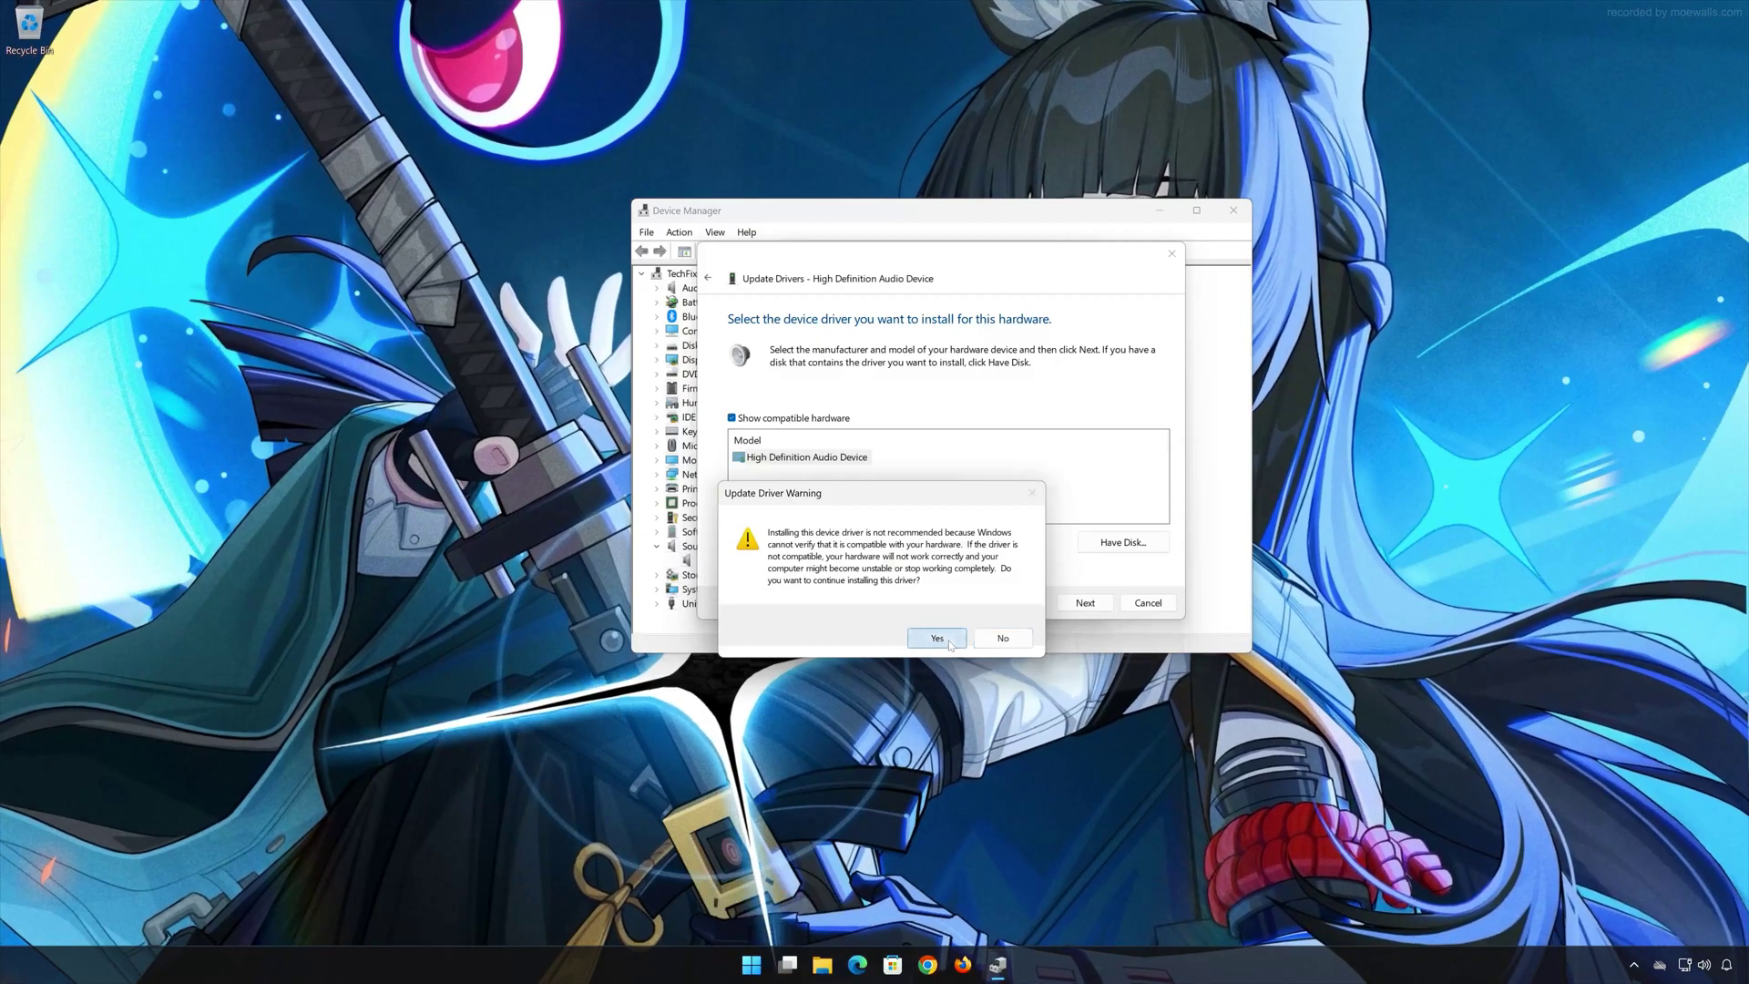
{"action": "left_click", "coordinate": [939, 638]}
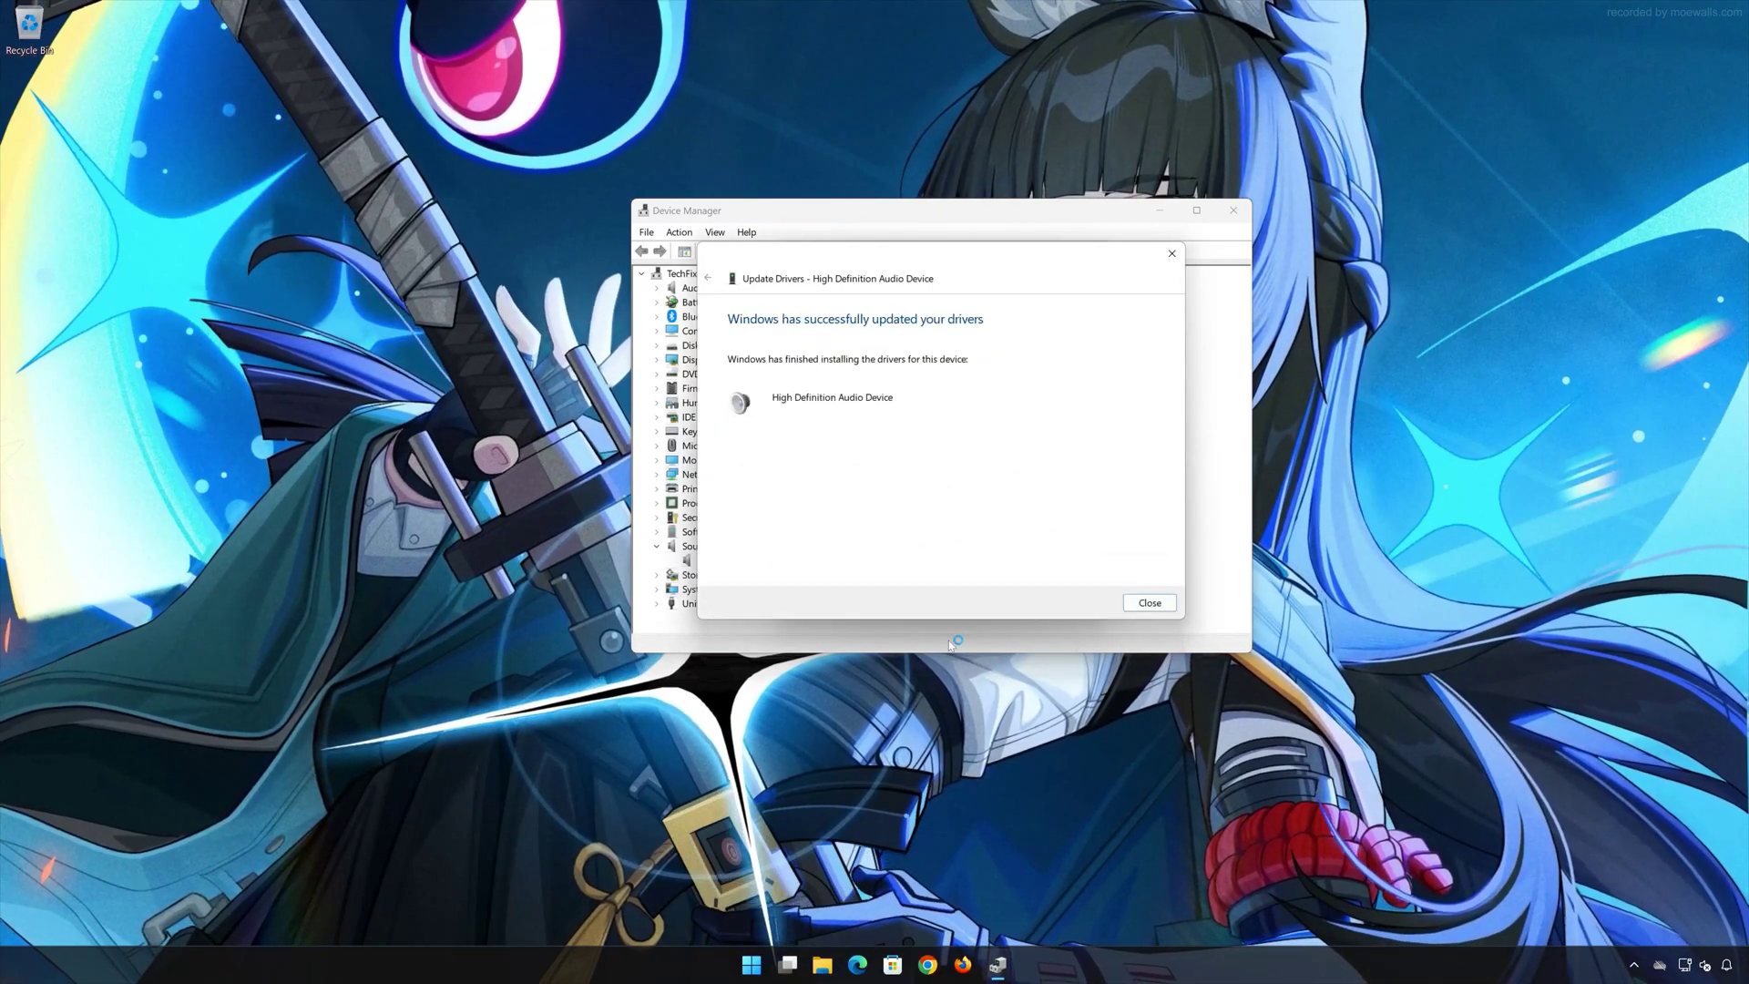
{"action": "left_click", "coordinate": [1144, 604]}
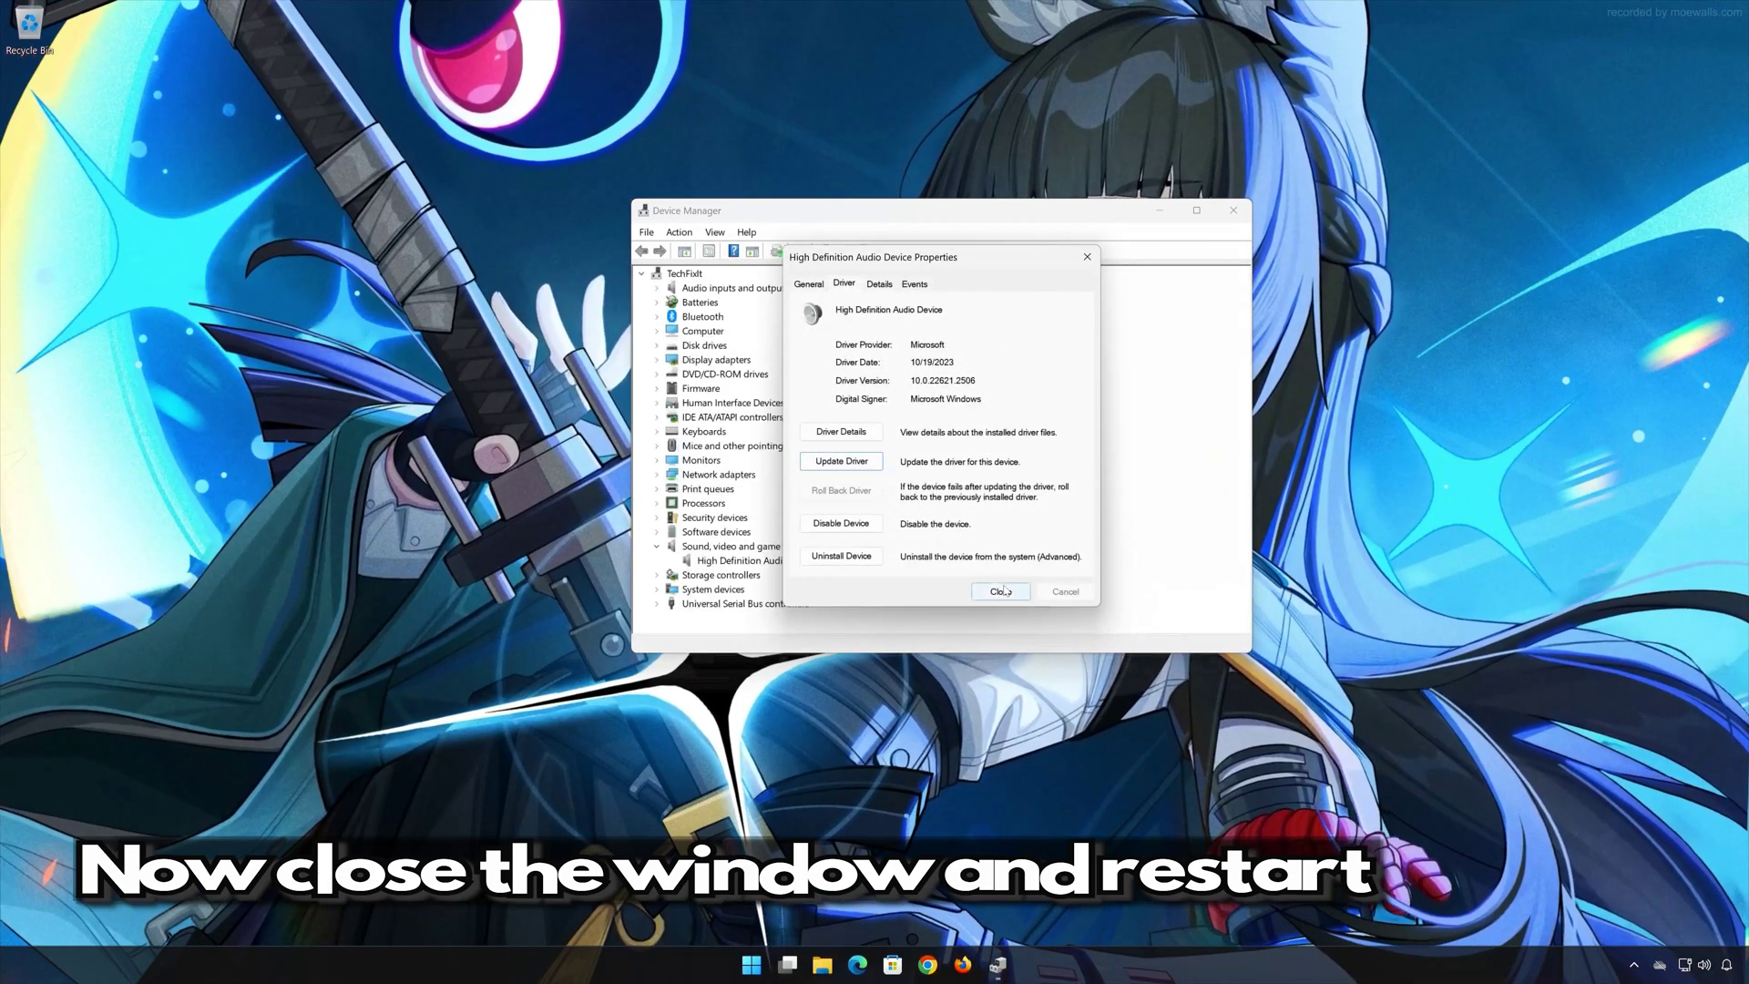
Step: Close the device properties and Device Manager, and restart the computer
{"action": "left_click", "coordinate": [1000, 591]}
{"action": "key", "text": "alt+F4"}
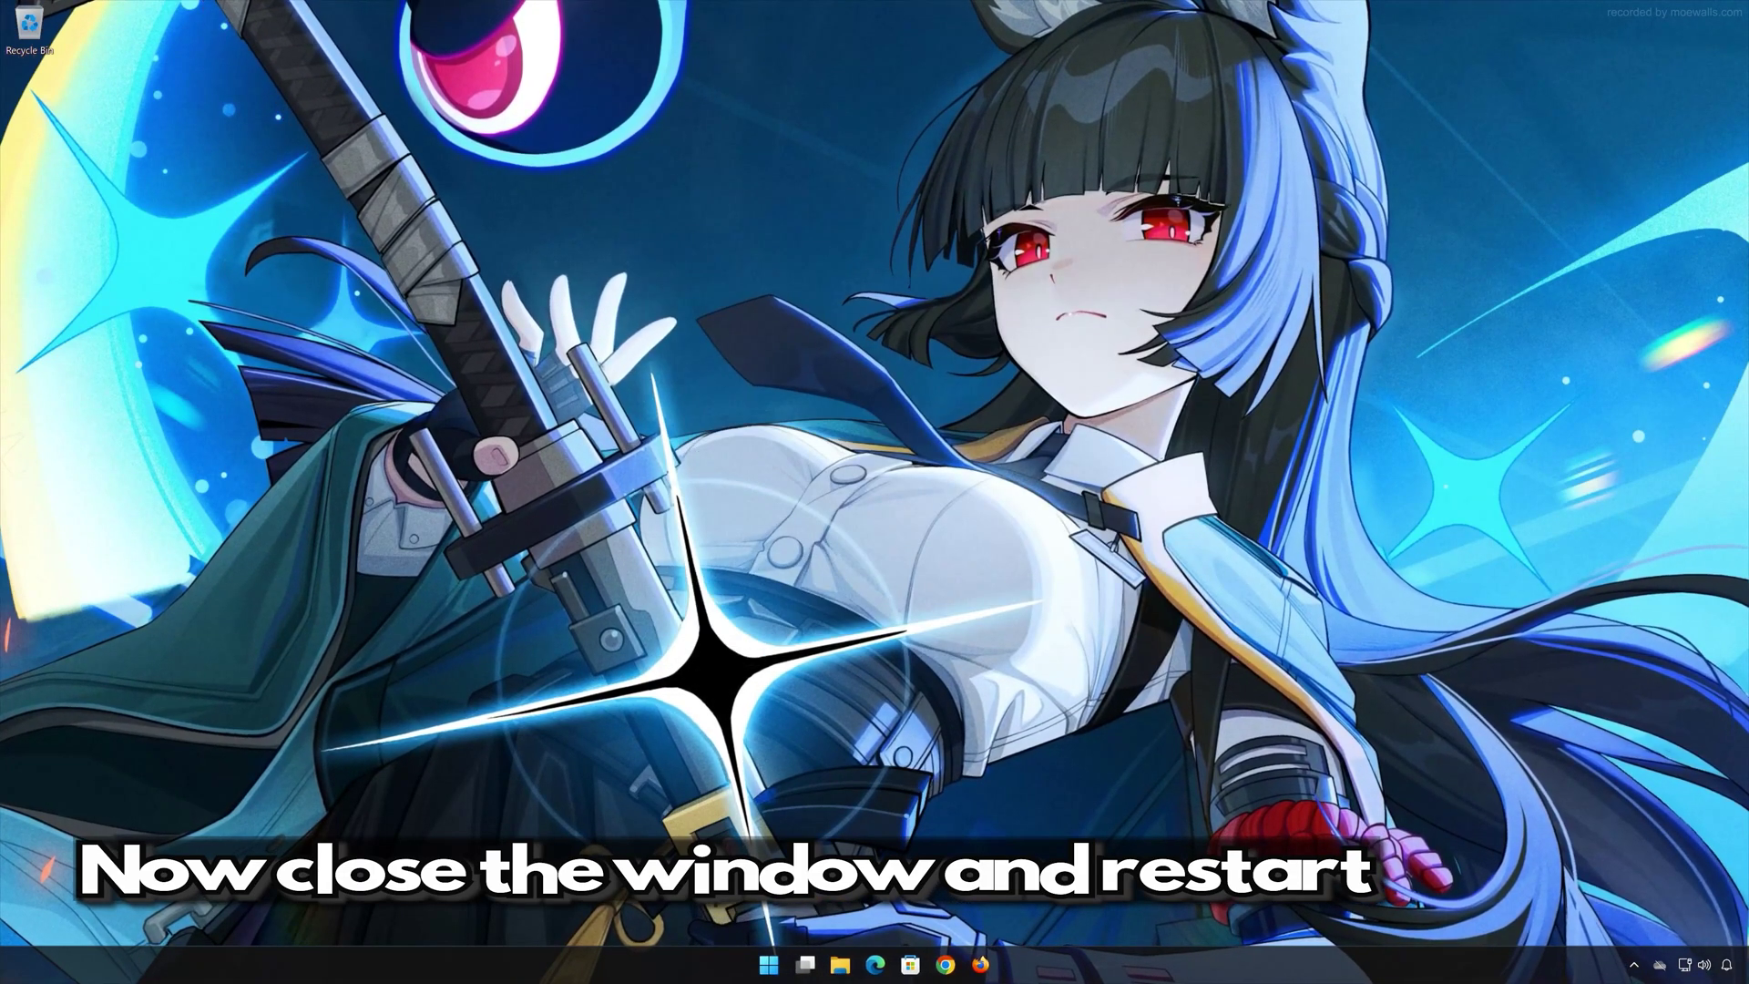
{"action": "left_click", "coordinate": [768, 964]}
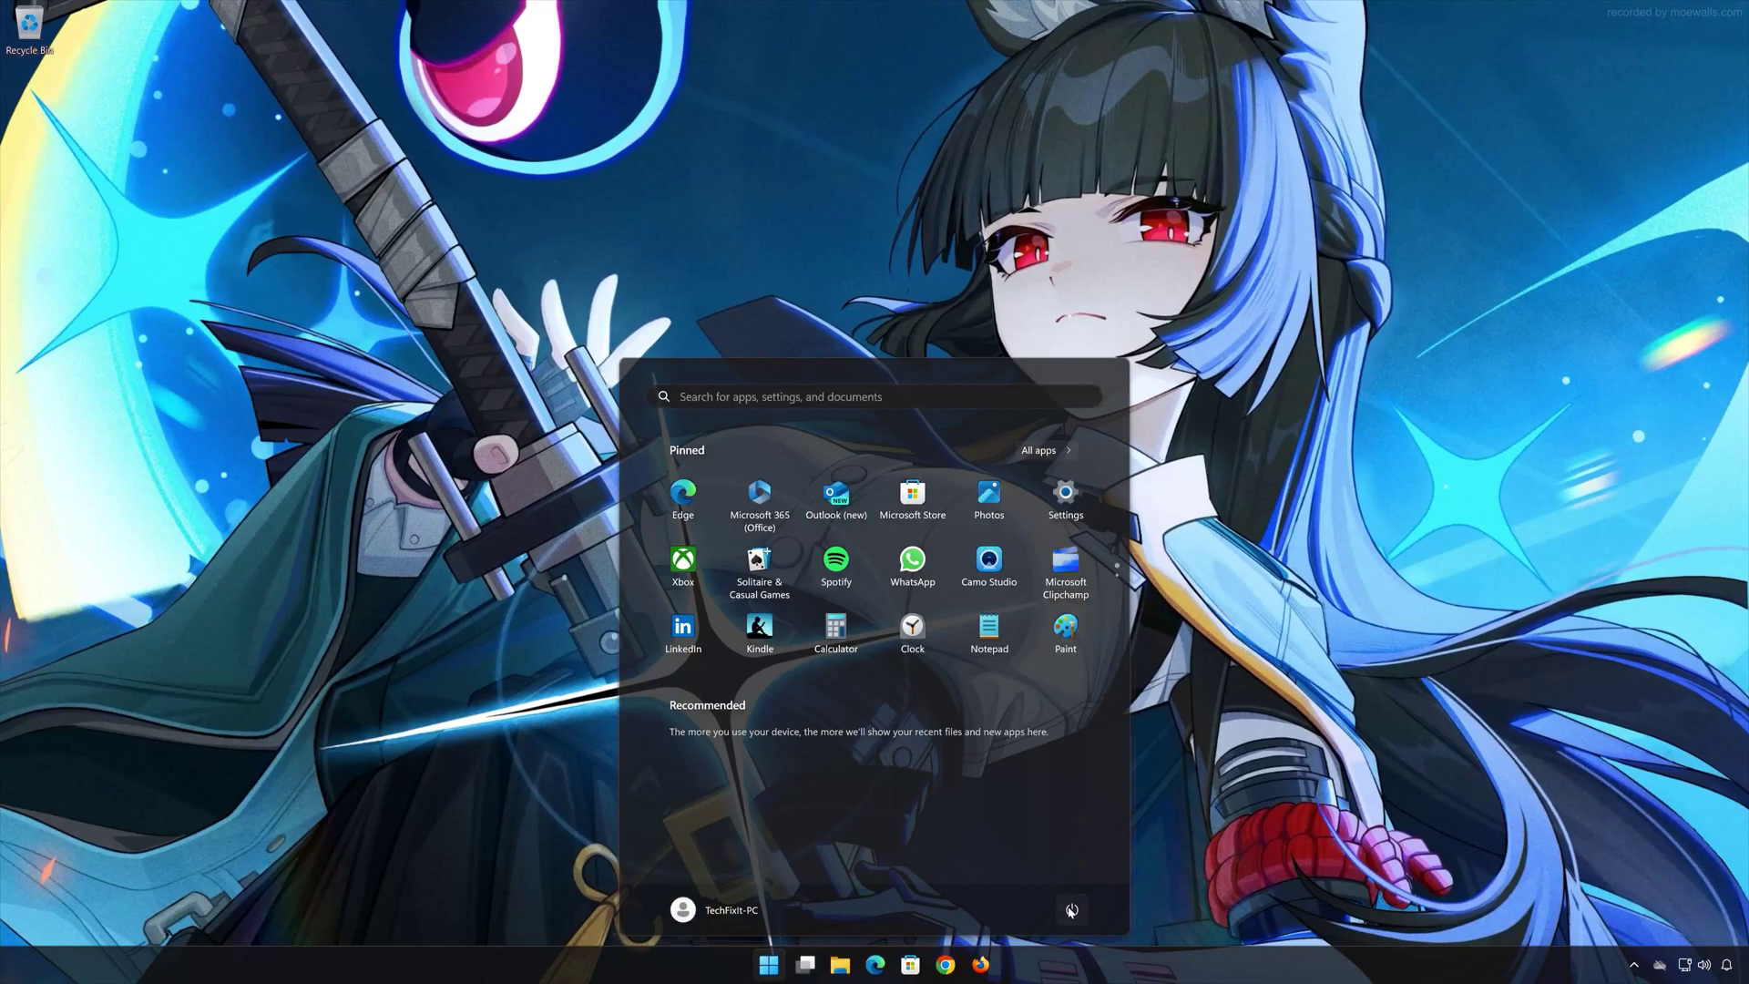
{"action": "left_click", "coordinate": [1072, 909]}
{"action": "left_click", "coordinate": [1072, 882]}
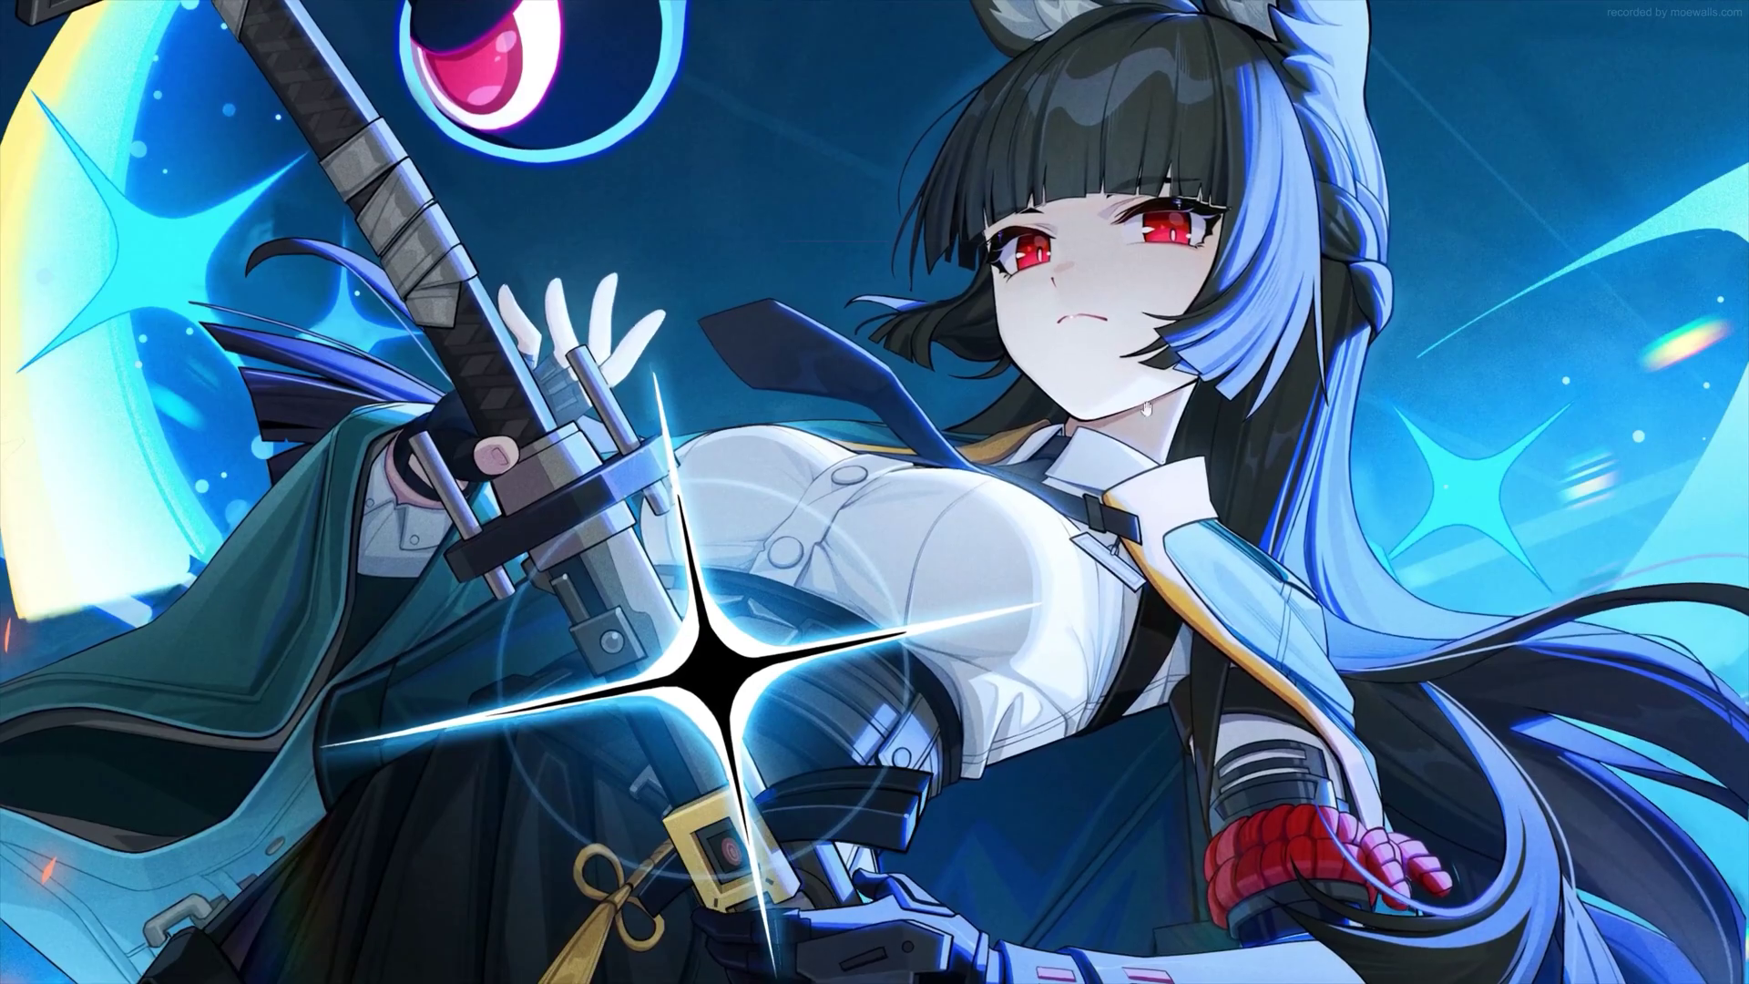
Step: Open the system Sound settings in Windows Settings and choose the HDV 820 headphones as the output device
{"action": "key", "text": "super"}
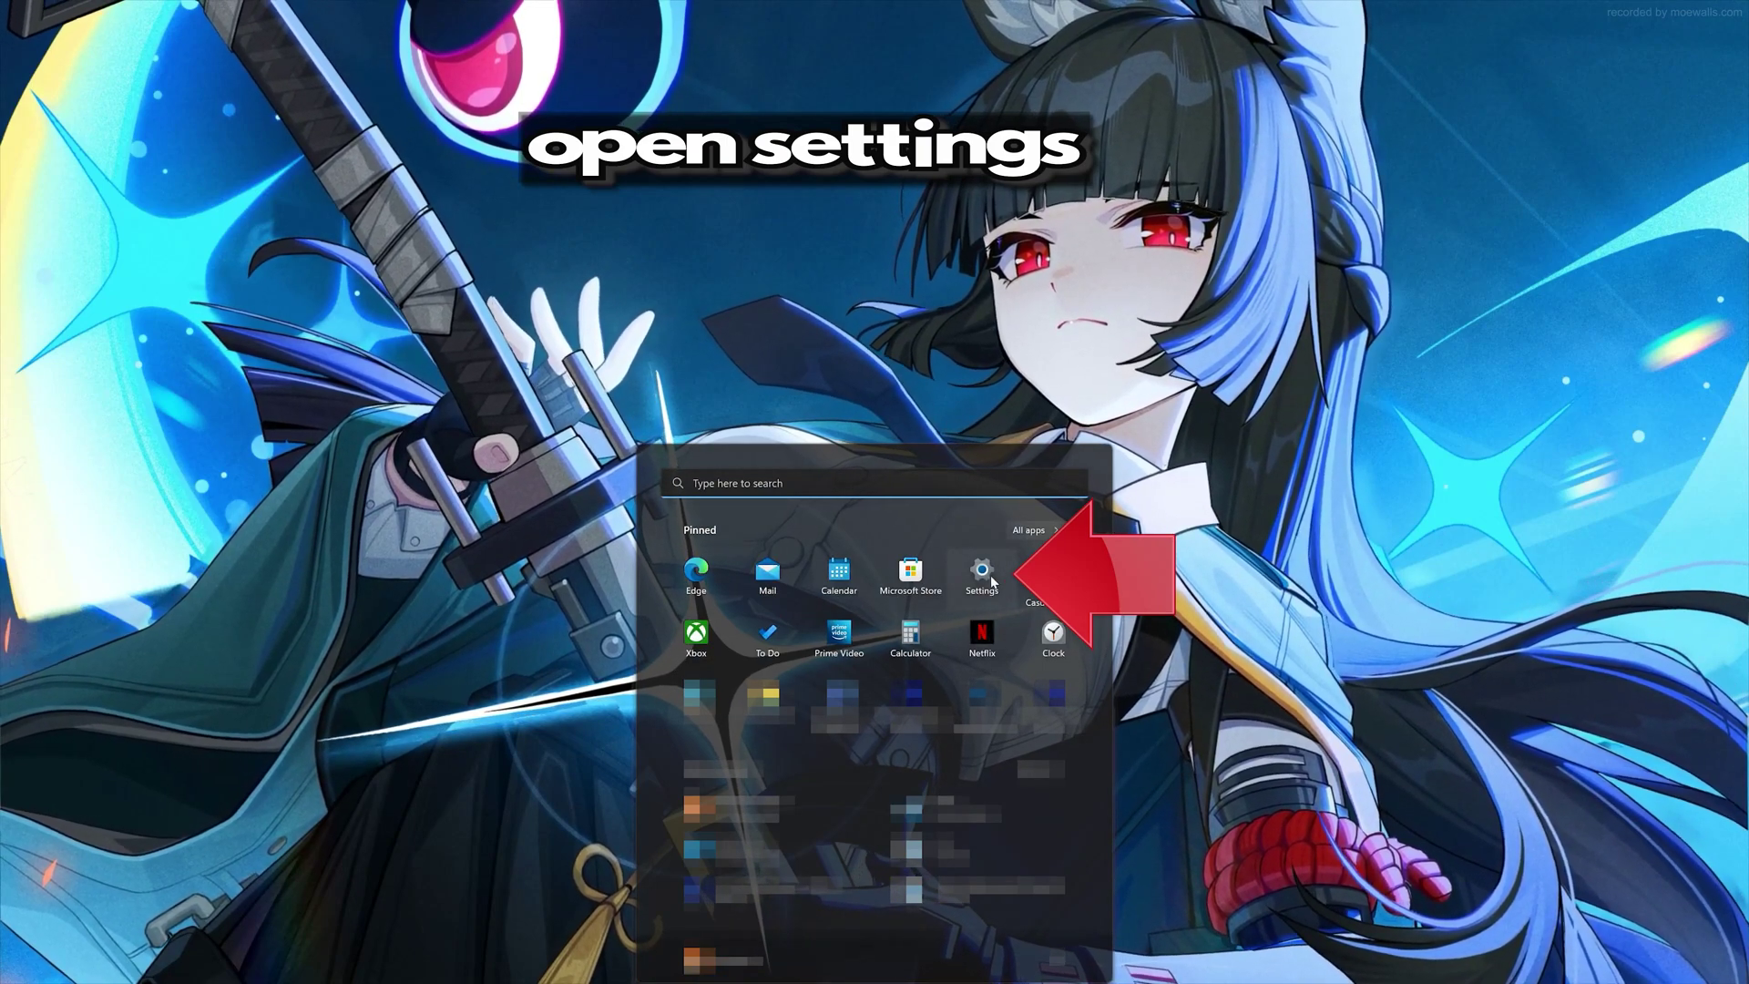
{"action": "left_click", "coordinate": [983, 574]}
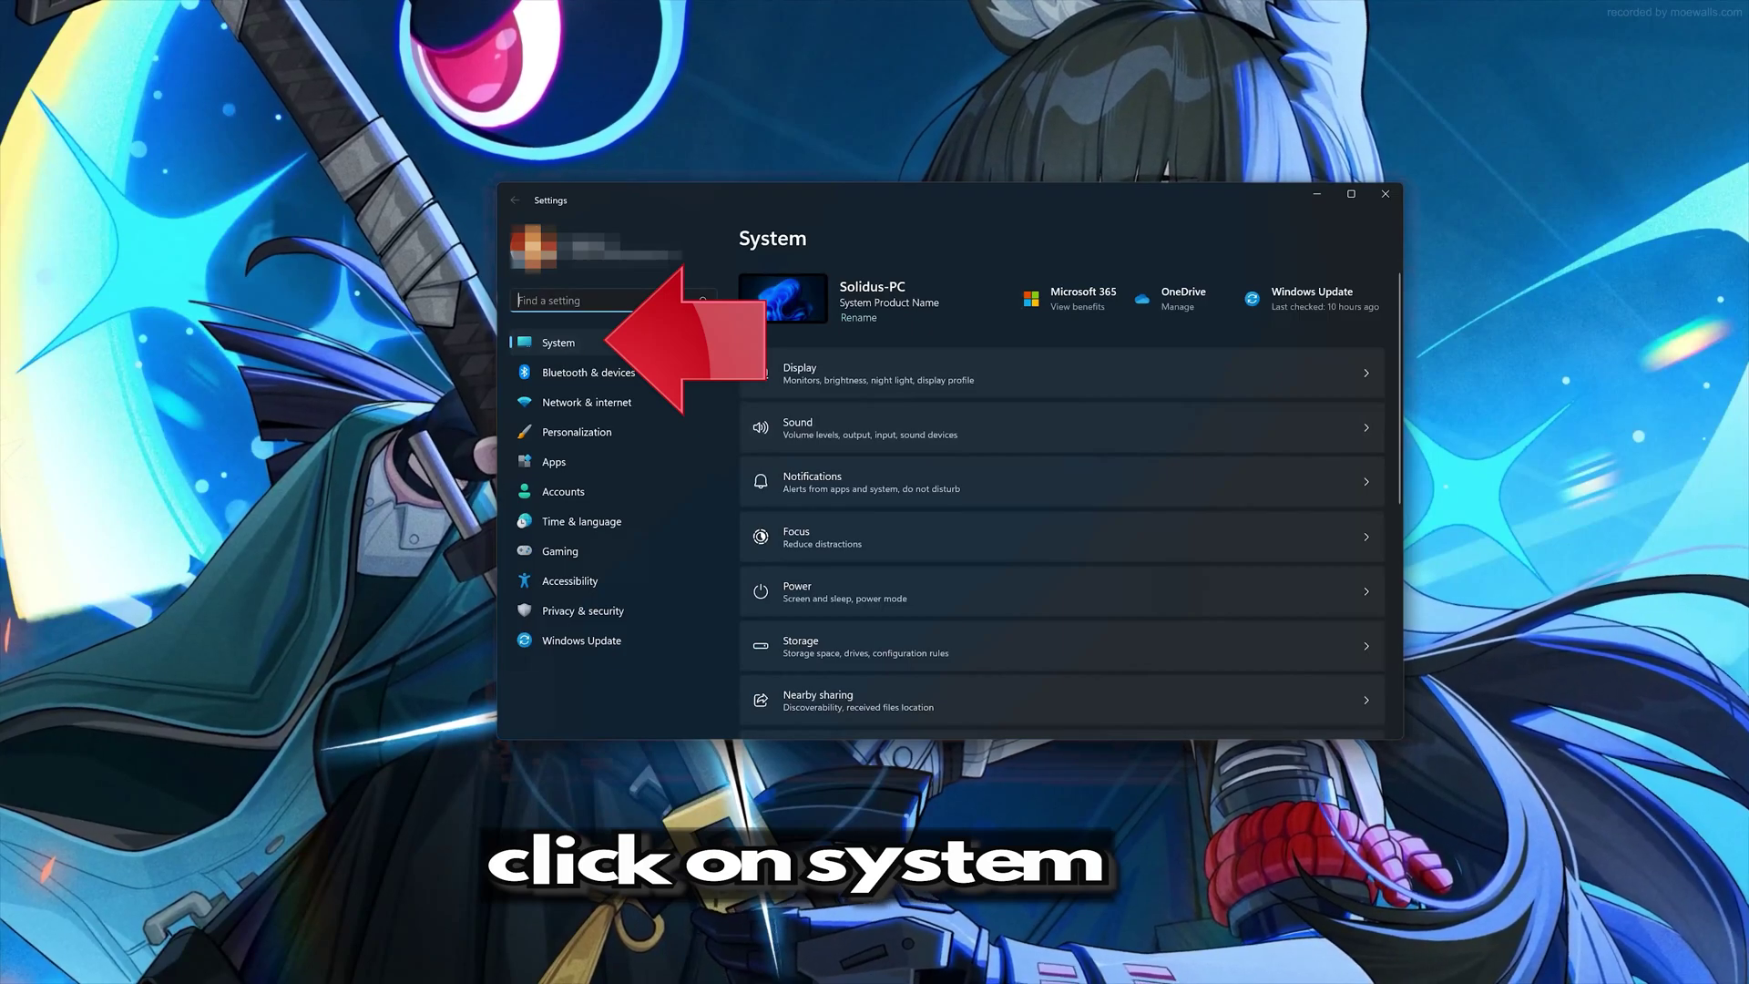
{"action": "left_click", "coordinate": [555, 351]}
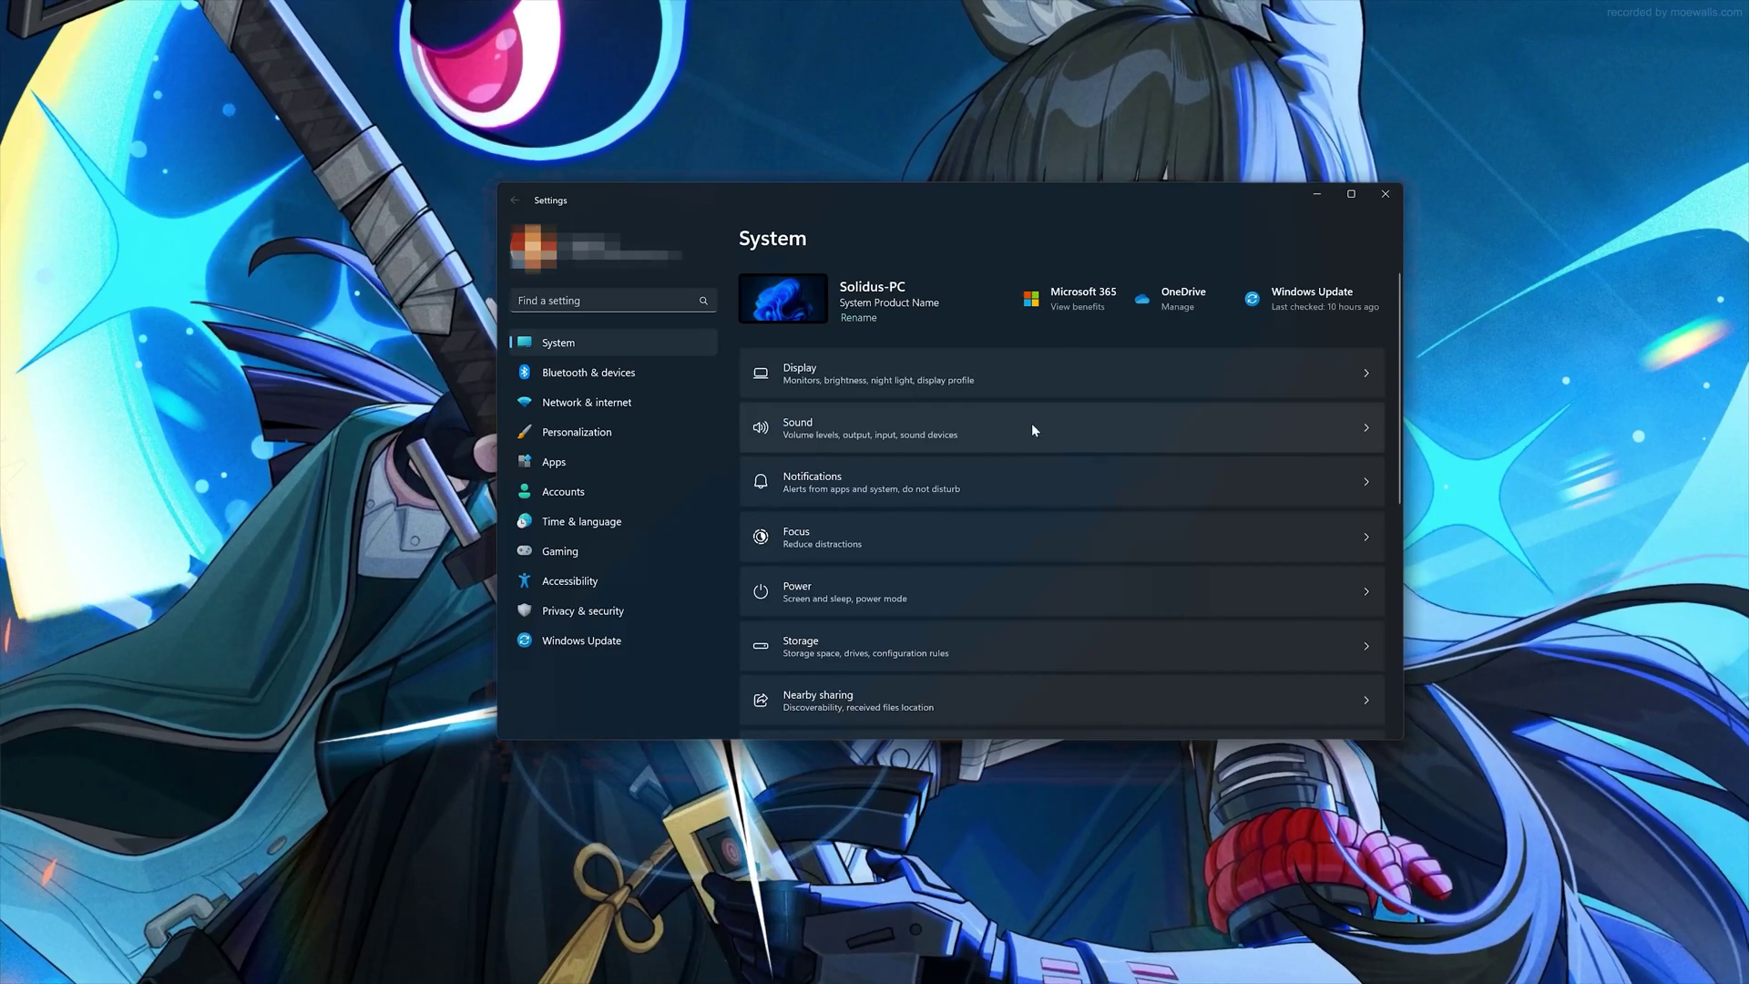
{"action": "left_click", "coordinate": [1033, 425]}
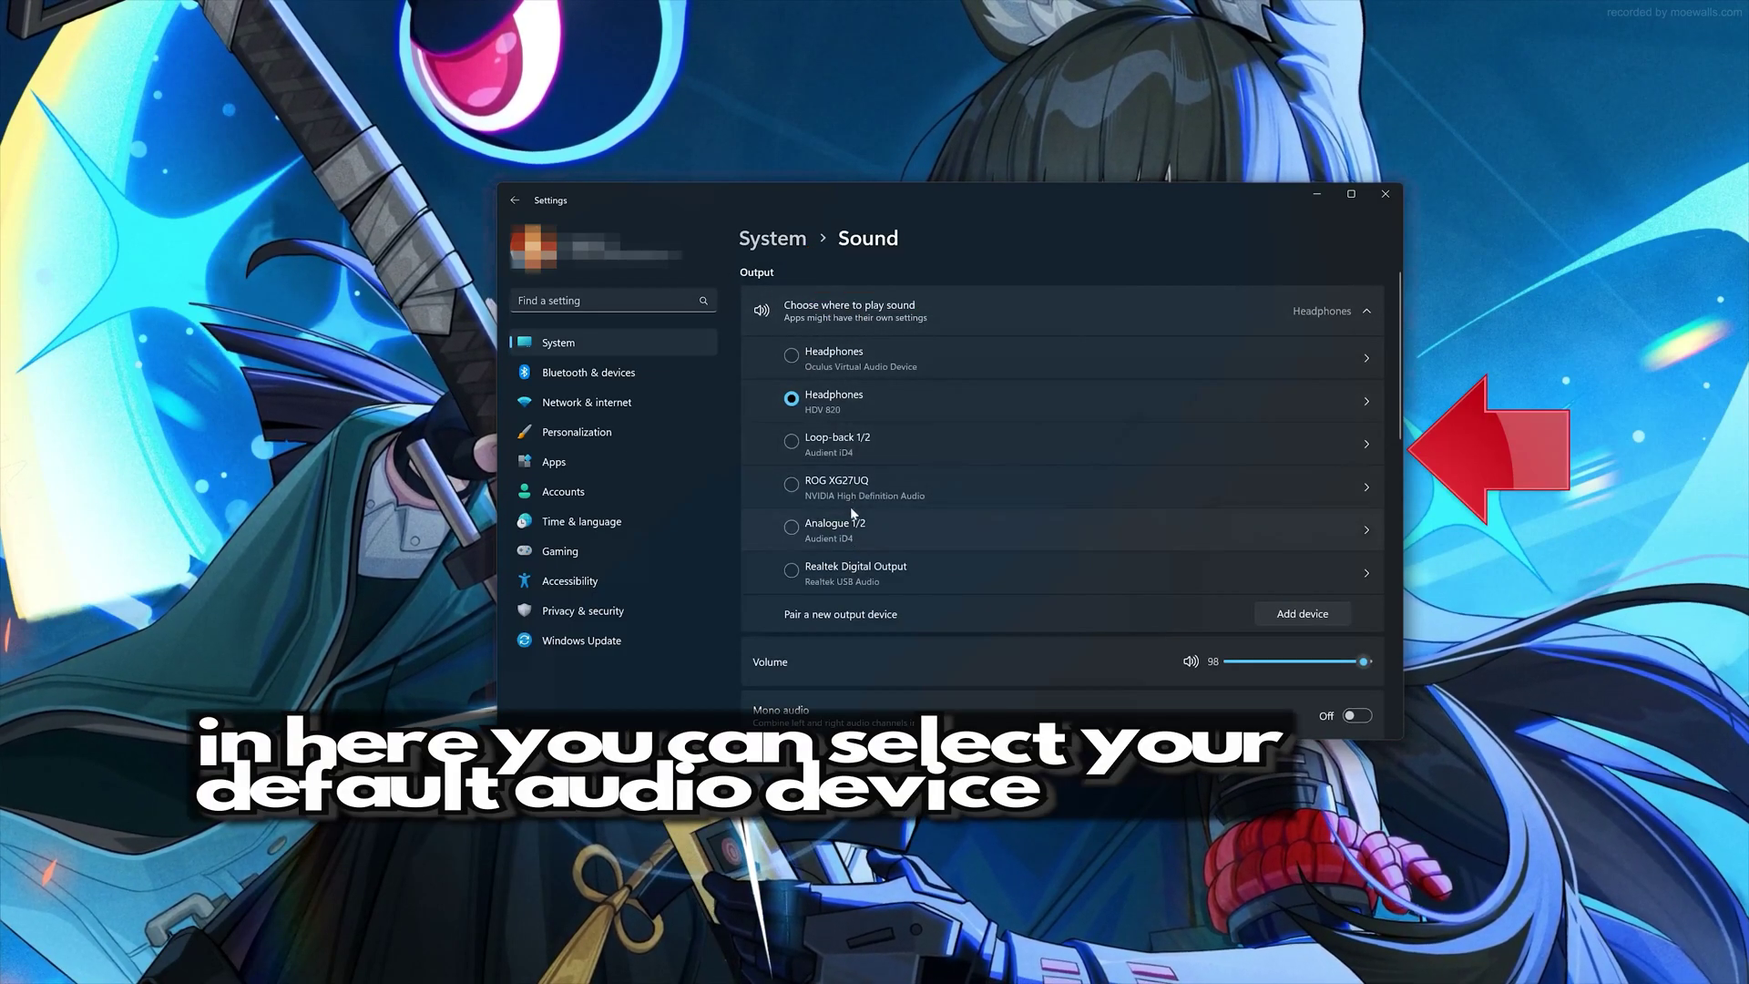
{"action": "left_click", "coordinate": [834, 401]}
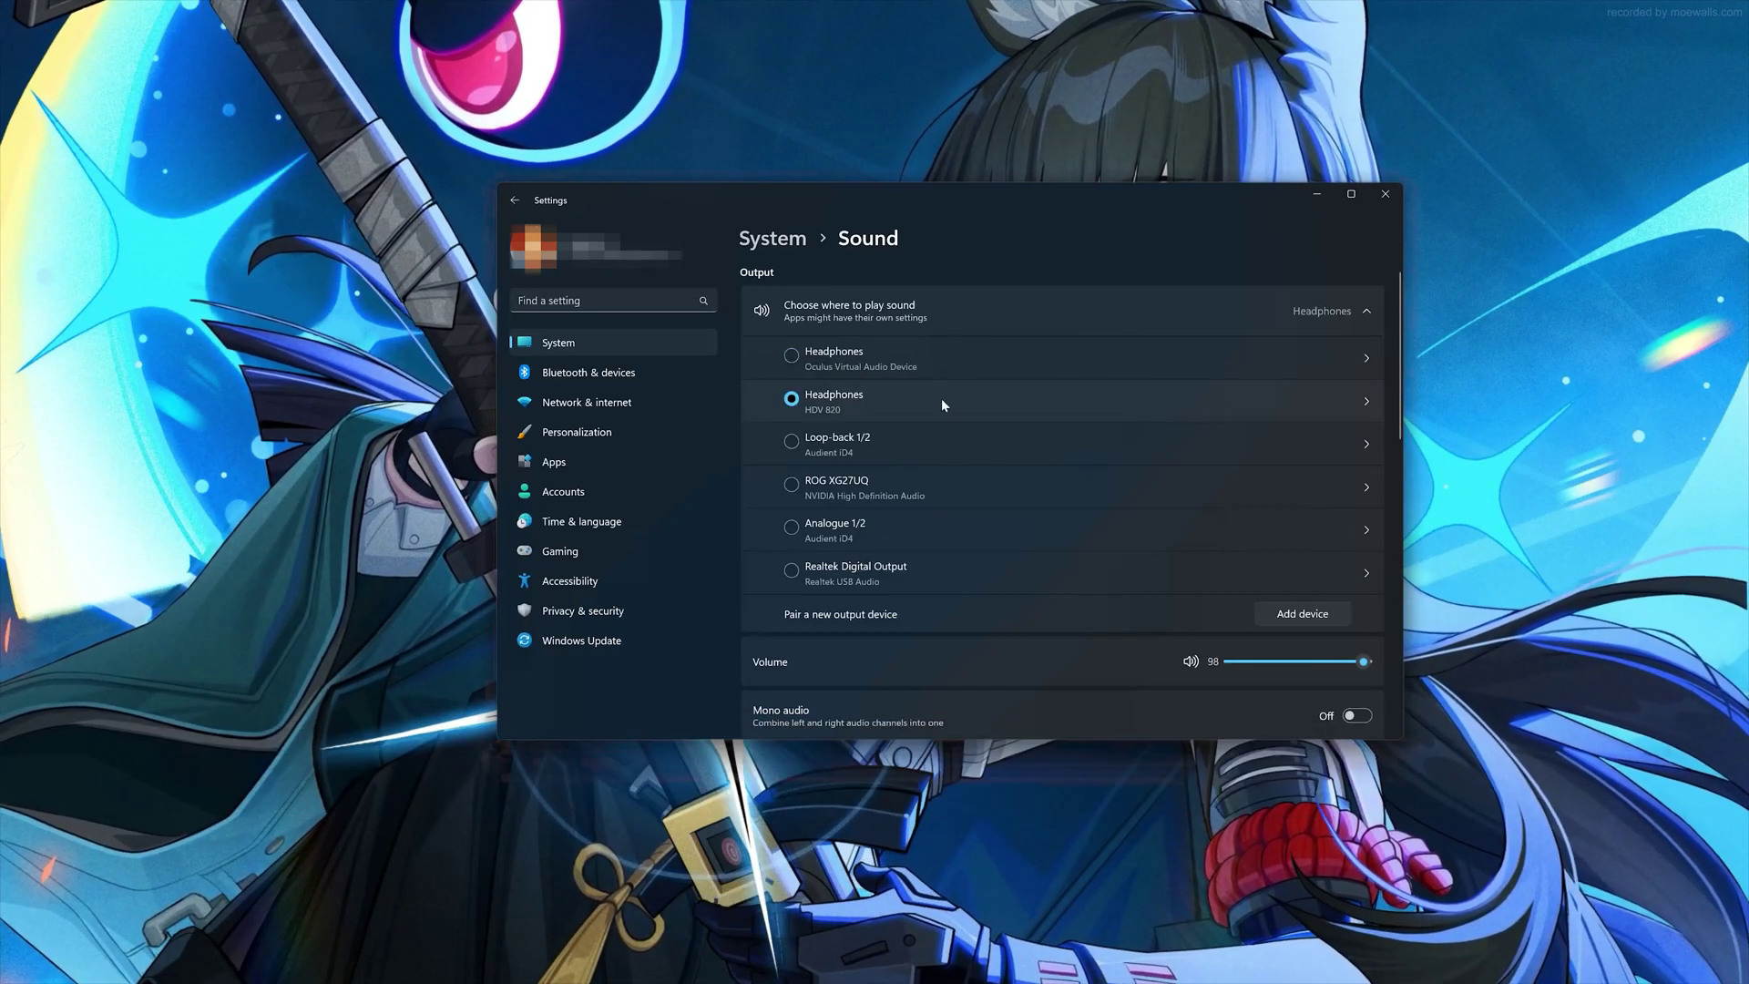
Step: View the HDV 820 headphones' properties and the device types offered for pairing a new output device, returning to the Sound page
{"action": "double_click", "coordinate": [942, 397]}
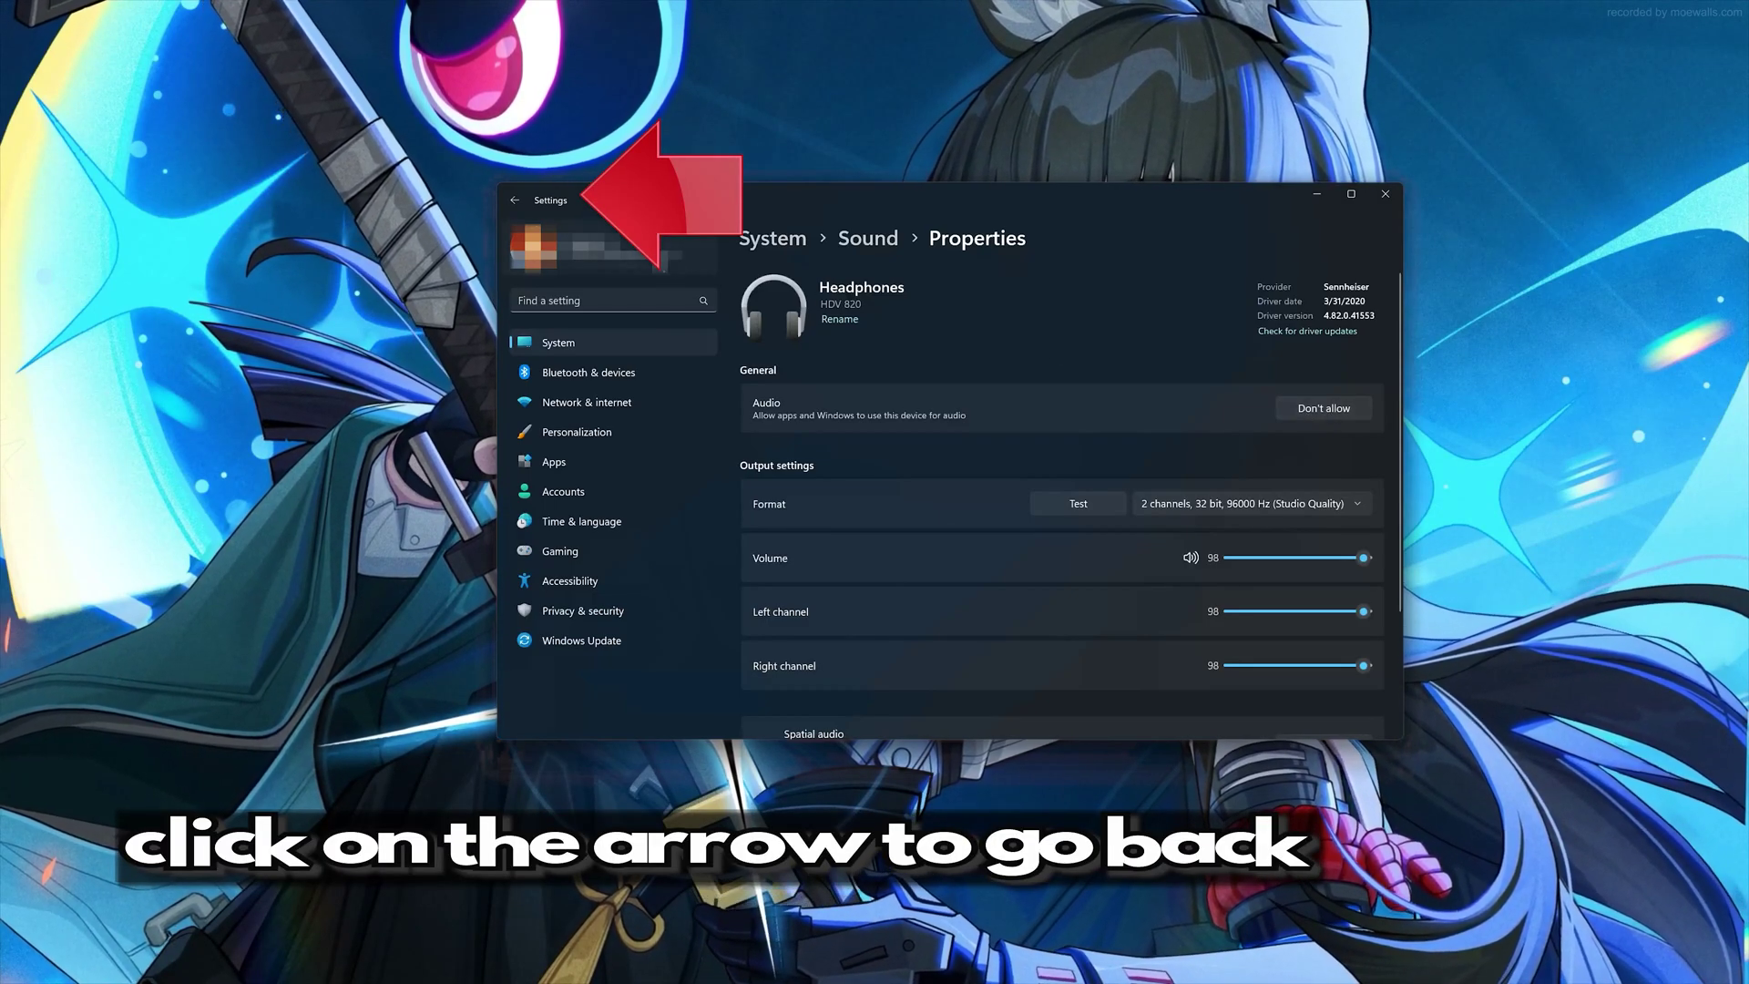
{"action": "left_click", "coordinate": [516, 200]}
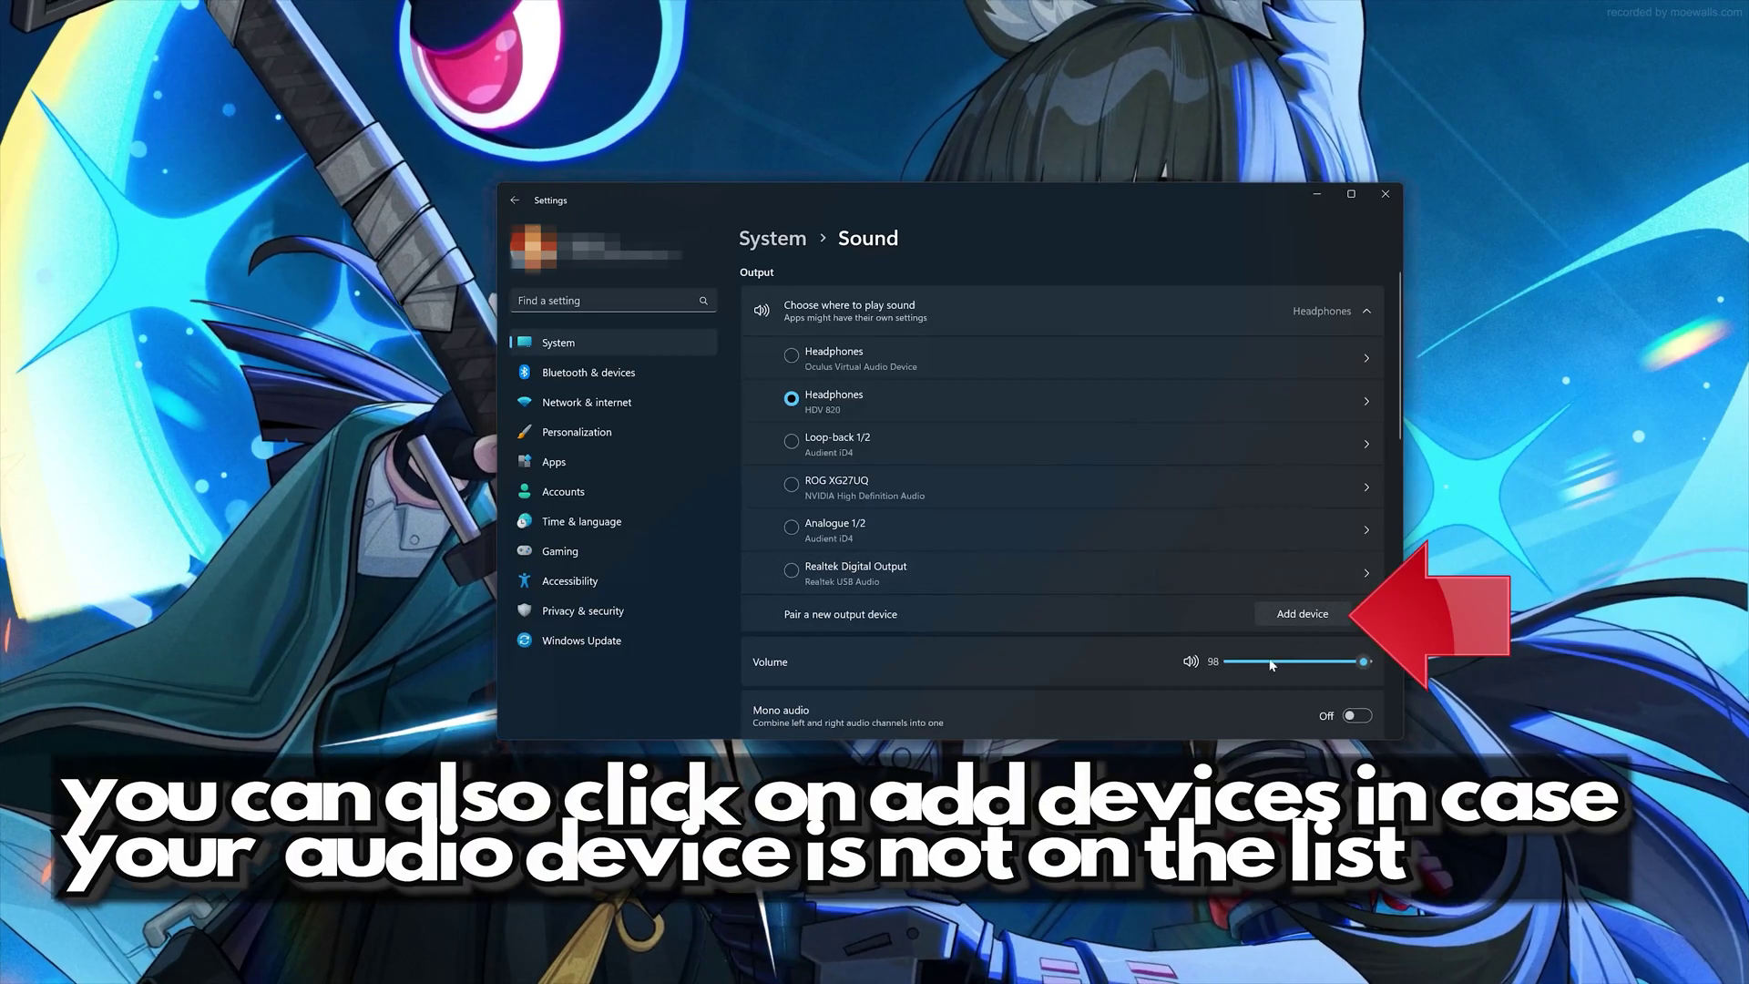
{"action": "left_click", "coordinate": [1300, 615]}
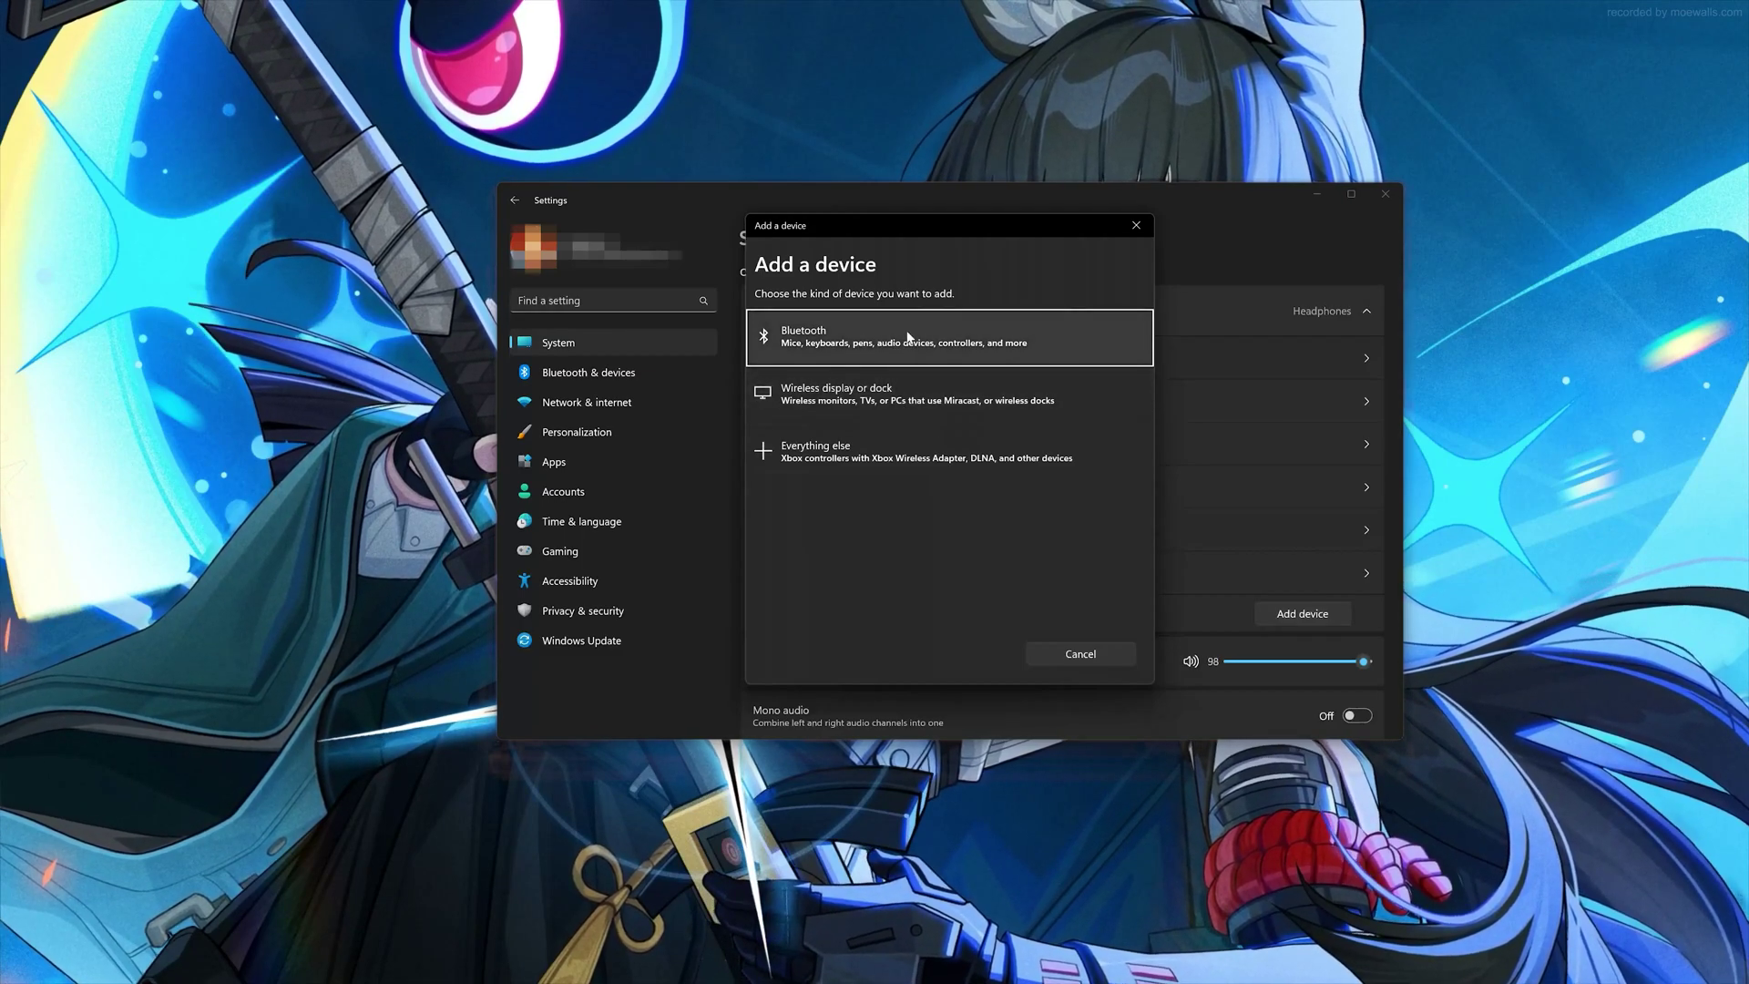
{"action": "left_click", "coordinate": [1130, 226]}
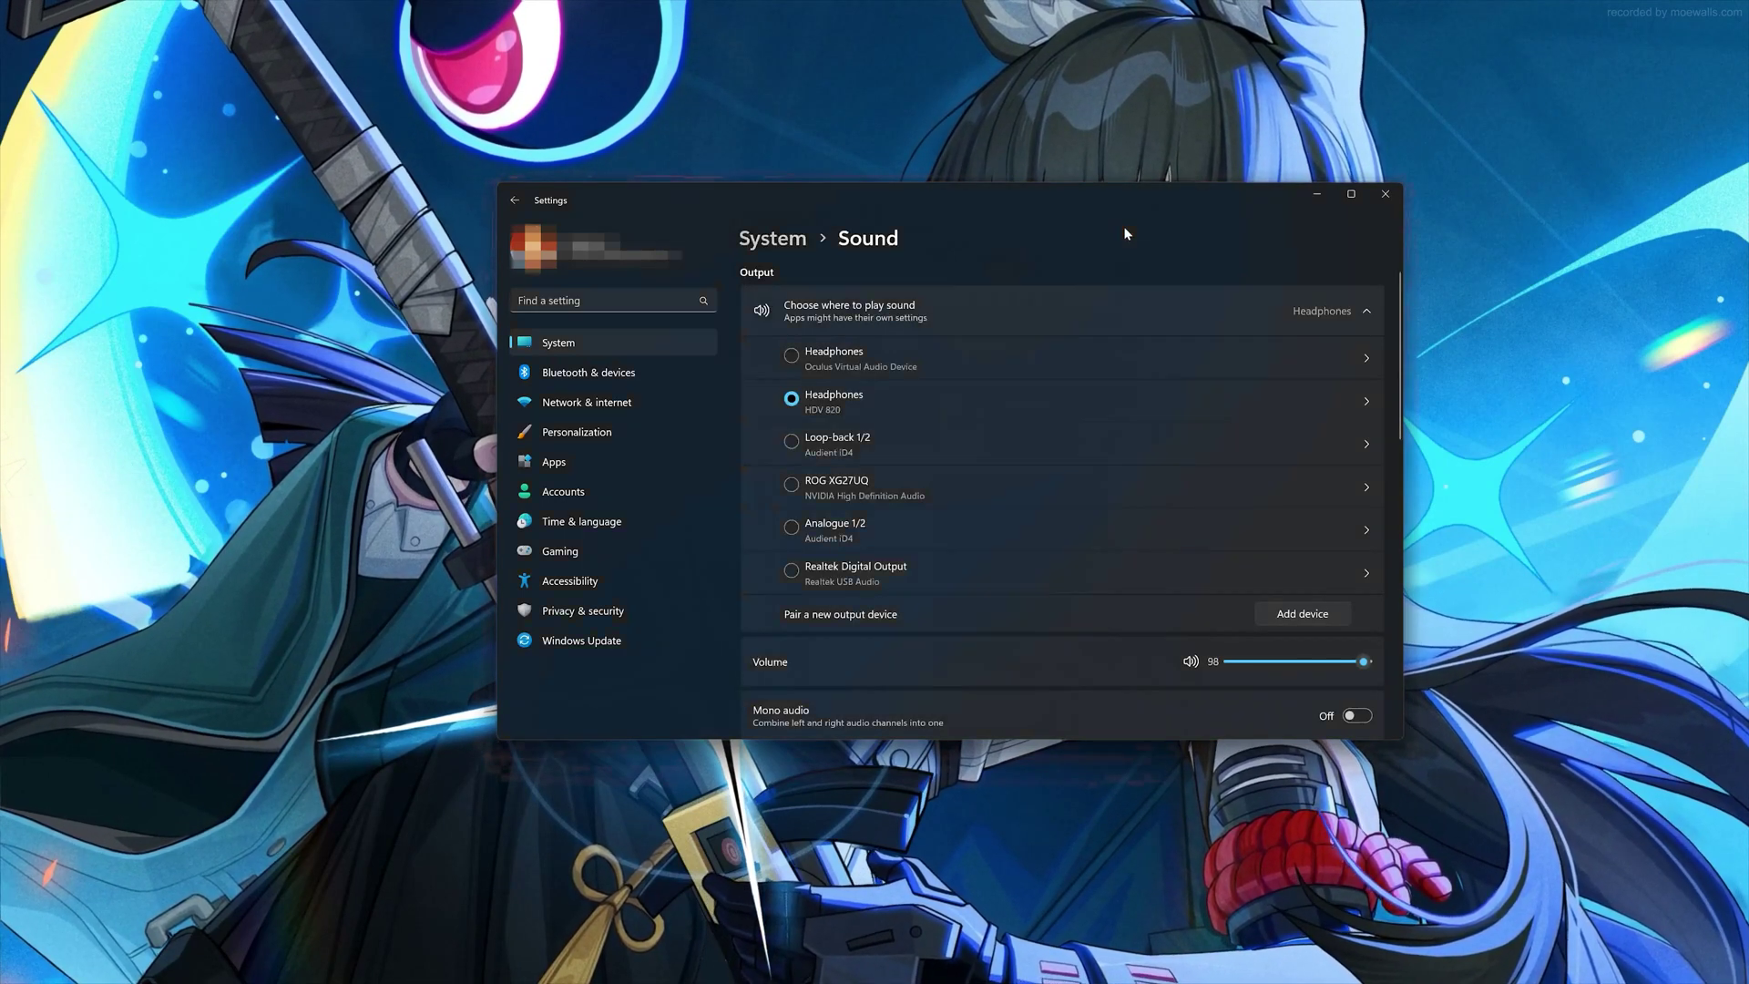